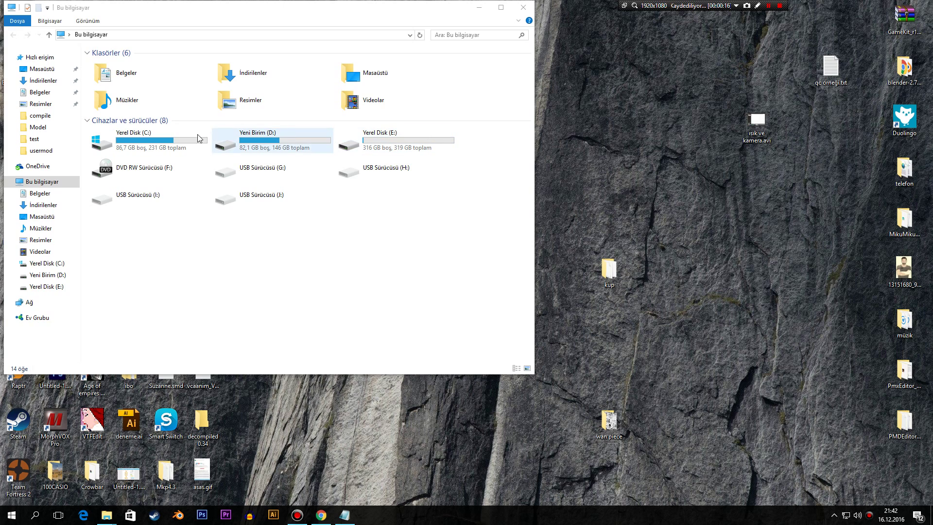
Step: Open the Steam folder inside Program Dosyaları (x86) on drive C:
click(182, 136)
double_click(183, 135)
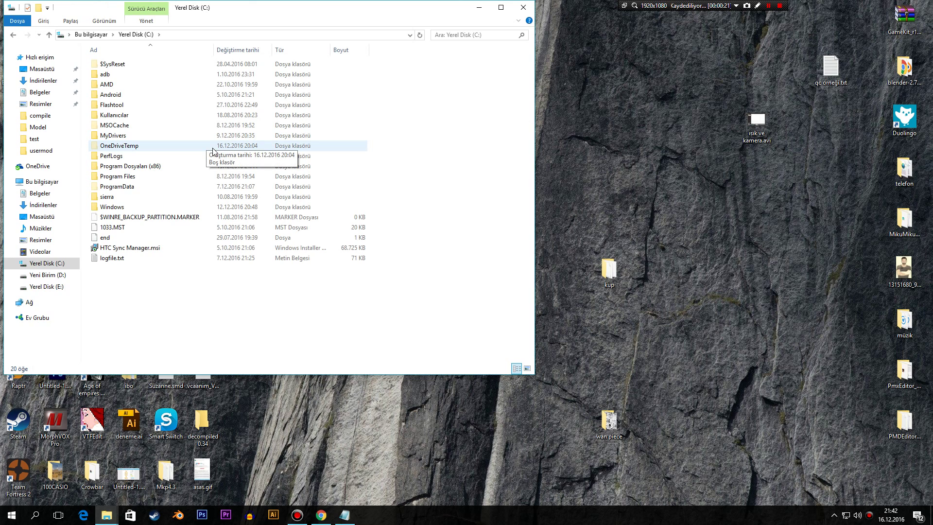
double_click(164, 167)
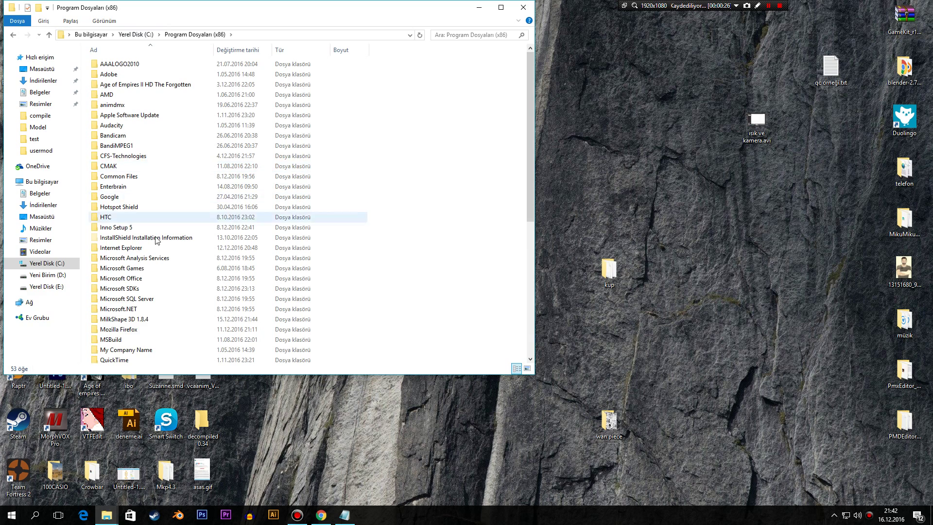
scroll(139, 305, down, 5)
scroll(140, 304, down, 3)
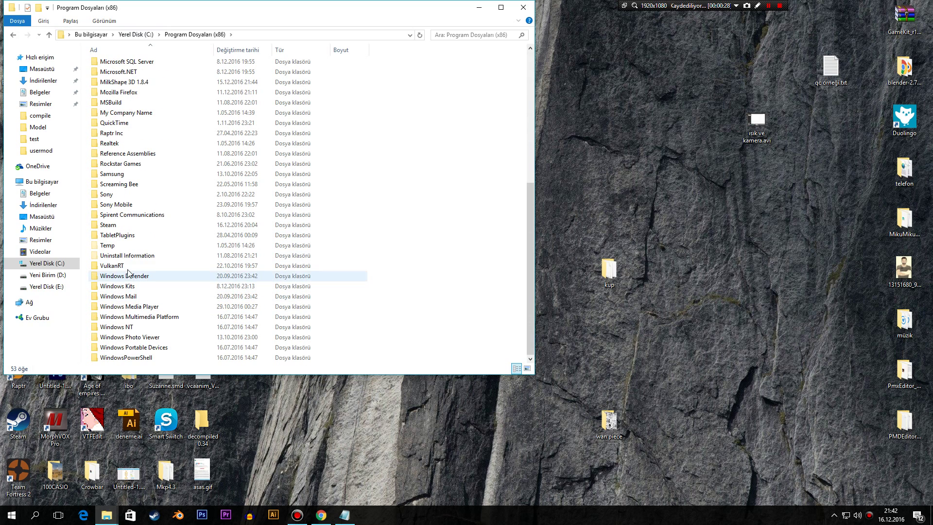
double_click(116, 225)
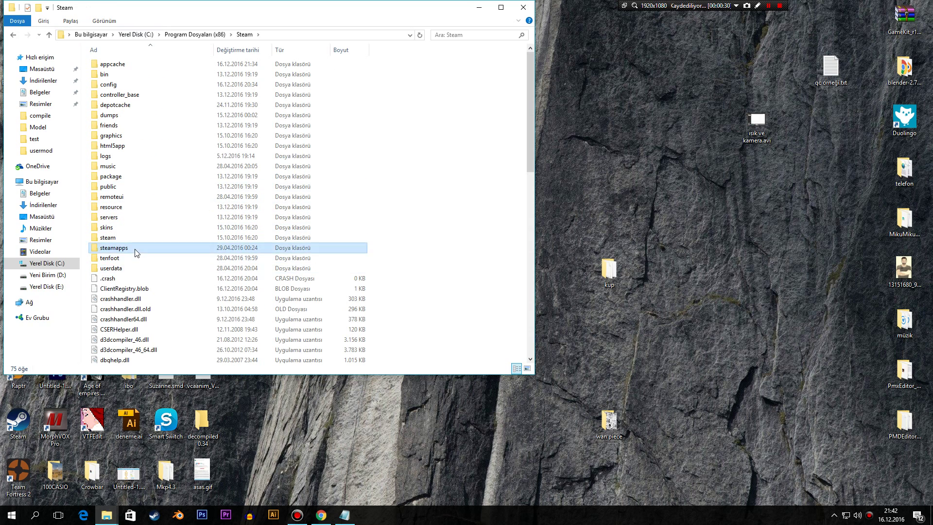
Step: Go into steamapps\common\SourceFilmmaker\game\usermod and move the file window clear of the desktop files
double_click(135, 249)
double_click(131, 63)
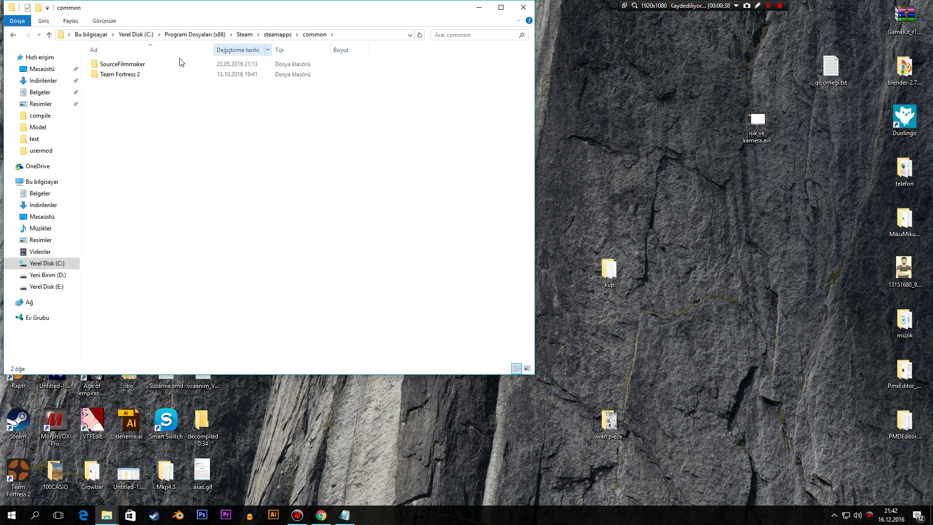
click(145, 67)
double_click(146, 65)
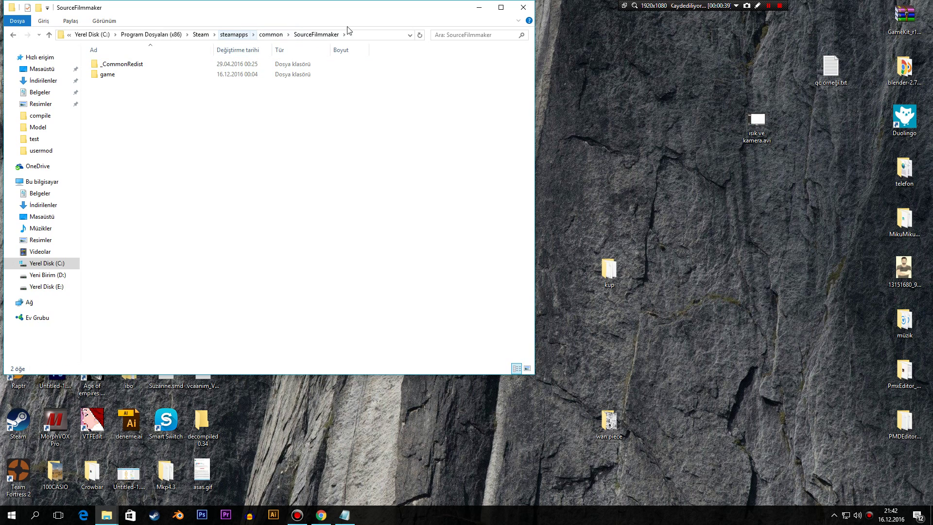
double_click(121, 75)
double_click(121, 258)
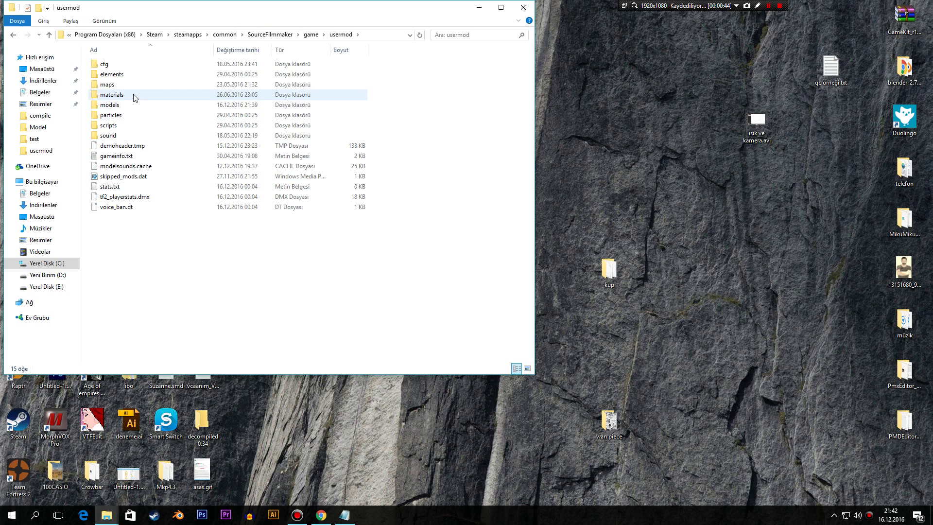
drag(316, 4, 583, 27)
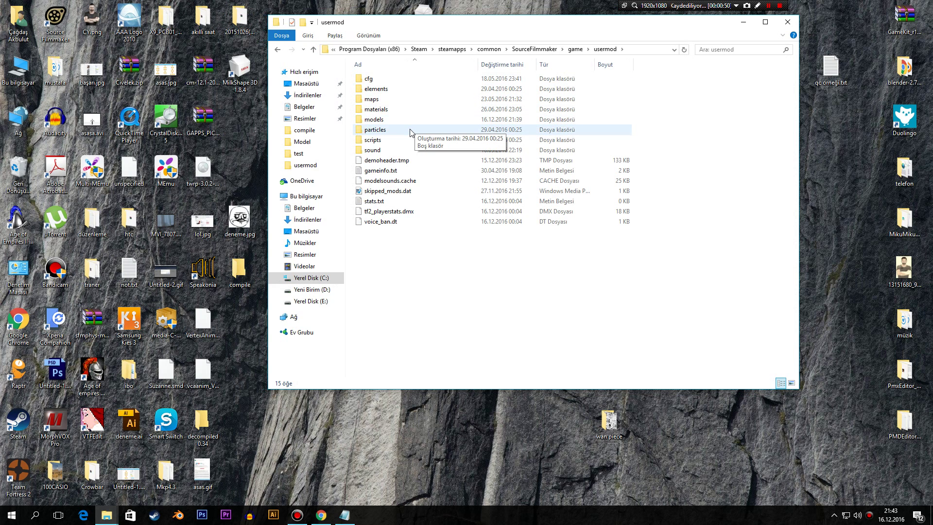
Step: Create a folder named deneme in usermod\materials\models
double_click(383, 111)
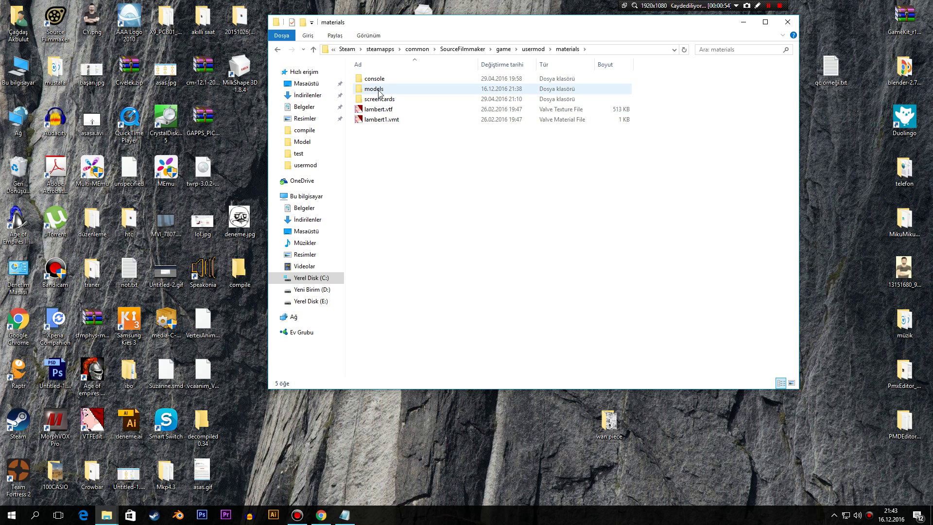
double_click(378, 89)
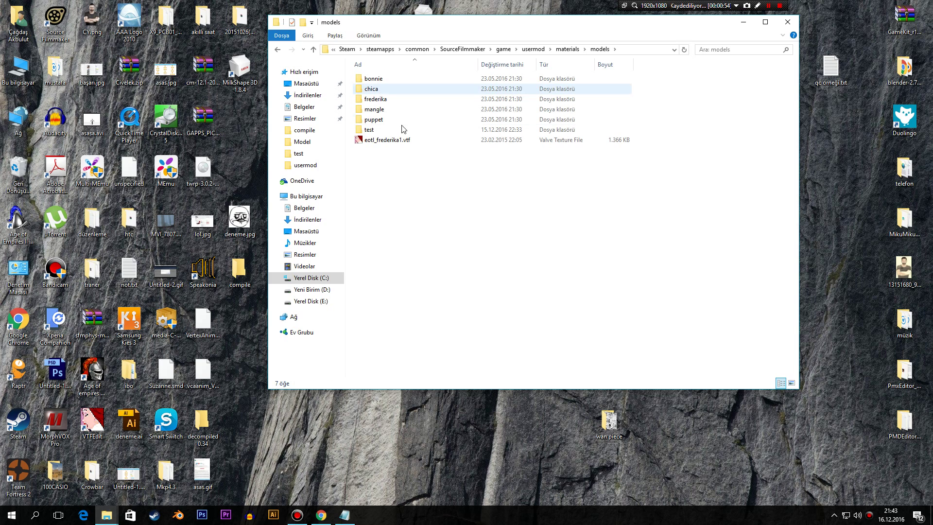
right_click(415, 183)
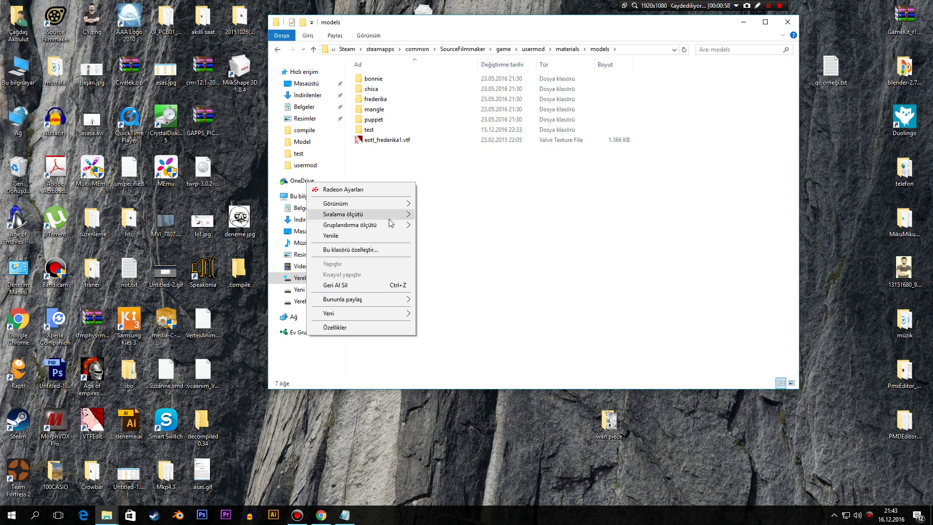
mouse_move(366, 314)
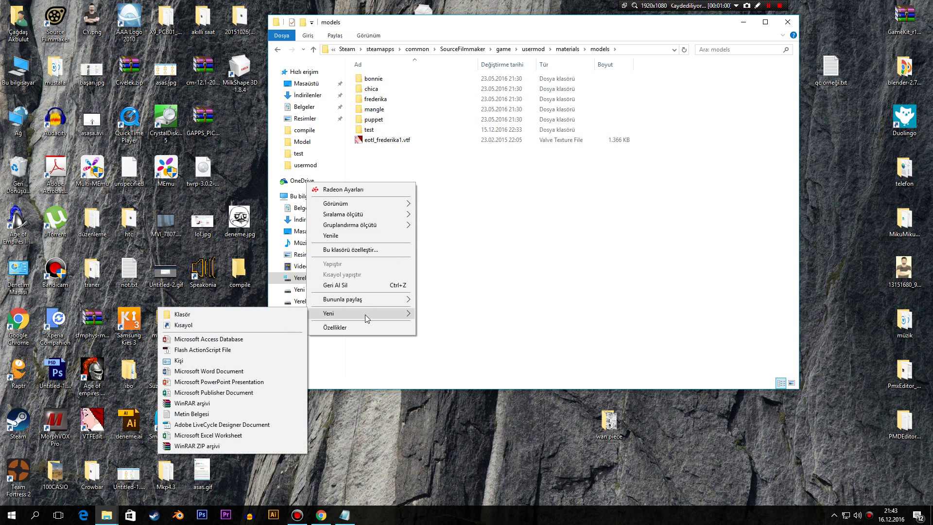
click(296, 313)
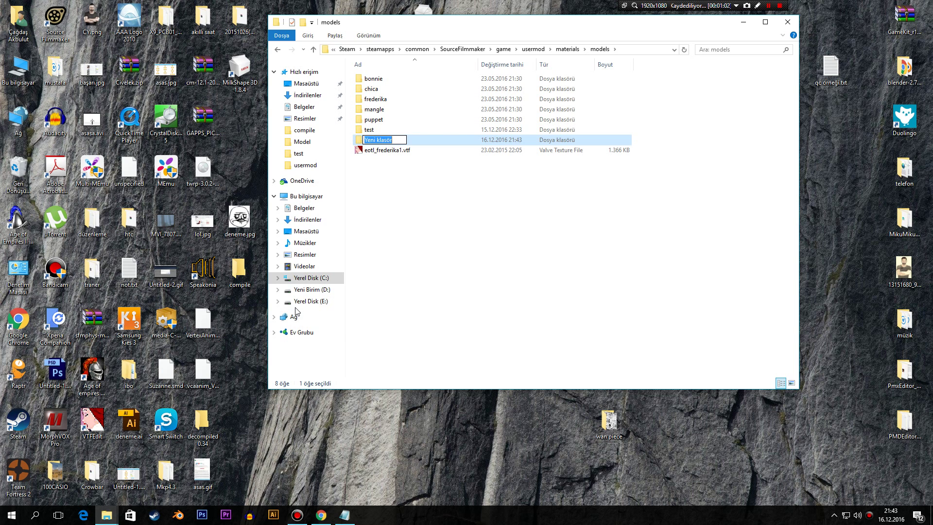
text(deneme)
key(Return)
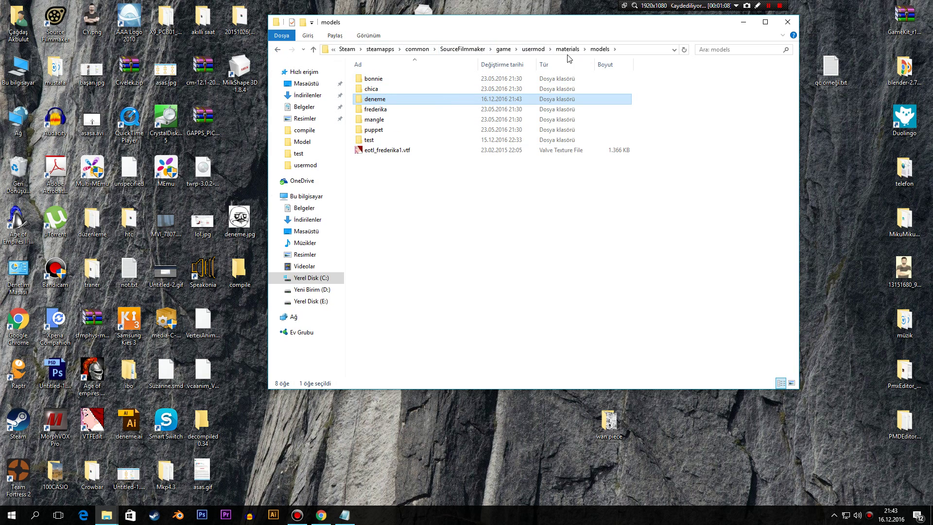
Step: Create a folder named deneme in usermod\models
click(533, 49)
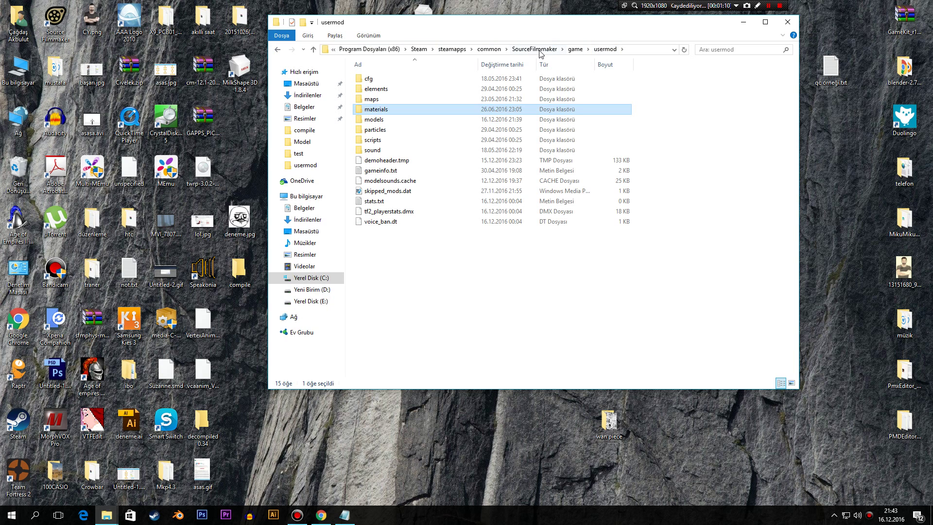
double_click(373, 120)
right_click(419, 332)
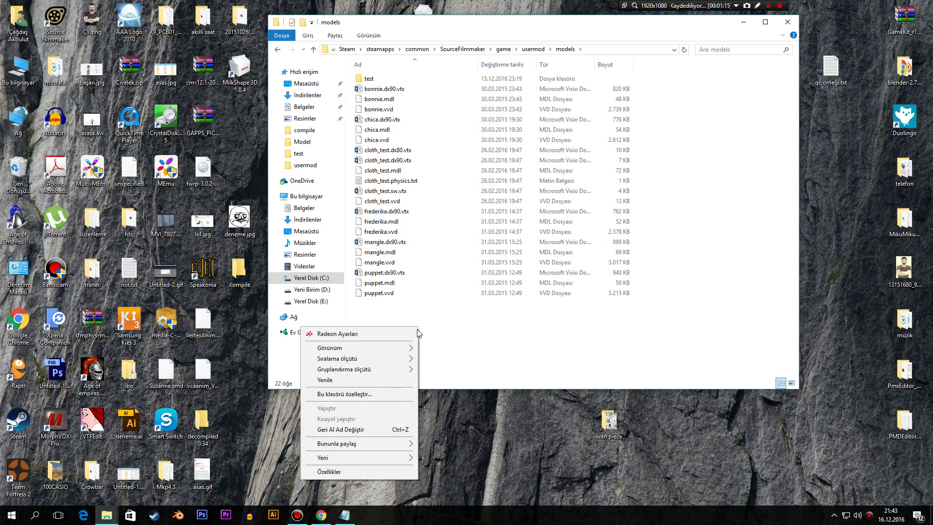
mouse_move(360, 457)
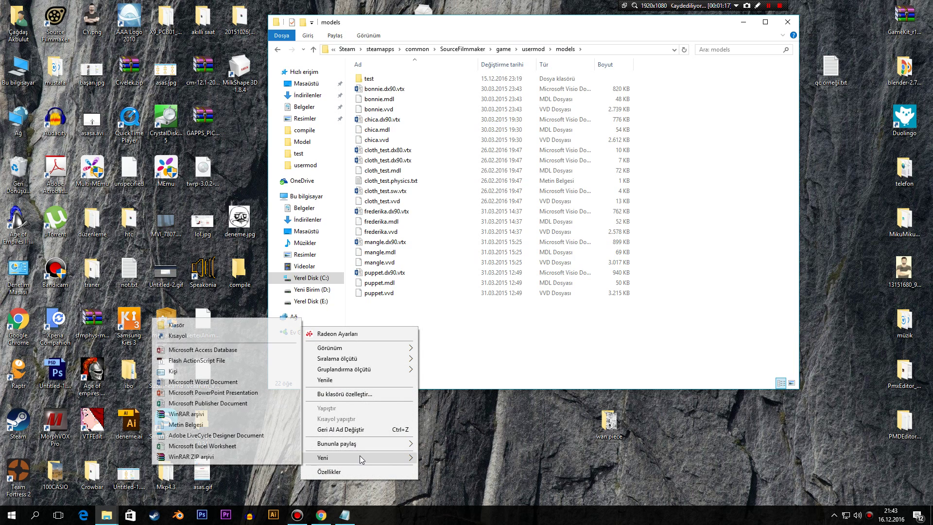
click(216, 325)
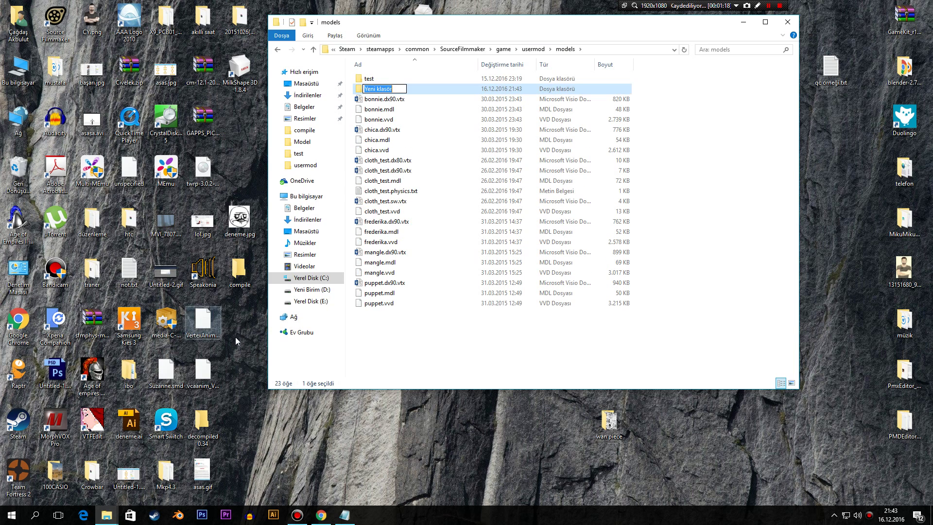
text(deneme)
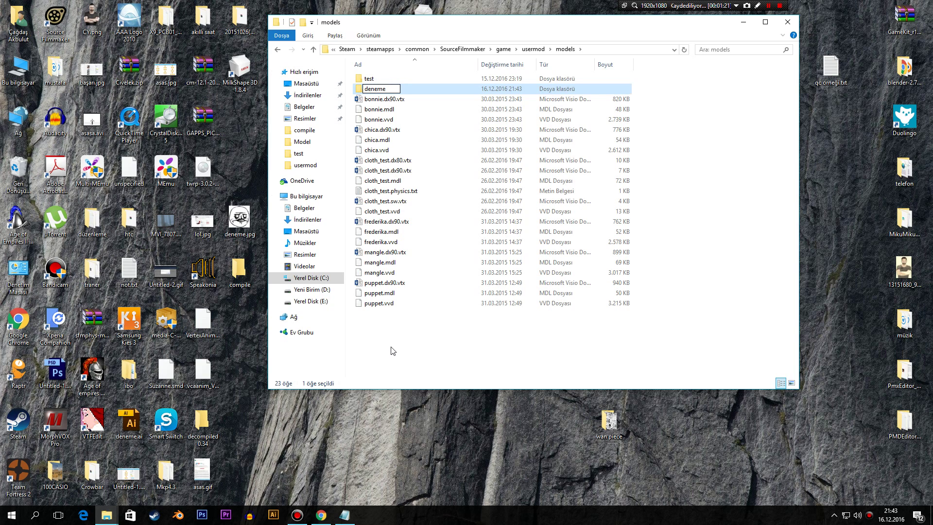
key(Return)
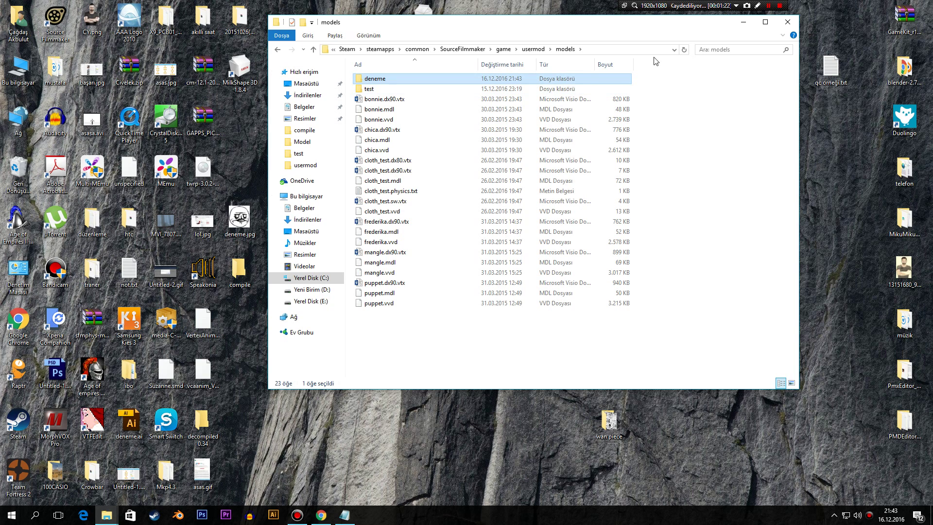
Step: View the desktop image deneme.jpg and close it again
click(744, 24)
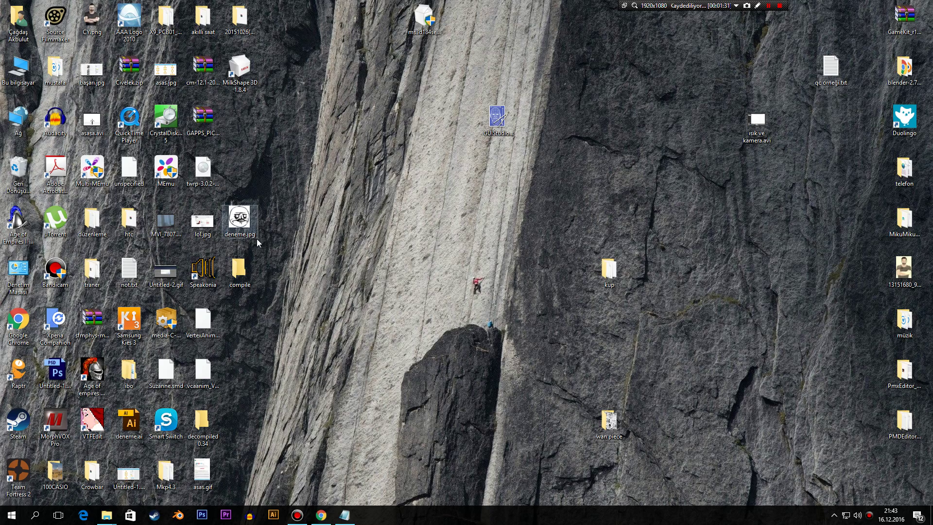
click(243, 230)
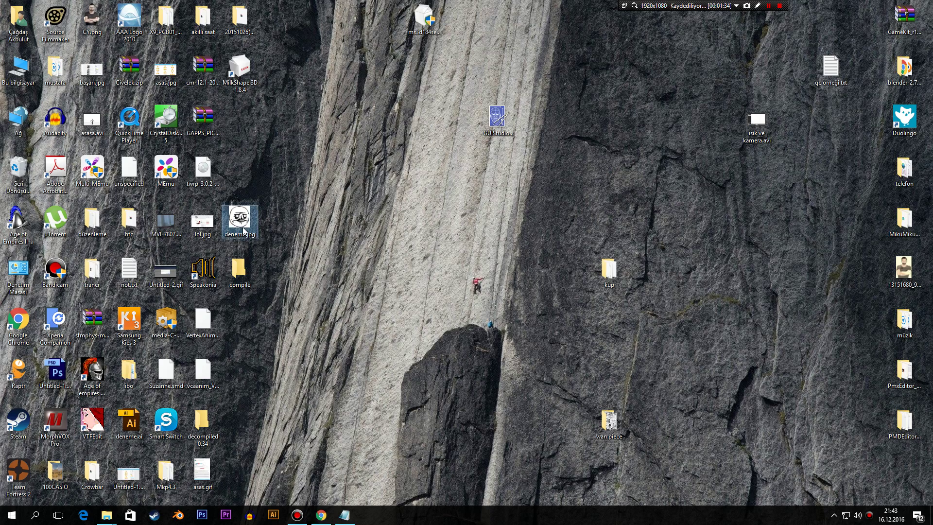
double_click(242, 230)
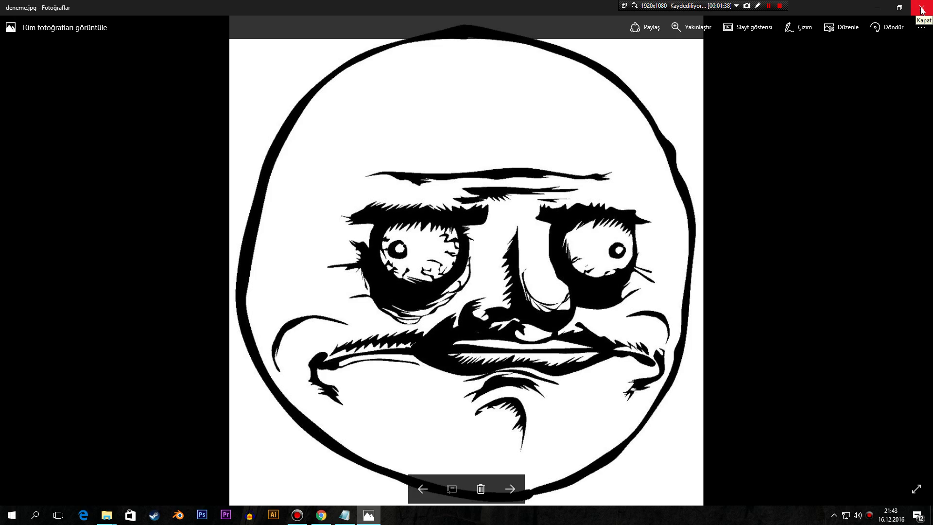
click(922, 9)
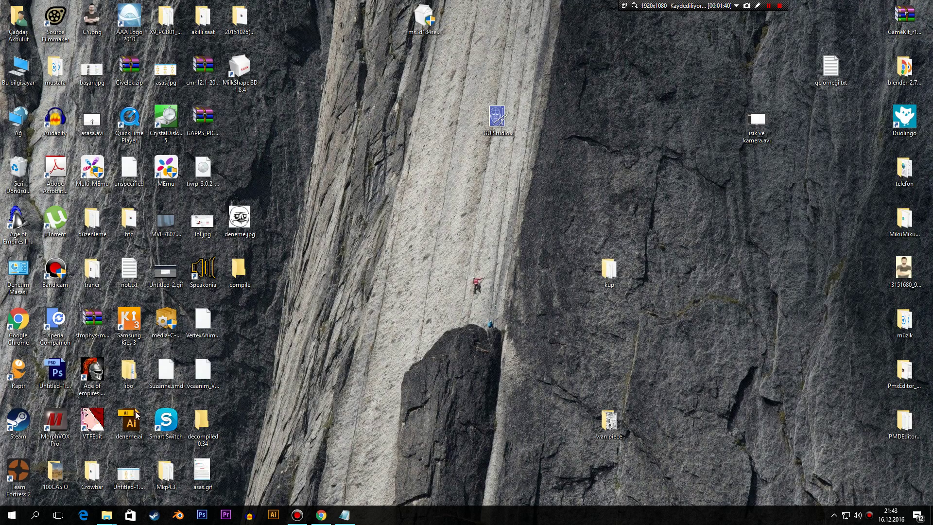
Step: Switch to VTFEdit and import deneme.jpg from the desktop, accepting the offered VTF options
double_click(93, 427)
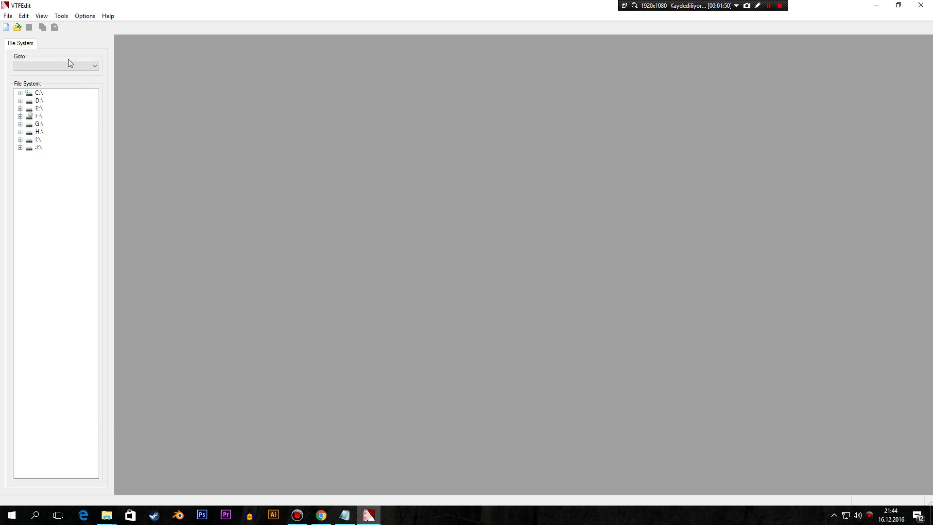
click(7, 16)
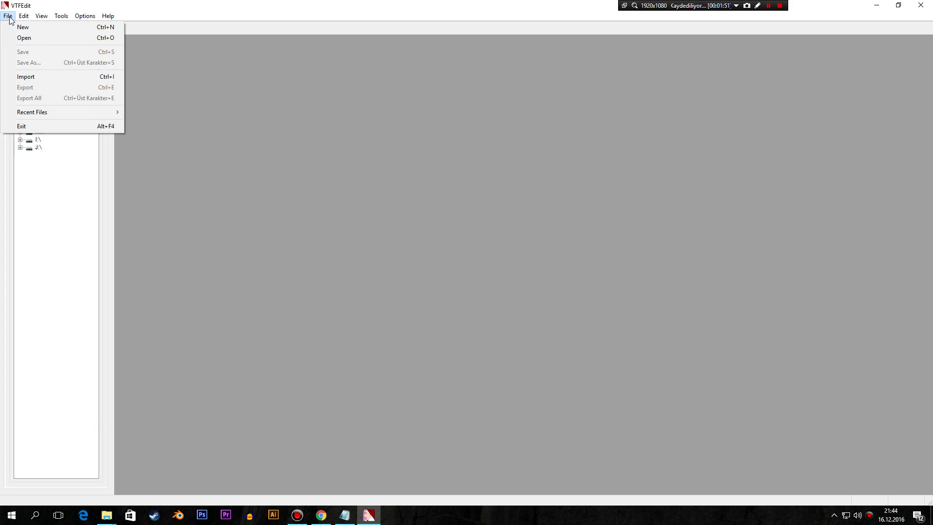
click(30, 77)
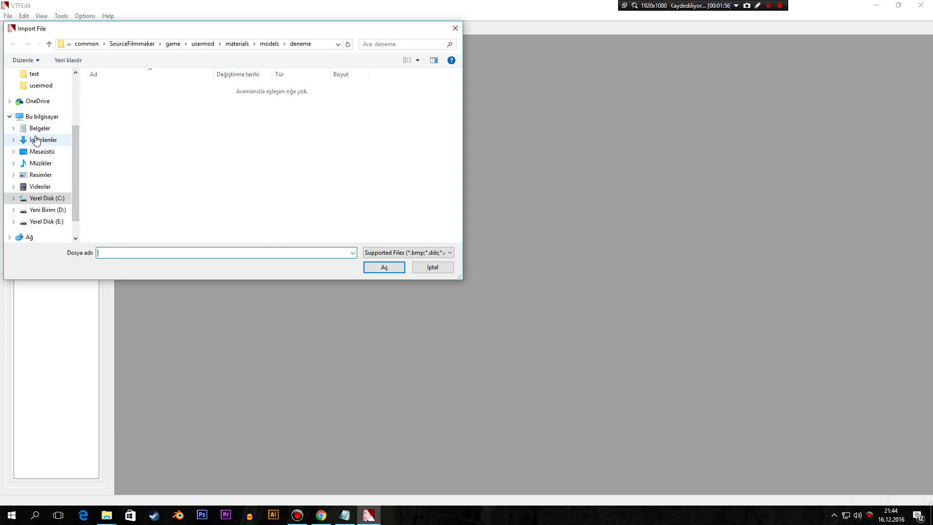
click(39, 151)
scroll(340, 160, down, 5)
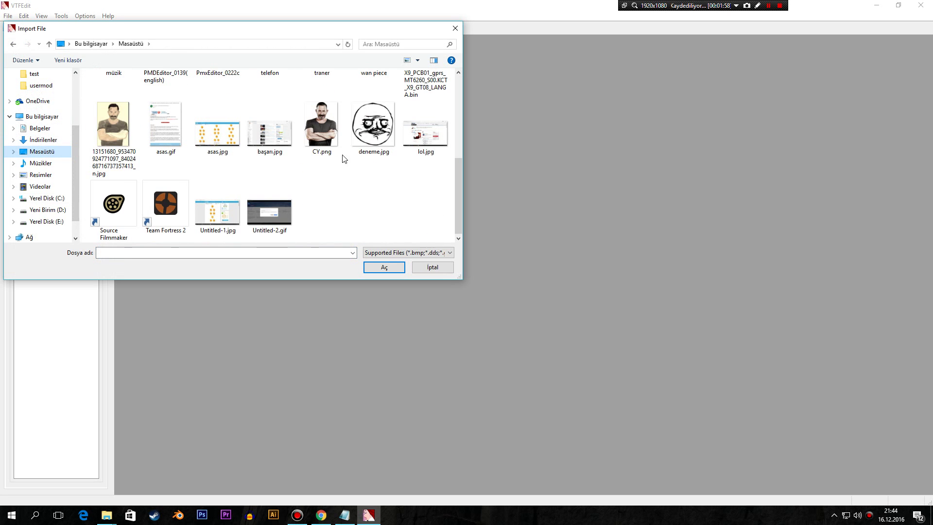
double_click(362, 138)
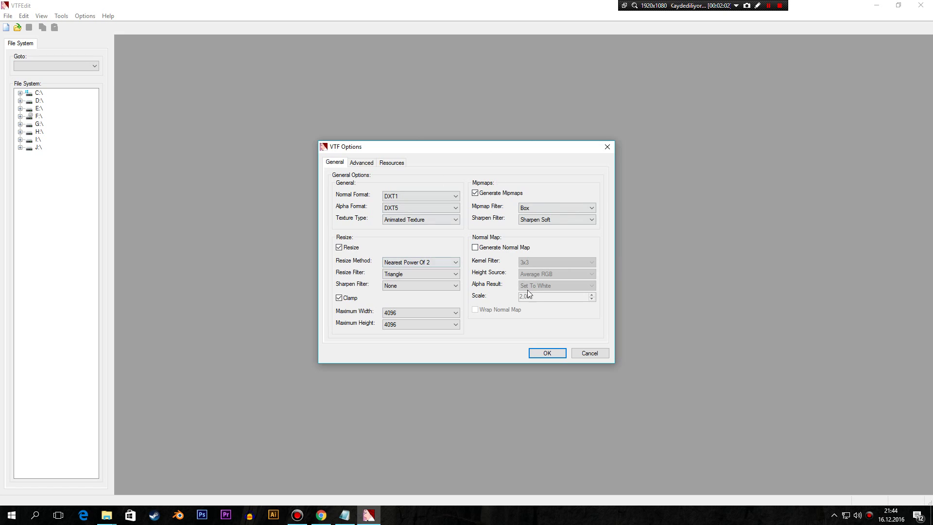
click(545, 354)
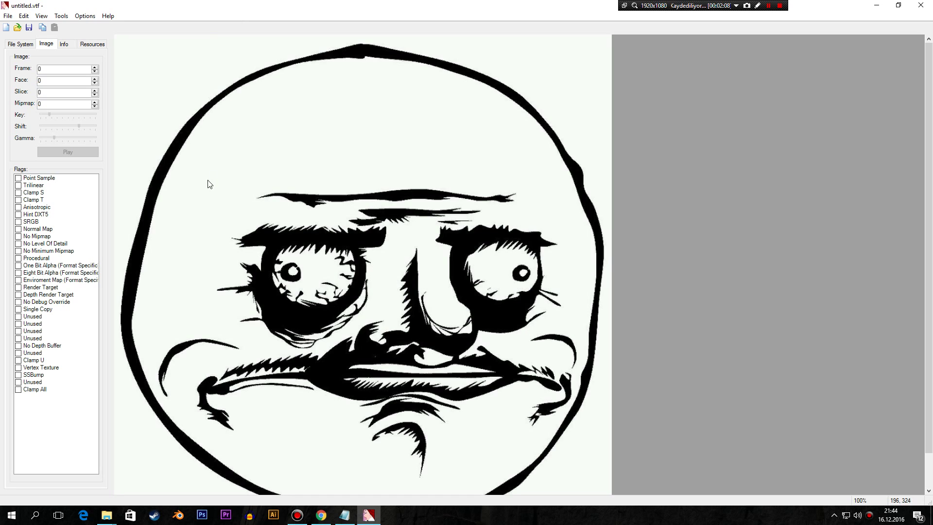
Step: Start saving the imported texture as a VTF file and browse to the Steam folder in Program Dosyaları (x86) on drive C
scroll(228, 187, down, 1)
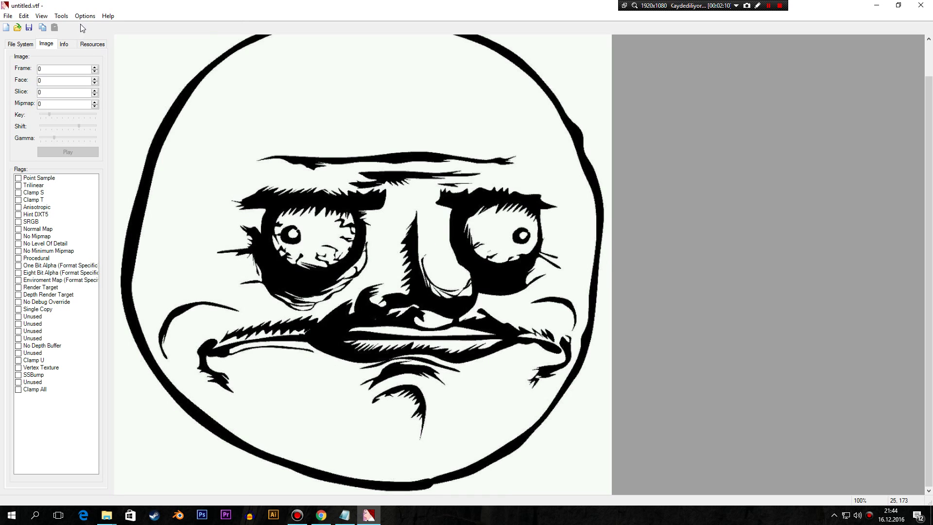
click(10, 17)
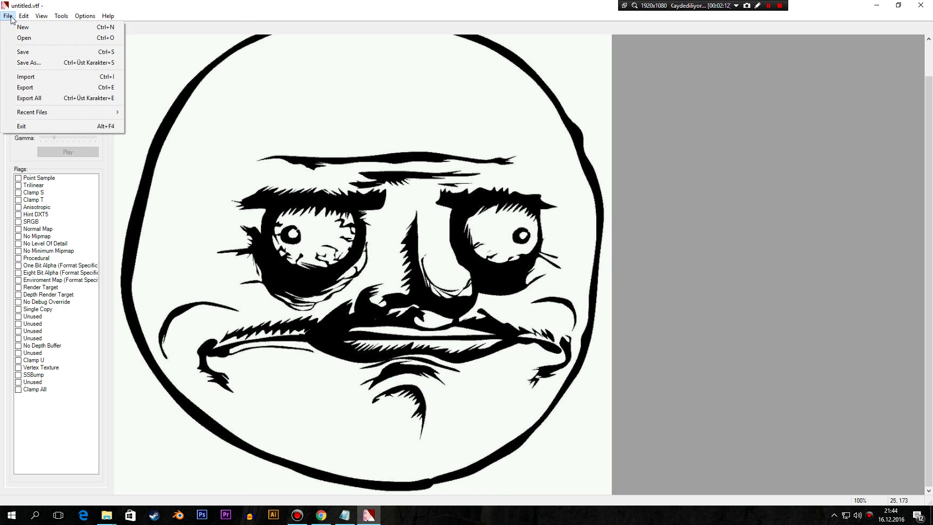
click(28, 63)
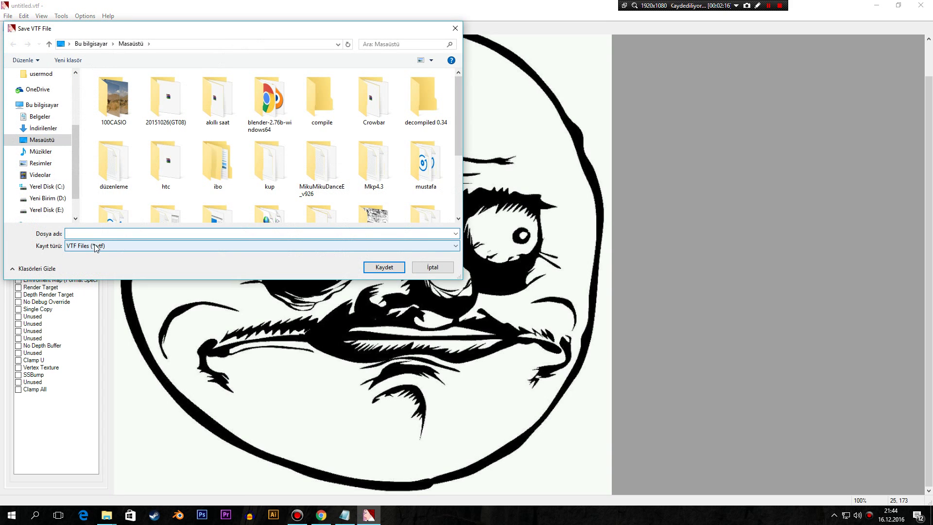
drag(73, 153, 81, 179)
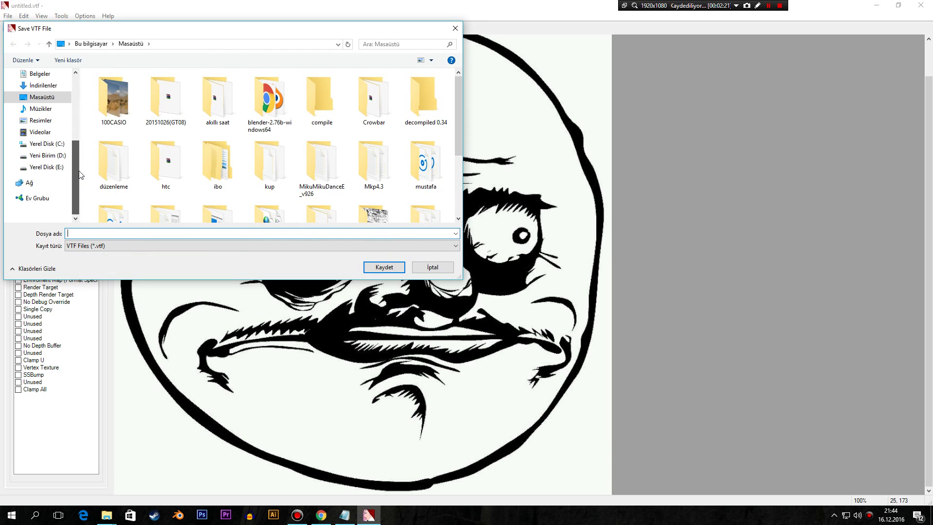
click(47, 143)
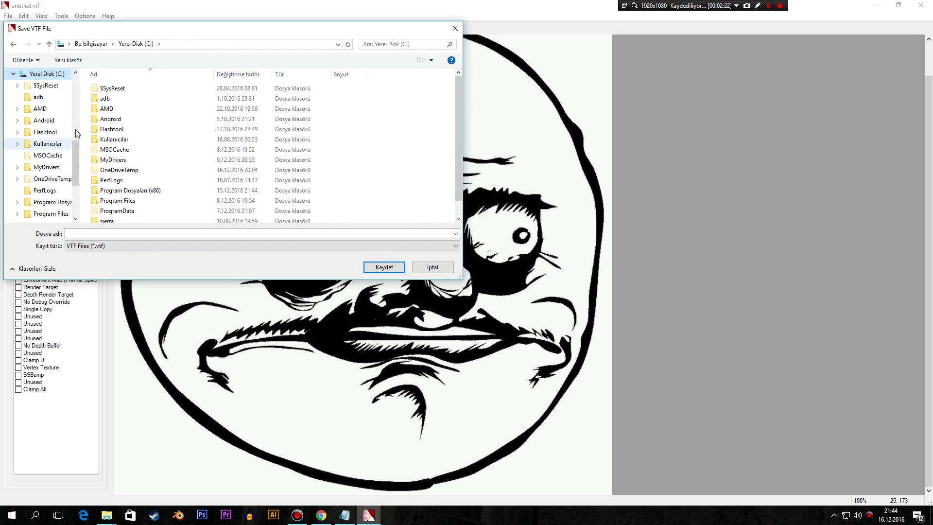
scroll(142, 175, down, 1)
double_click(142, 178)
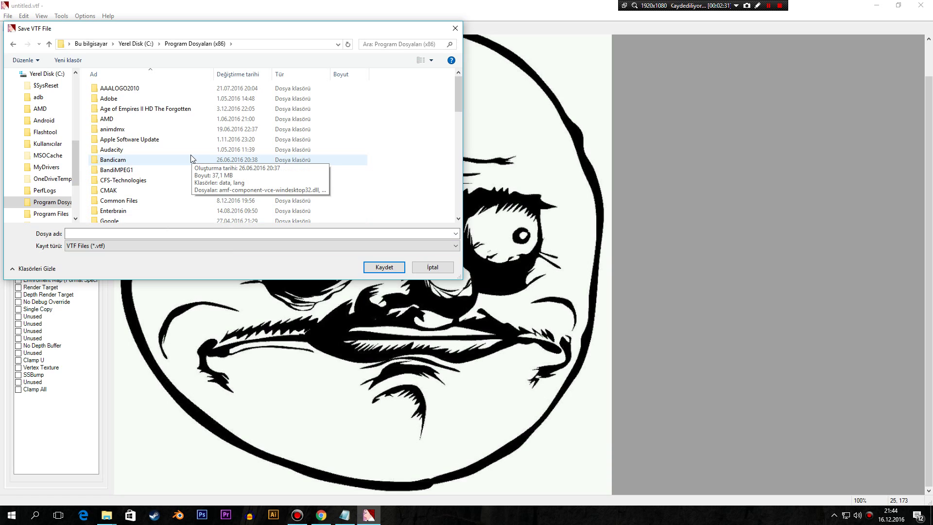
scroll(199, 180, down, 4)
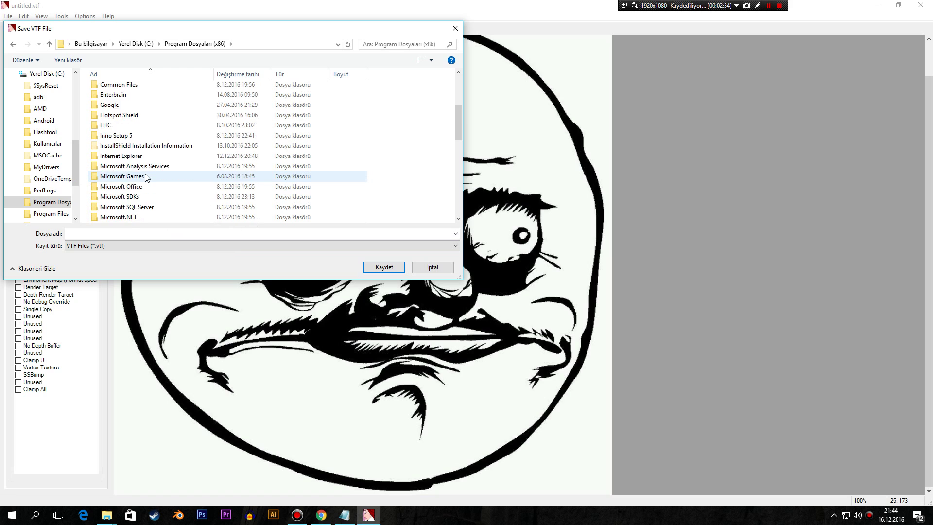
scroll(147, 178, down, 8)
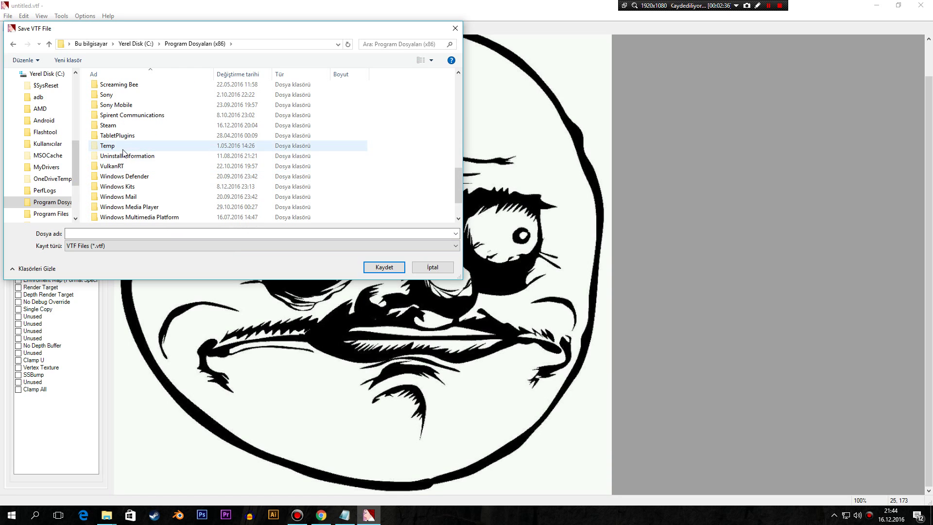
double_click(117, 125)
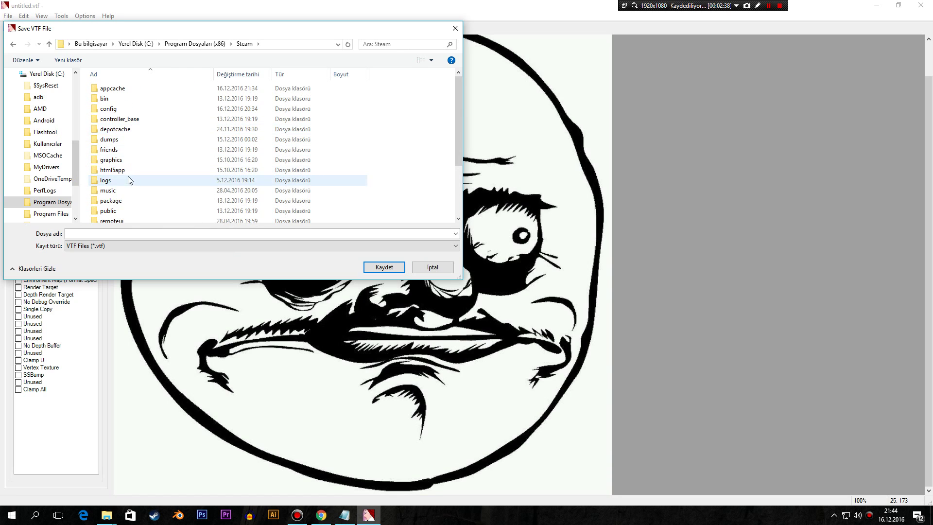
Step: Browse the save location to steamapps\common\SourceFilmmaker\game
scroll(128, 180, down, 2)
click(118, 218)
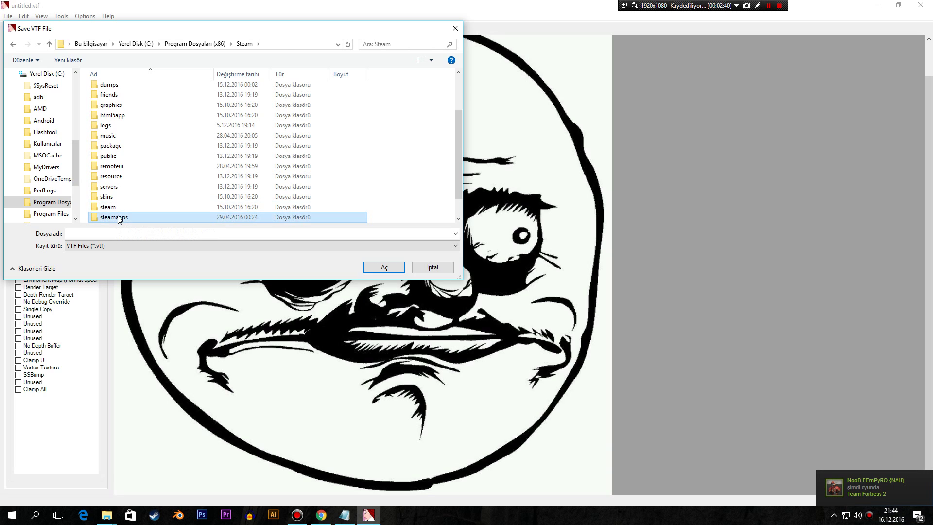
double_click(118, 218)
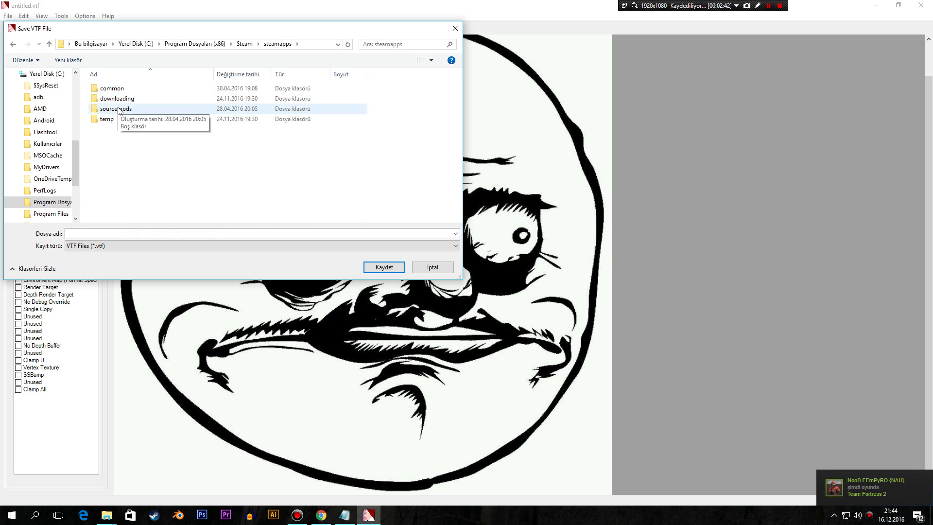
double_click(118, 88)
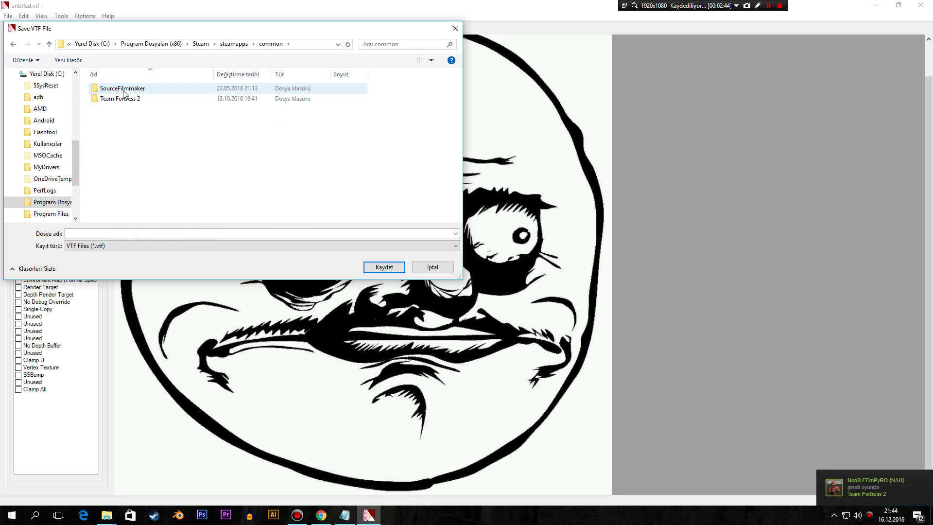
double_click(123, 91)
double_click(122, 99)
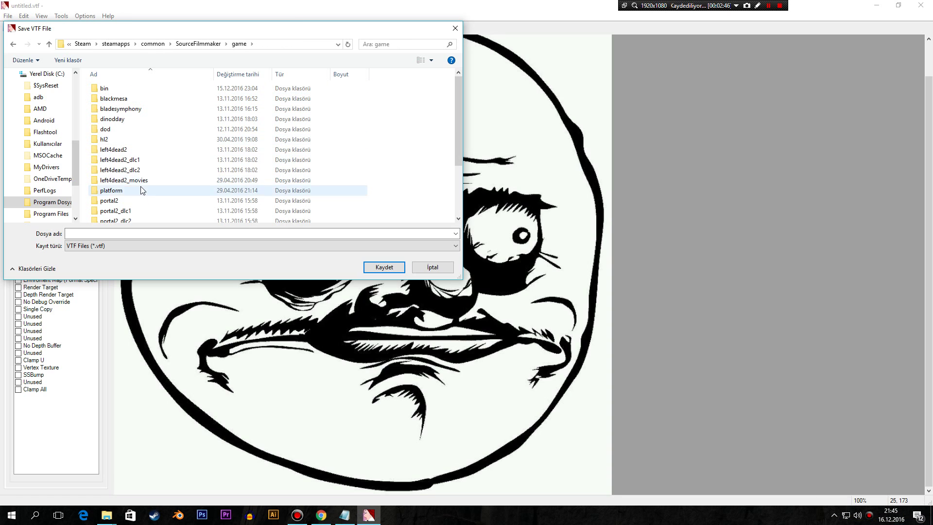
Step: Save the texture as deneme_texture in usermod\materials\models\deneme
scroll(142, 189, down, 3)
click(125, 208)
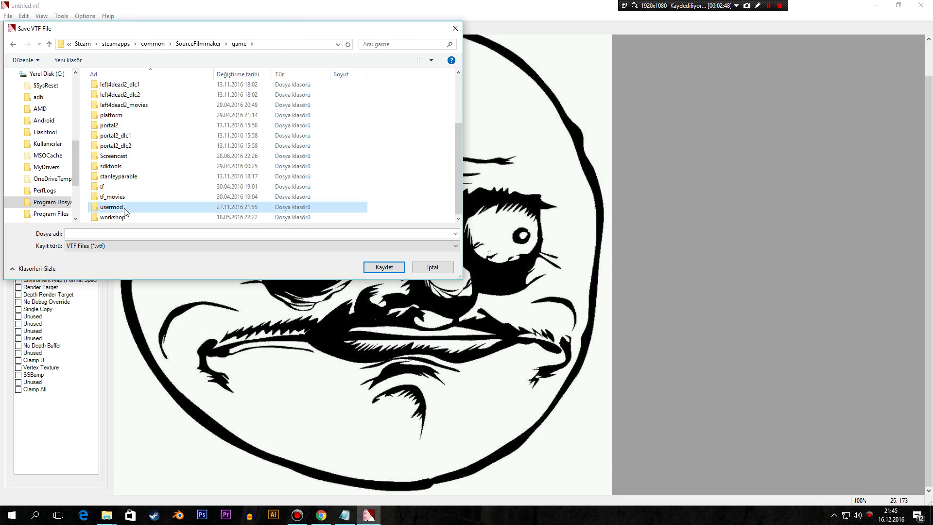
double_click(125, 208)
double_click(118, 123)
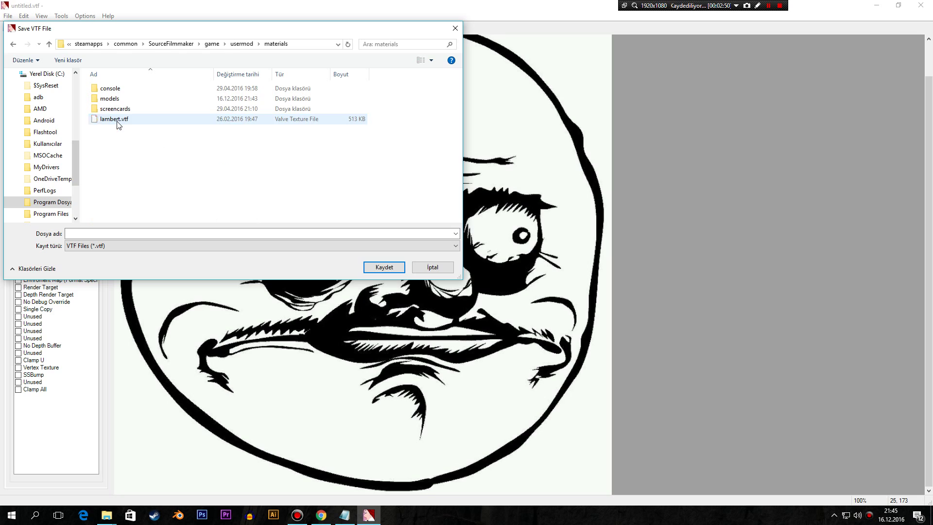
double_click(116, 98)
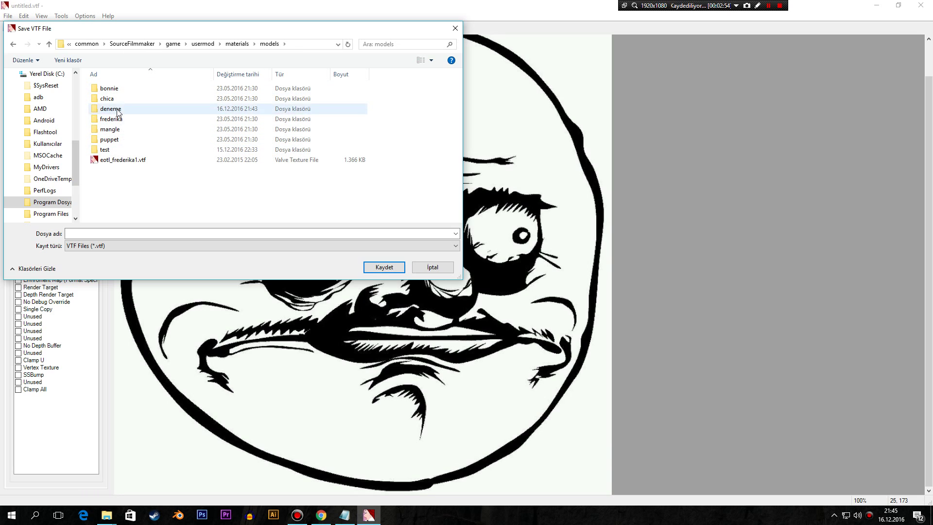
click(118, 112)
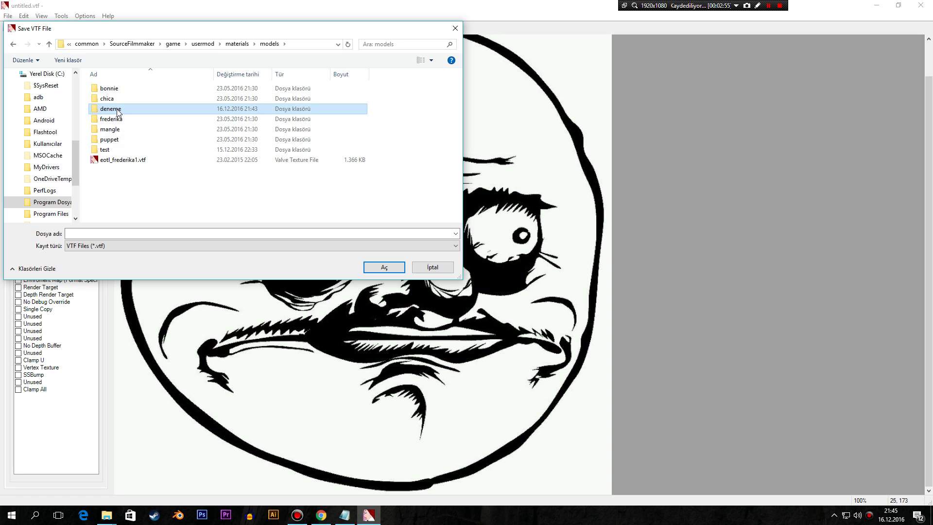
double_click(118, 110)
click(109, 234)
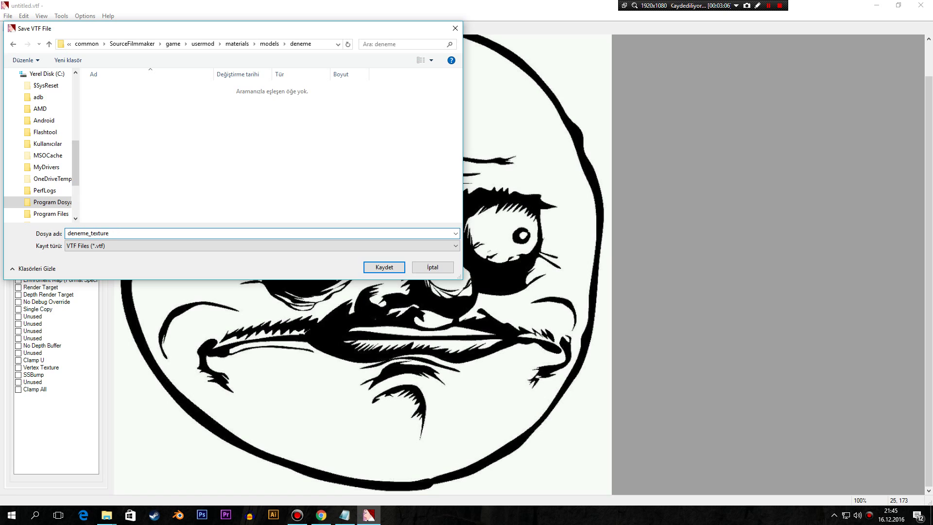
click(383, 268)
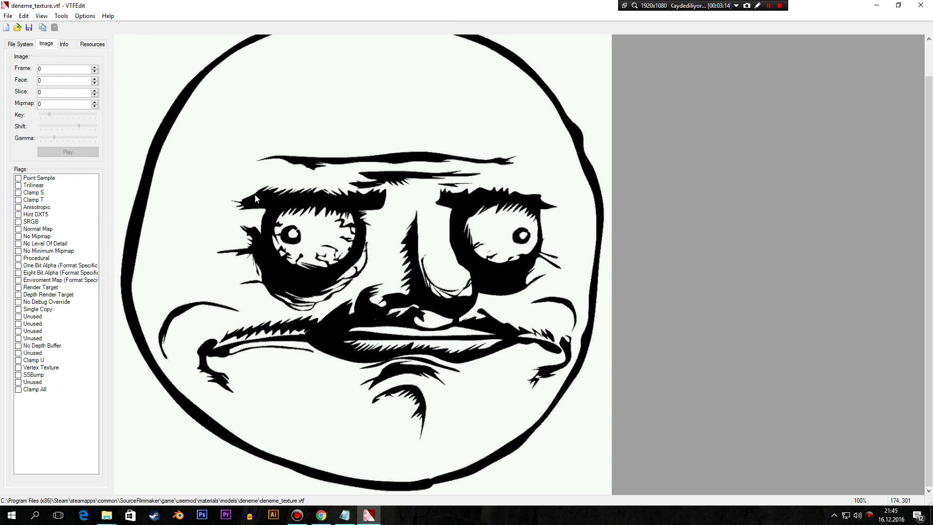
Step: Start creating a VMT file for the saved texture and set its shader to VertexlitGeneric
scroll(254, 192, up, 1)
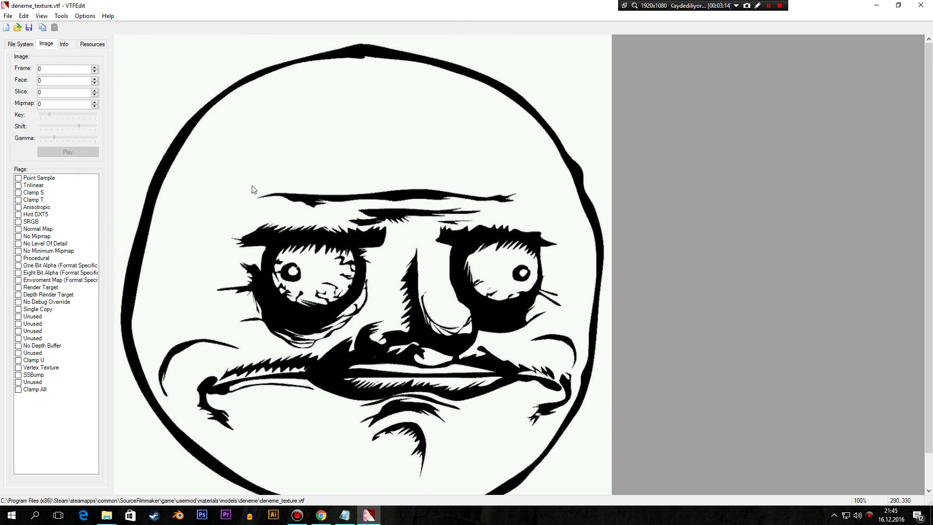
click(65, 18)
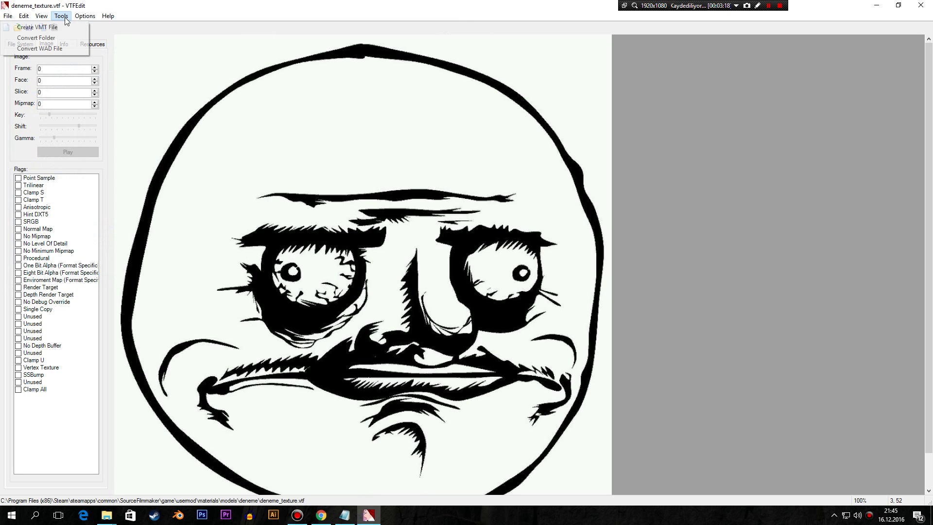
click(42, 28)
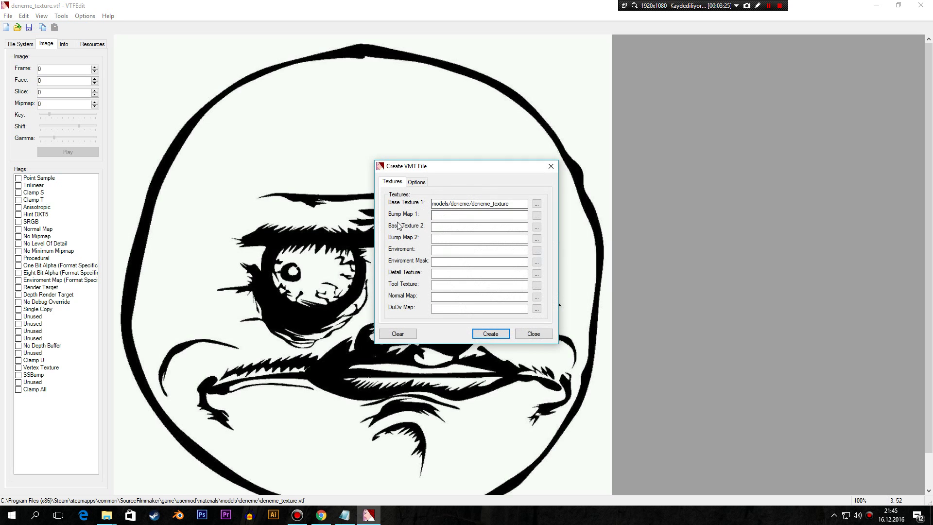
click(417, 182)
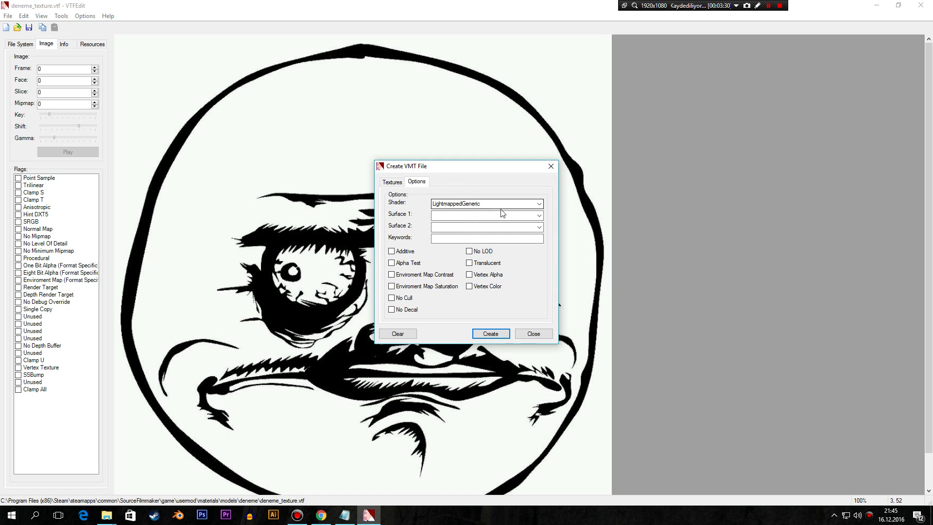
click(538, 205)
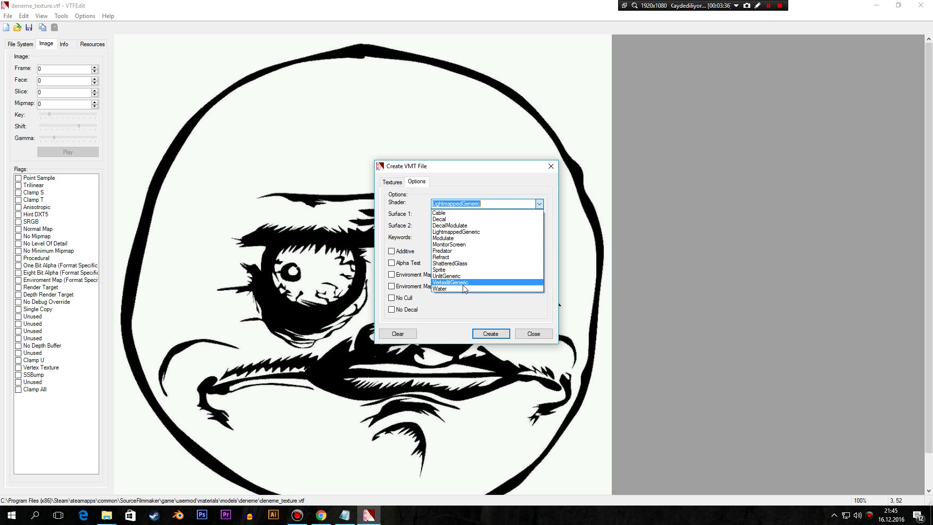
click(451, 282)
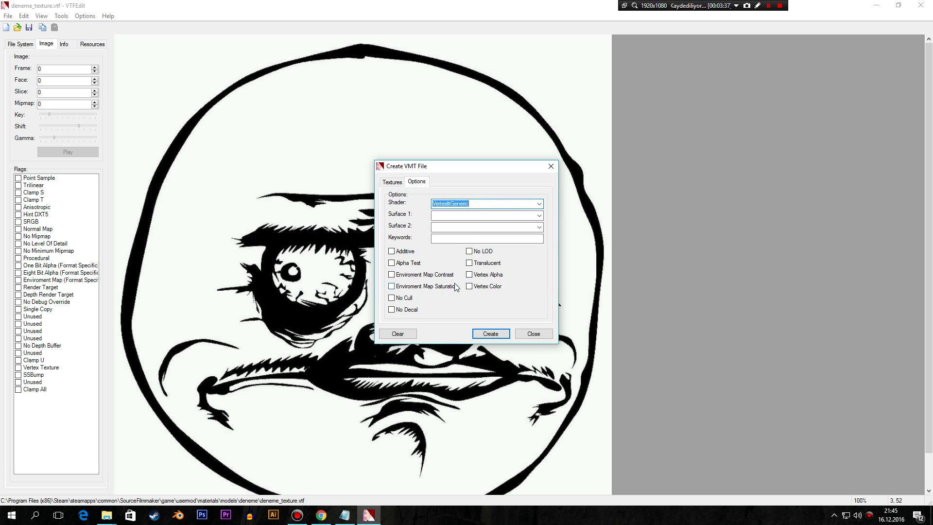
Step: Save the material as deneme_texture.vmt in the deneme folder and close VTFEdit
click(491, 334)
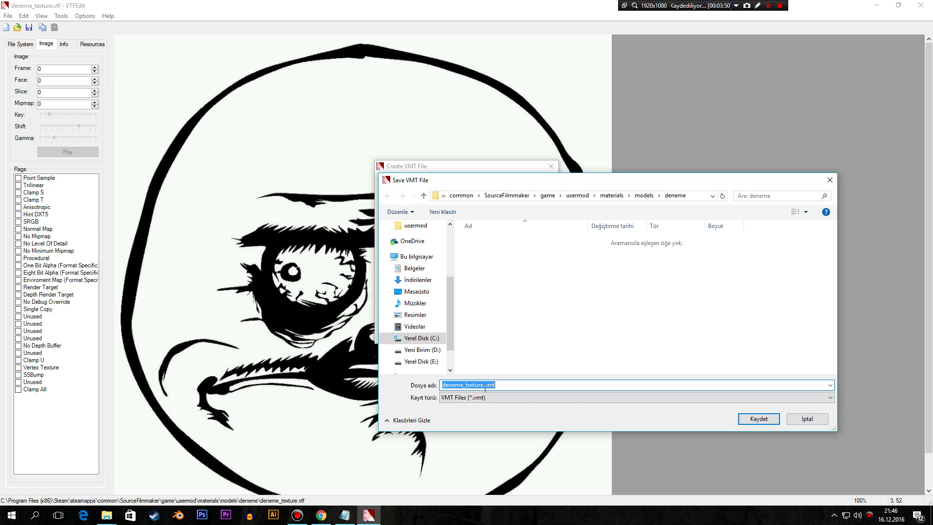
click(756, 419)
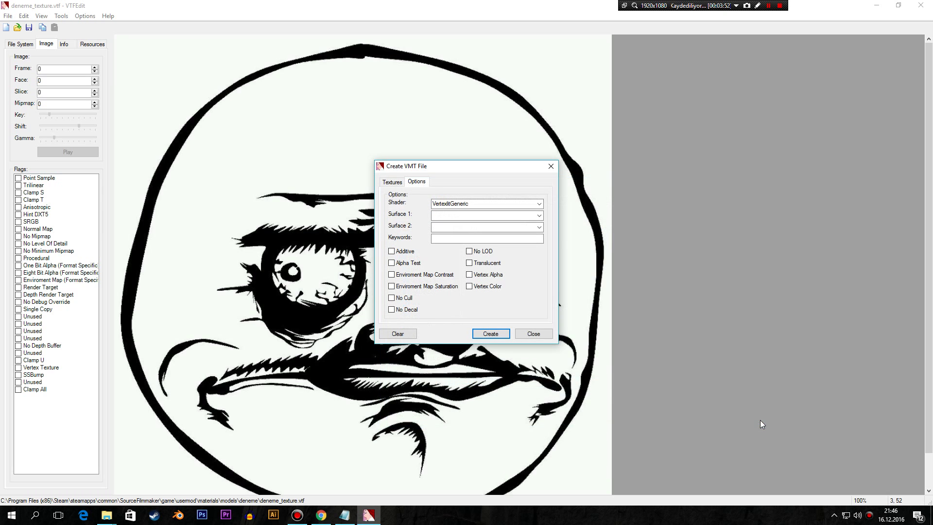
click(556, 171)
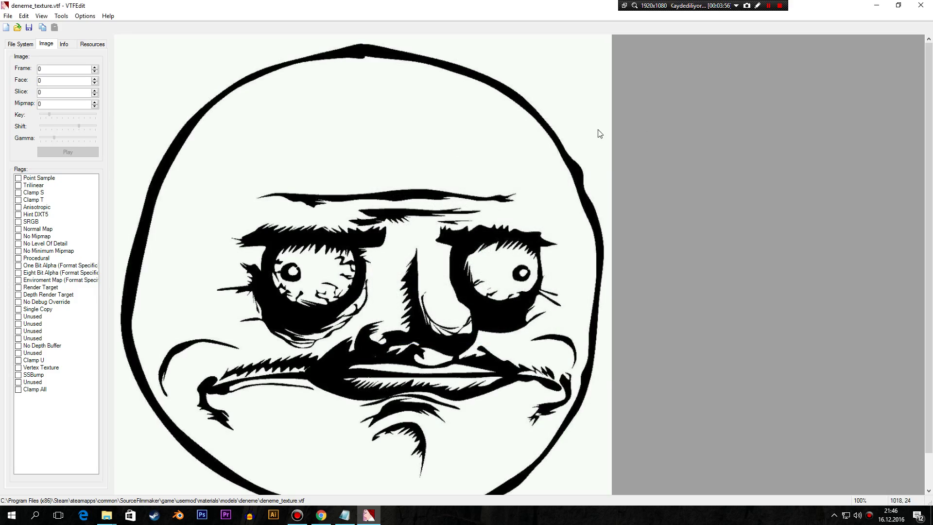
click(915, 5)
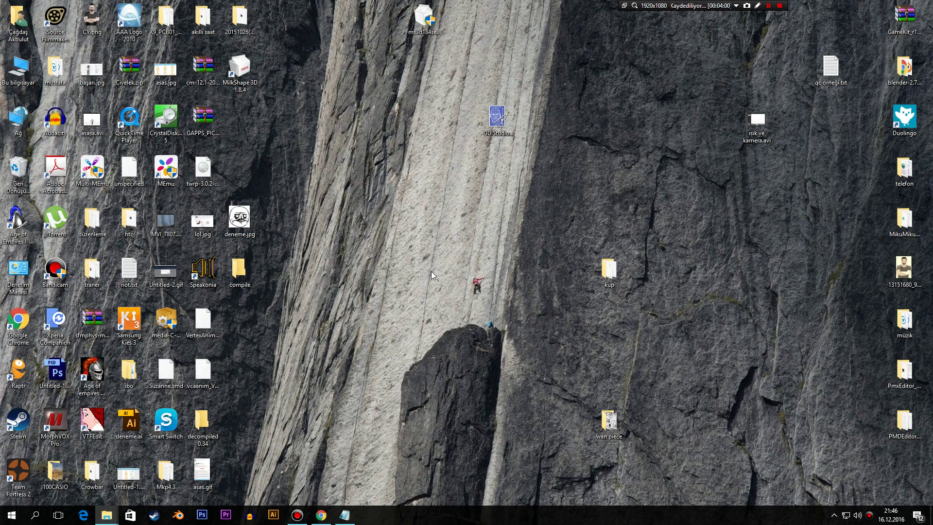
Step: Launch MilkShape 3D, accepting its registration notice, and draw a box centred near the origin
double_click(241, 84)
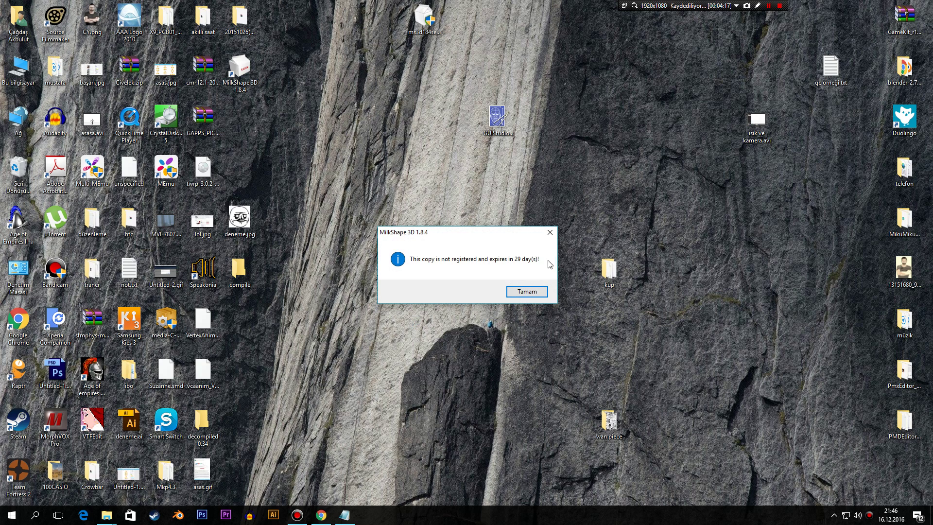
click(527, 292)
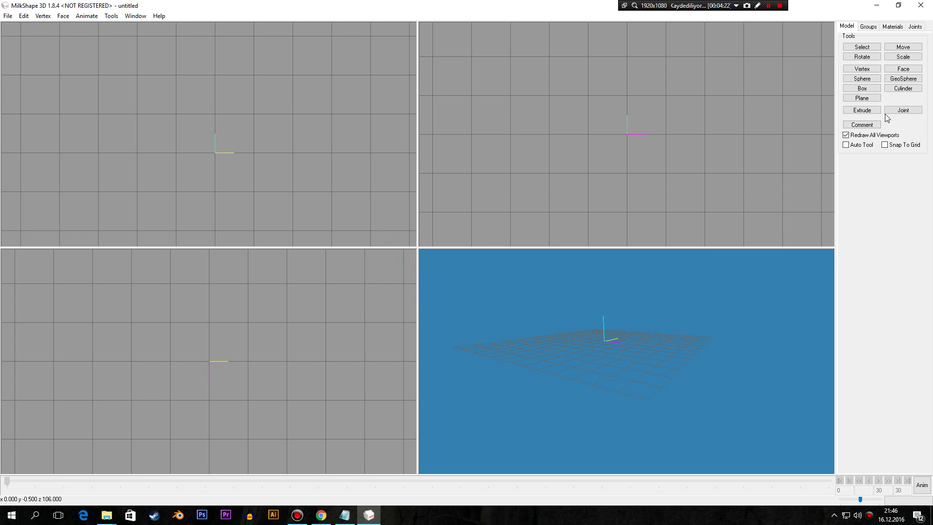
click(868, 89)
drag(592, 116, 668, 160)
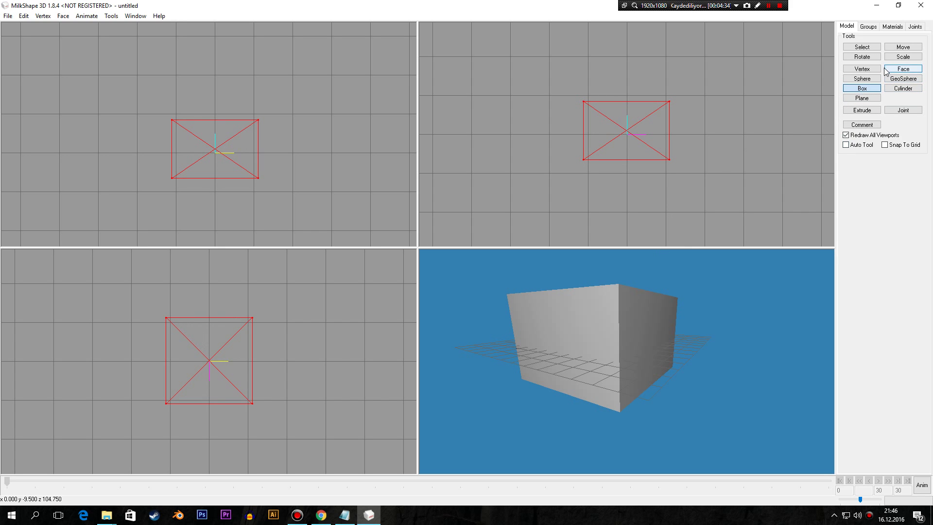
Step: Select the whole box in group selection mode and open the material settings
click(867, 47)
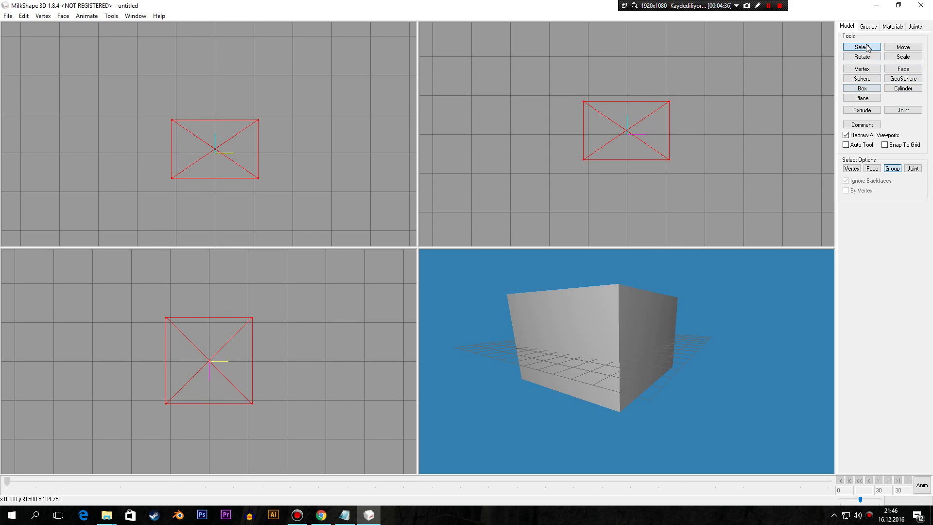
drag(561, 85, 692, 176)
click(677, 160)
click(618, 128)
click(872, 169)
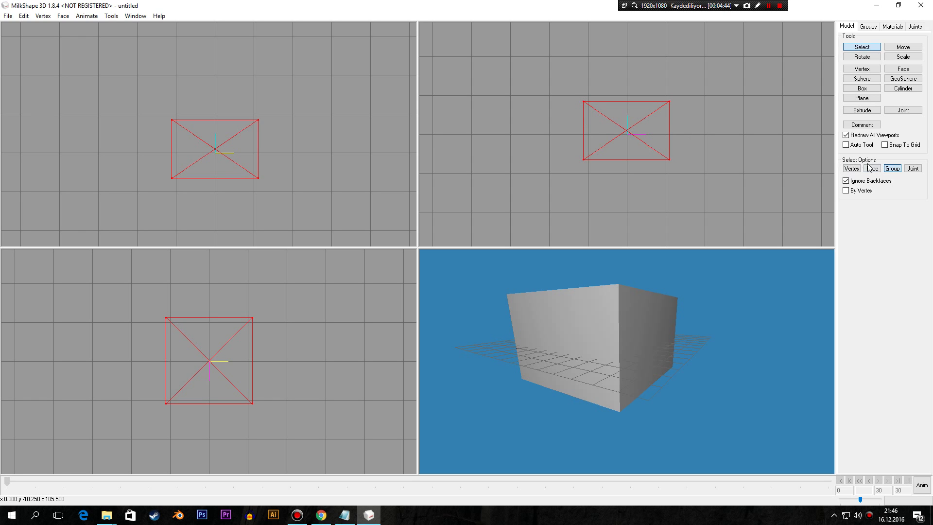
click(892, 169)
click(892, 170)
drag(742, 86, 590, 183)
click(891, 150)
click(670, 101)
click(893, 27)
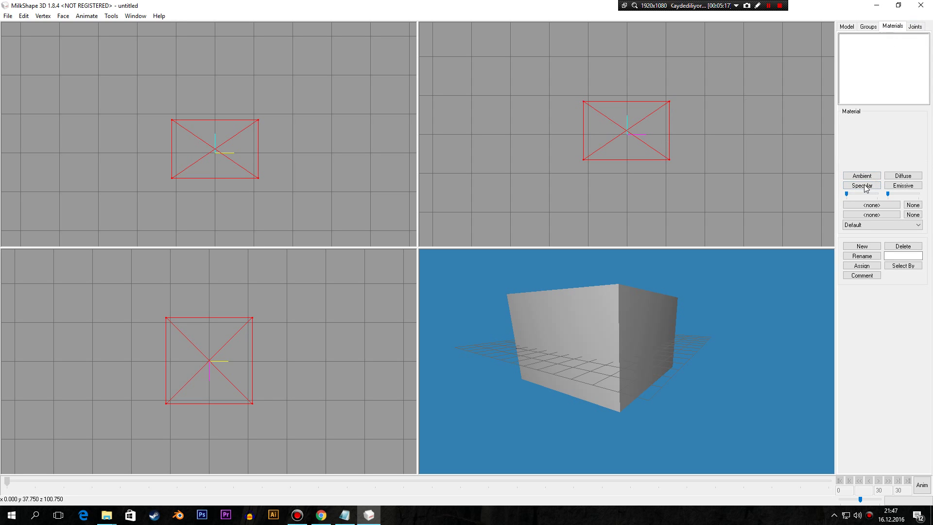
Step: Create a new material using deneme_texture.vtf from the deneme folder as its texture and assign it to the selected box
click(862, 247)
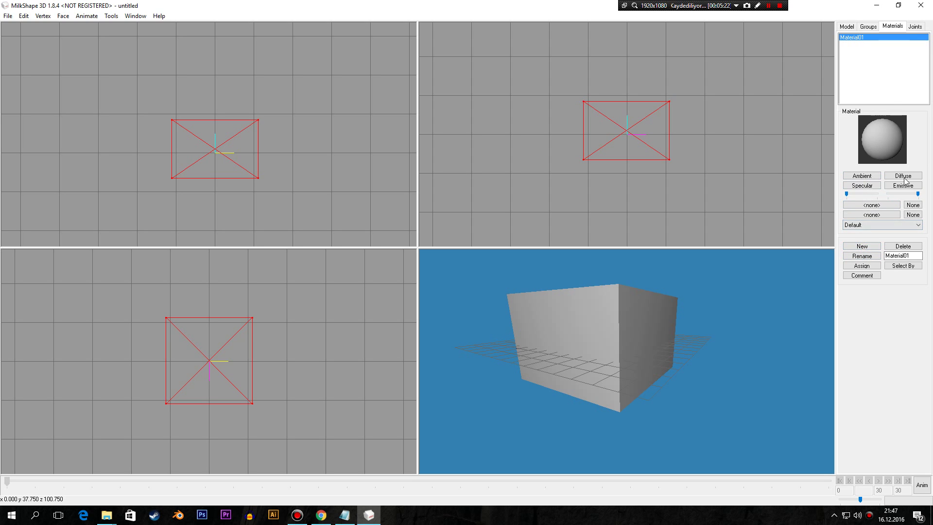
click(871, 205)
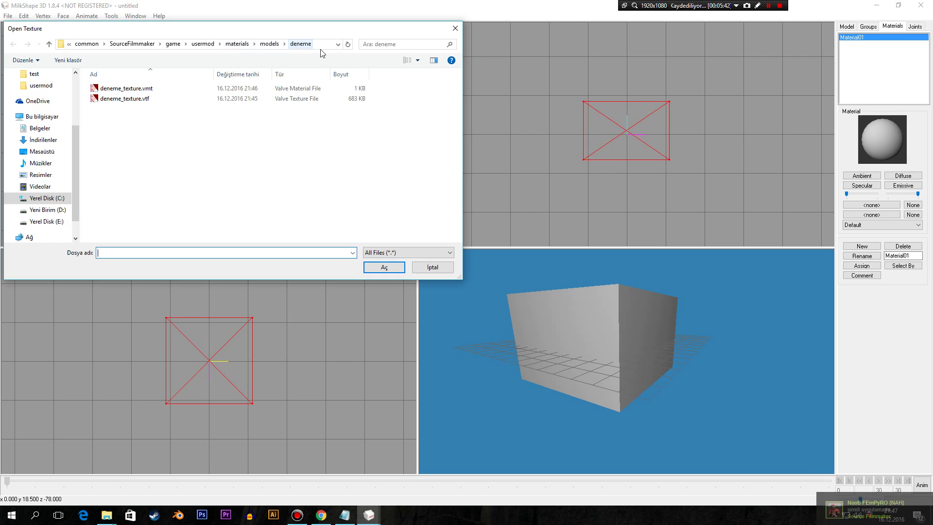
double_click(148, 99)
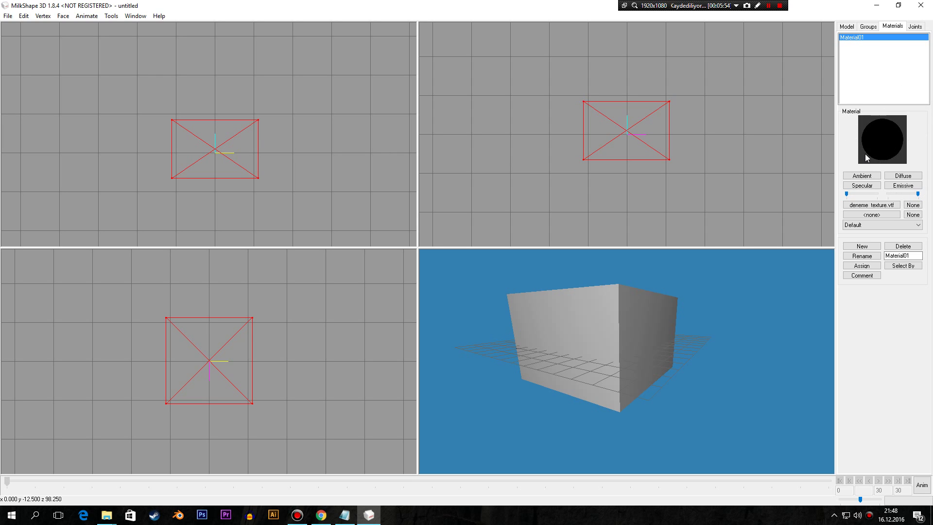
click(862, 265)
Step: Examine the box from several angles in the 3D view and check the viewport's display options
right_click(708, 339)
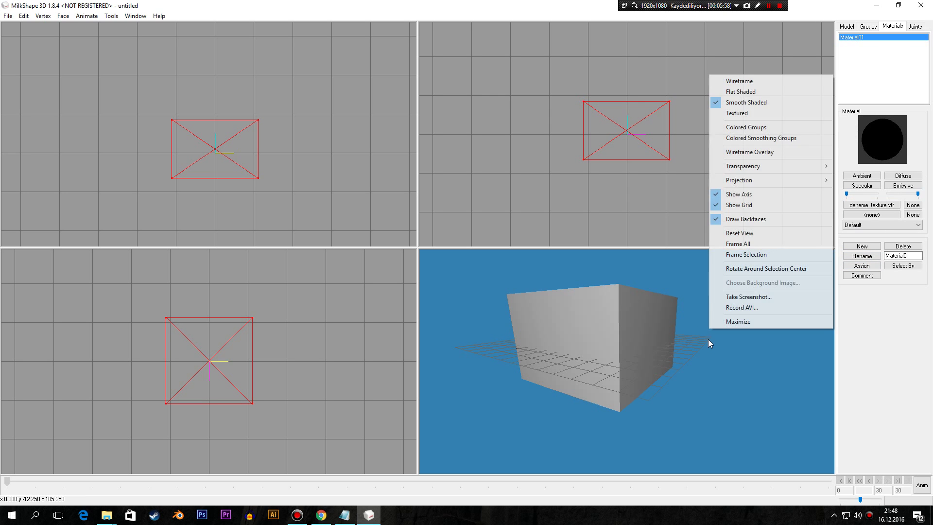
click(713, 343)
mouse_move(707, 322)
mouse_down()
mouse_move(707, 351)
mouse_move(710, 310)
mouse_move(709, 328)
mouse_up()
right_click(710, 330)
click(711, 334)
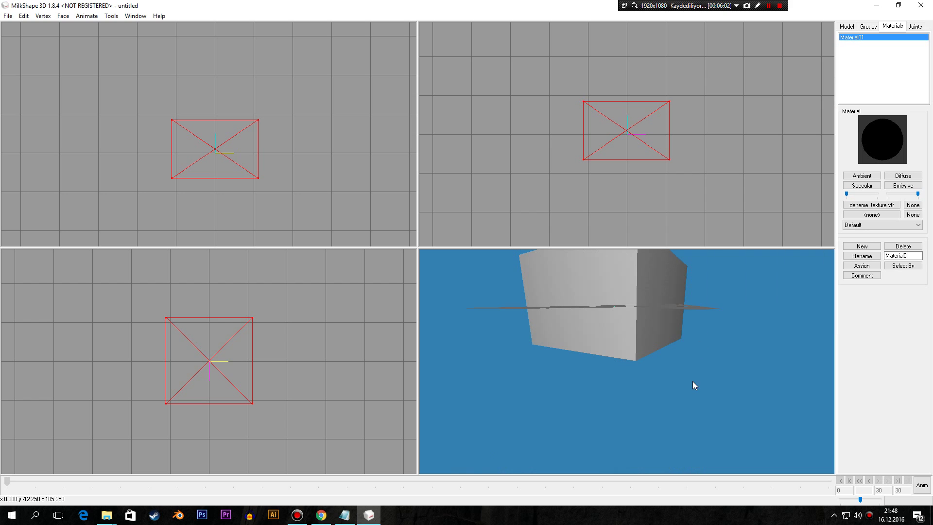
drag(693, 382, 645, 390)
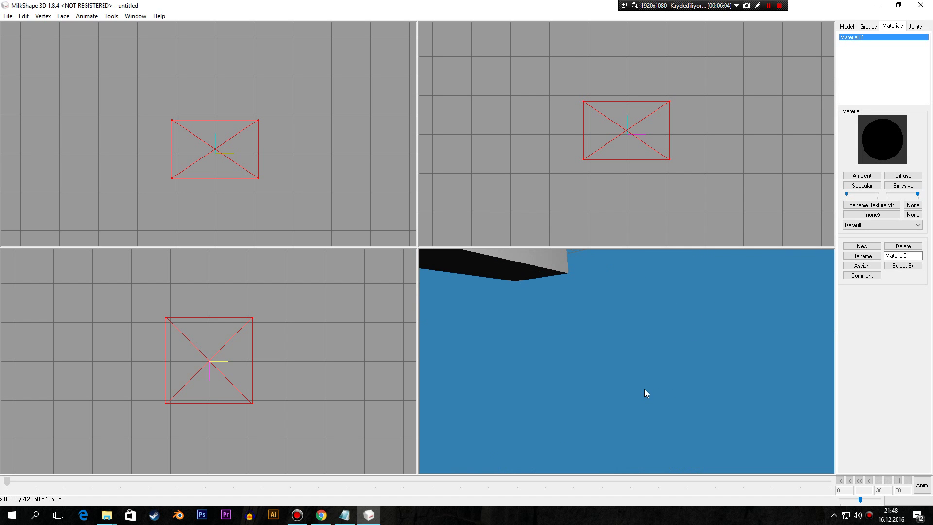
drag(513, 355, 558, 369)
right_click(559, 368)
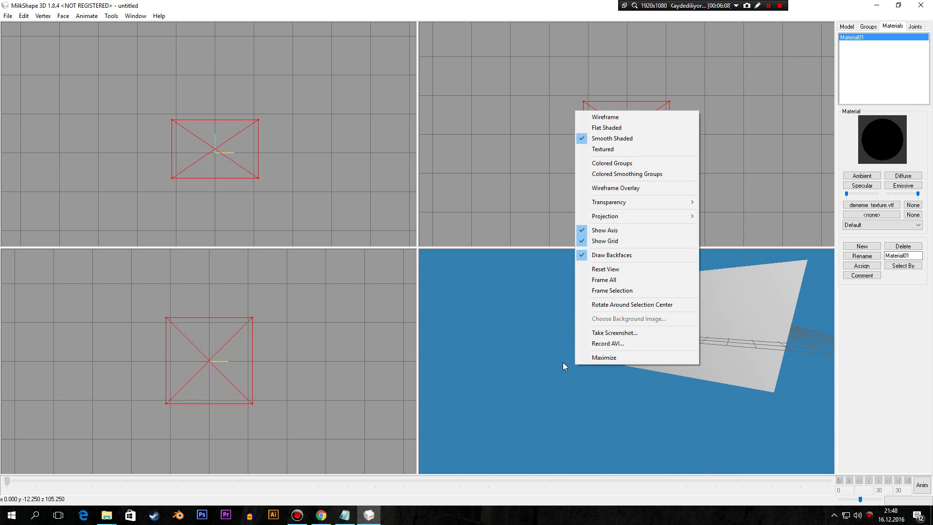
click(605, 402)
drag(606, 403, 623, 322)
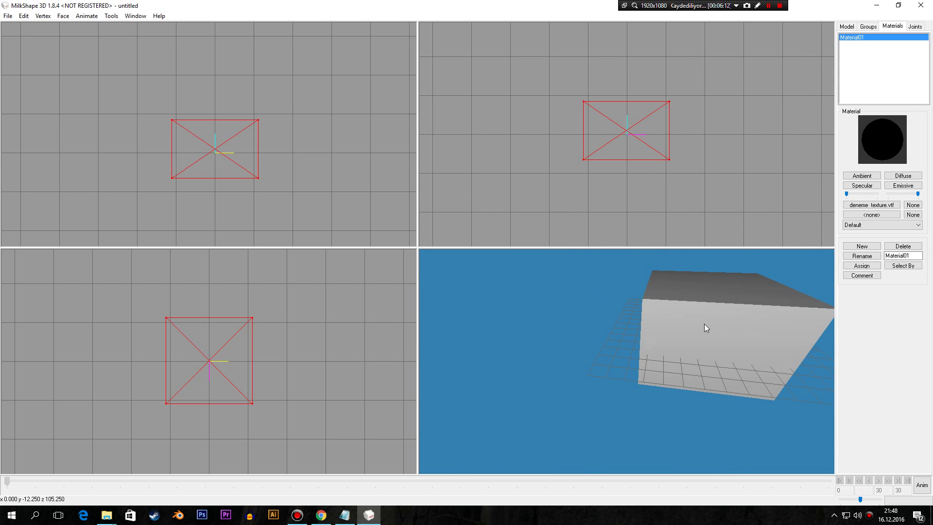
Step: Try the Sphere map texture mode on the material, assign it to the box and inspect the model in 3D
click(868, 225)
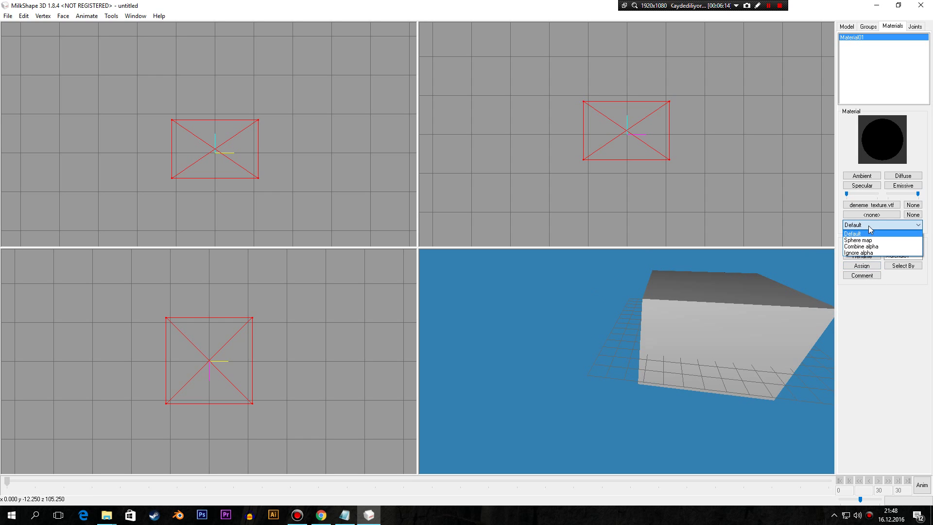
click(858, 240)
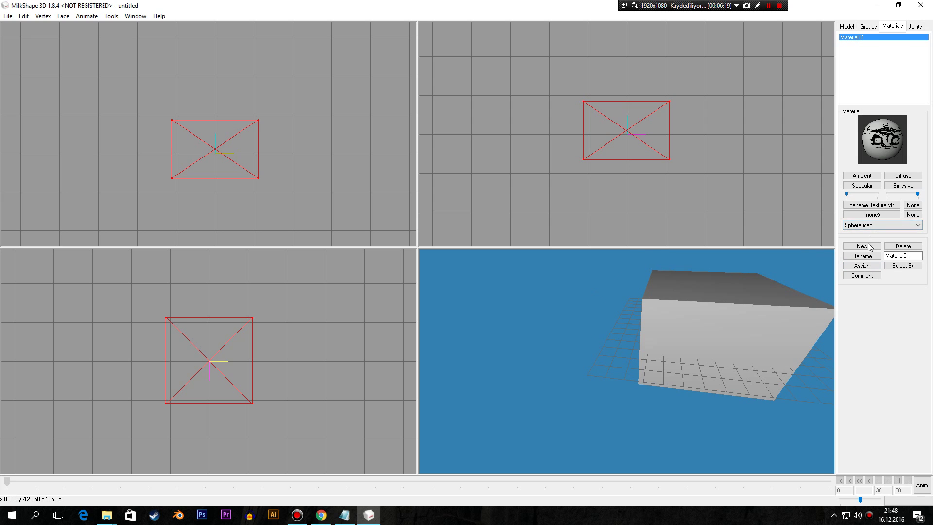
click(866, 266)
click(867, 267)
drag(800, 360, 544, 330)
Step: Try the Combine alpha texture mode on the material and inspect the box in 3D
click(872, 226)
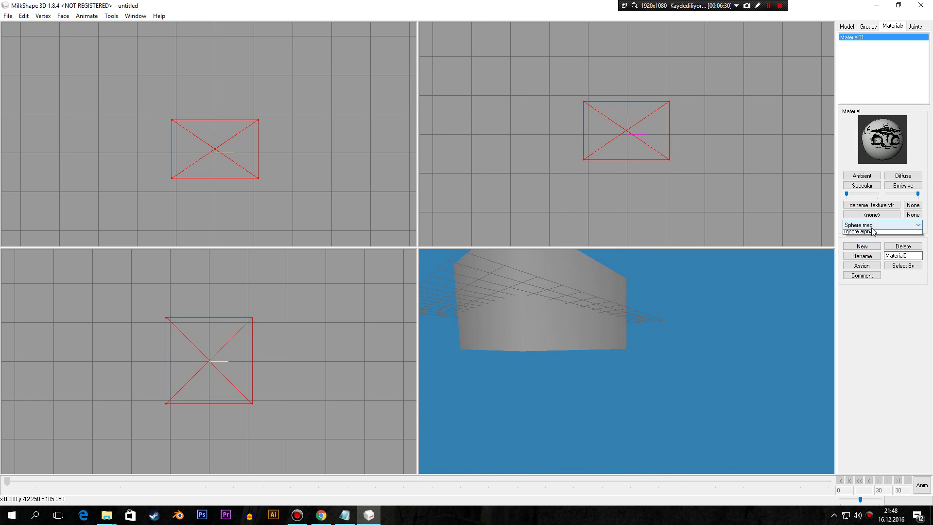
click(872, 248)
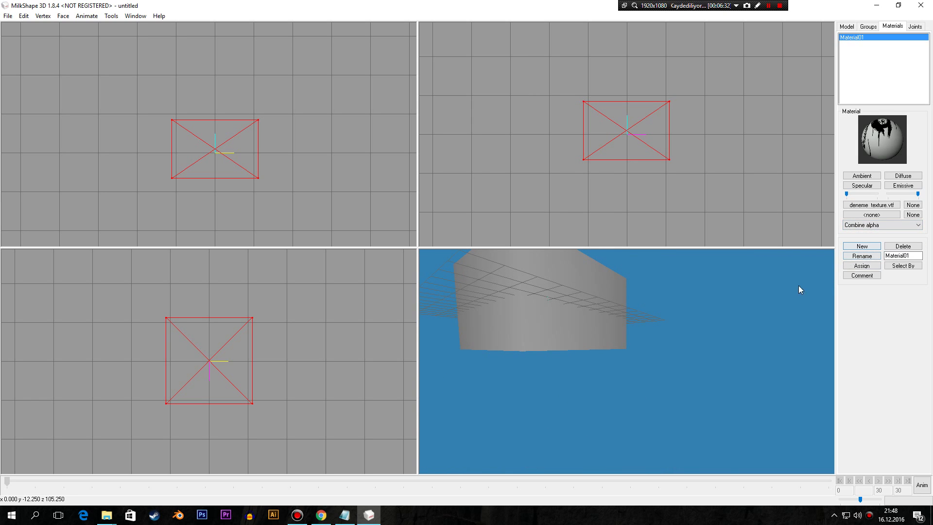
drag(818, 276, 523, 311)
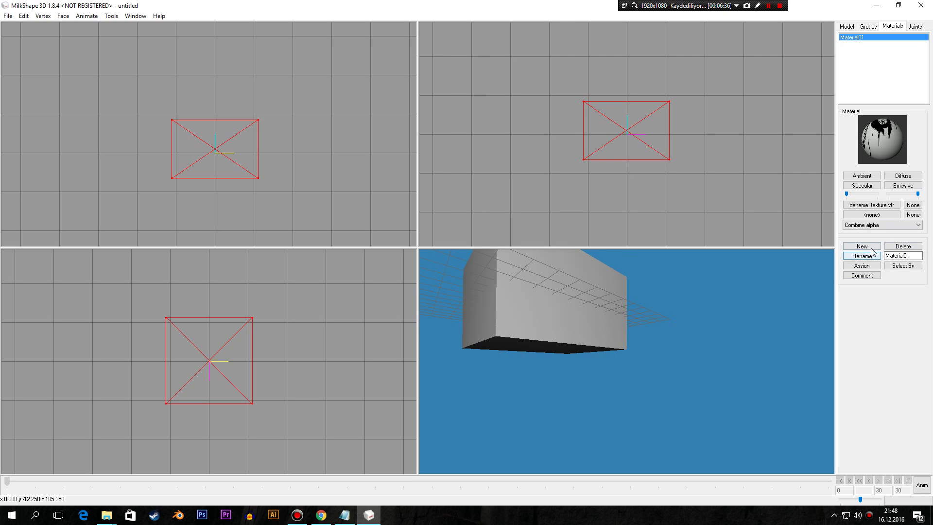
Step: Try the Ignore alpha texture mode, assign the material to the box and inspect both the model and the material preview
click(874, 225)
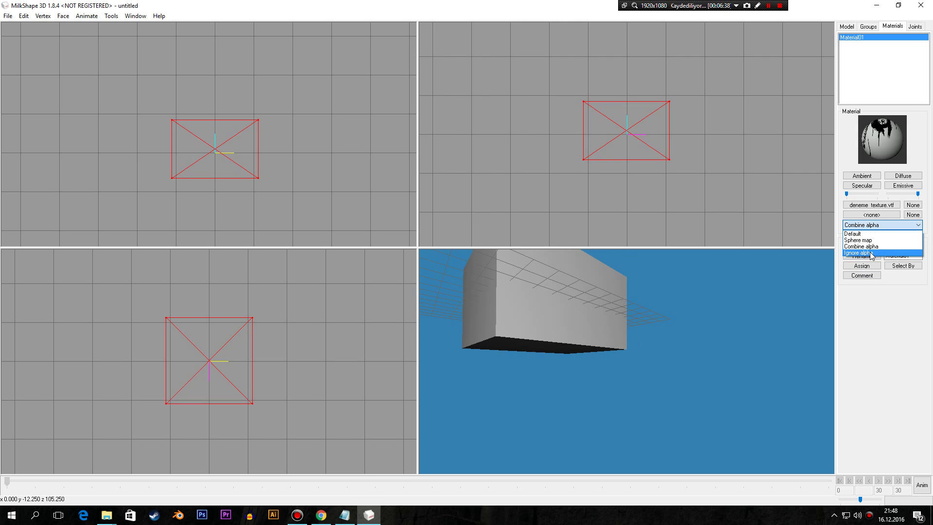
click(869, 254)
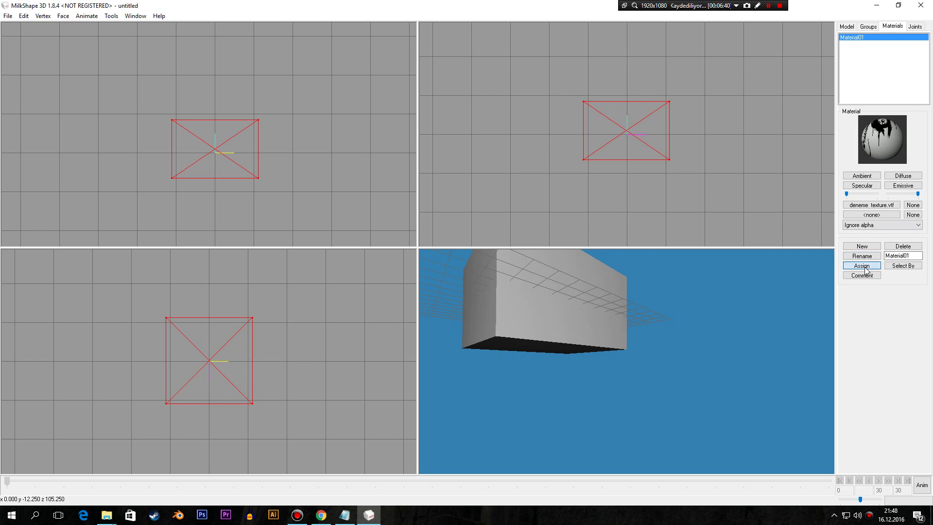
click(861, 266)
drag(704, 299, 770, 331)
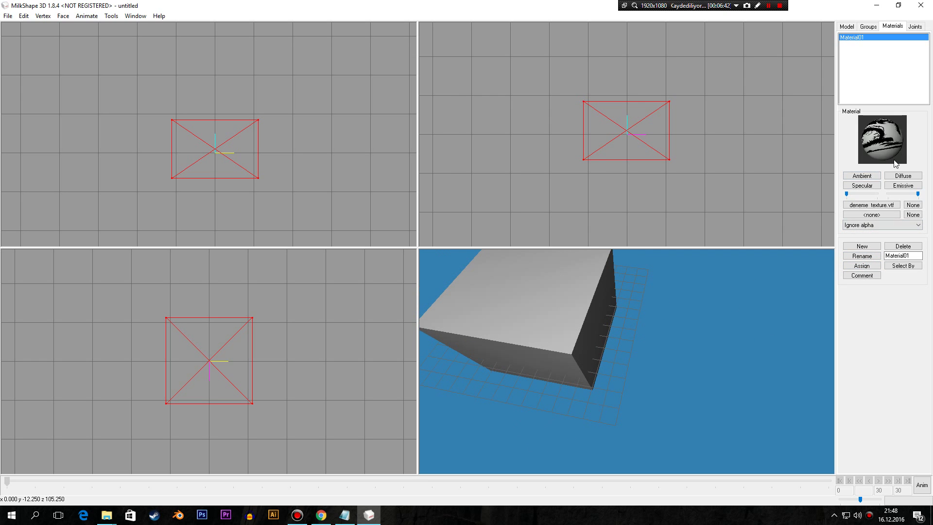
drag(896, 164, 887, 166)
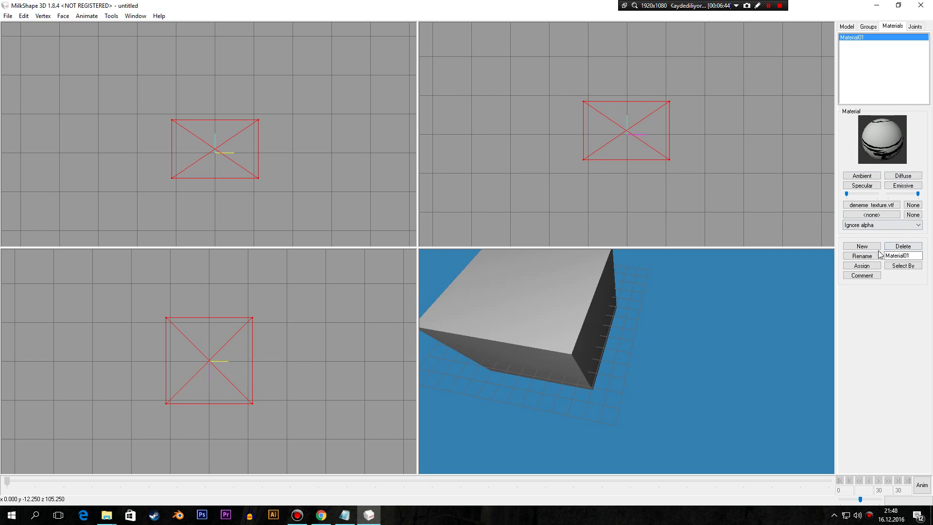
Step: Set the material's texture mode to Sphere map, reassign it to the box and check the model in 3D
click(867, 225)
click(861, 240)
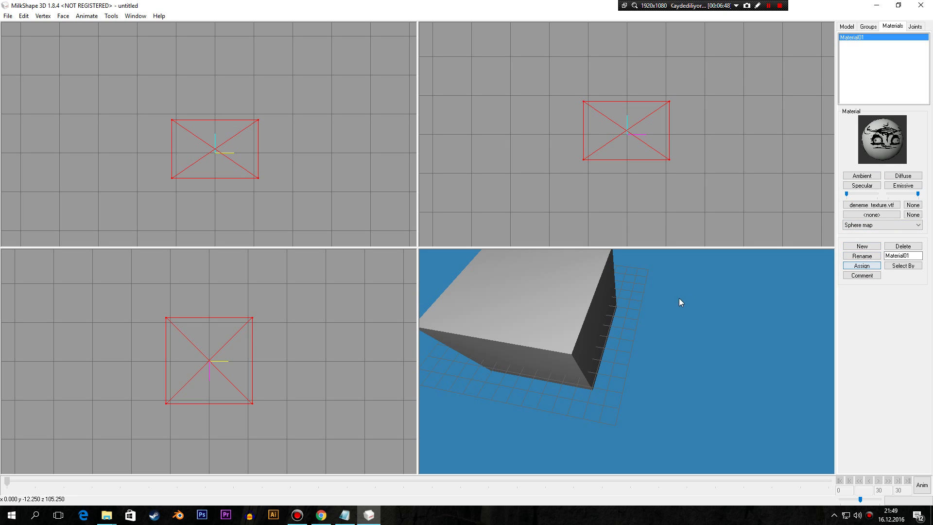
drag(646, 357, 703, 351)
drag(696, 331, 484, 337)
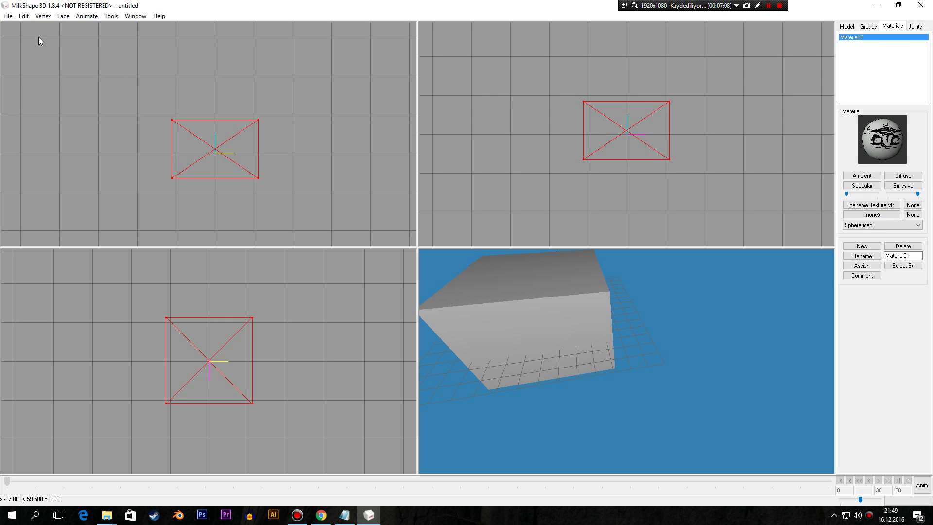
Step: Export the box as a Half-Life SMD reference file named deneme in the desktop's compile folder
click(8, 16)
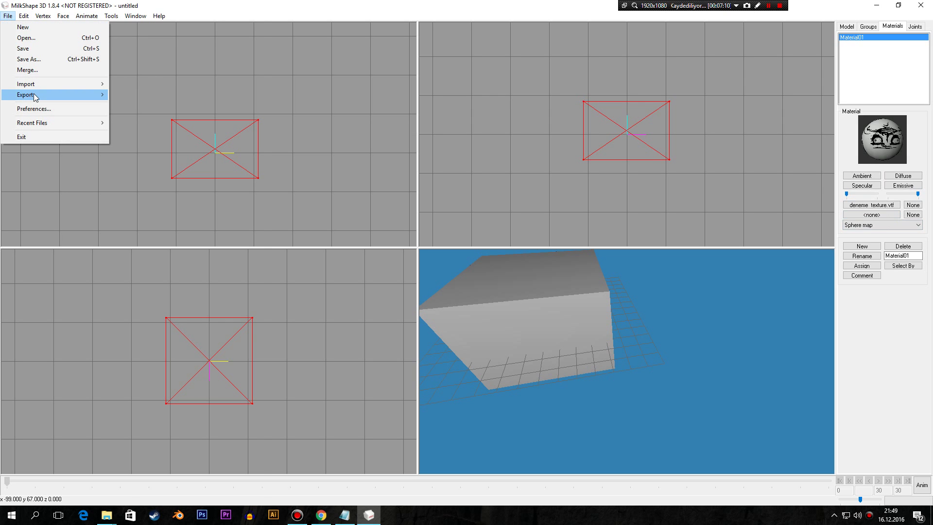
mouse_move(44, 95)
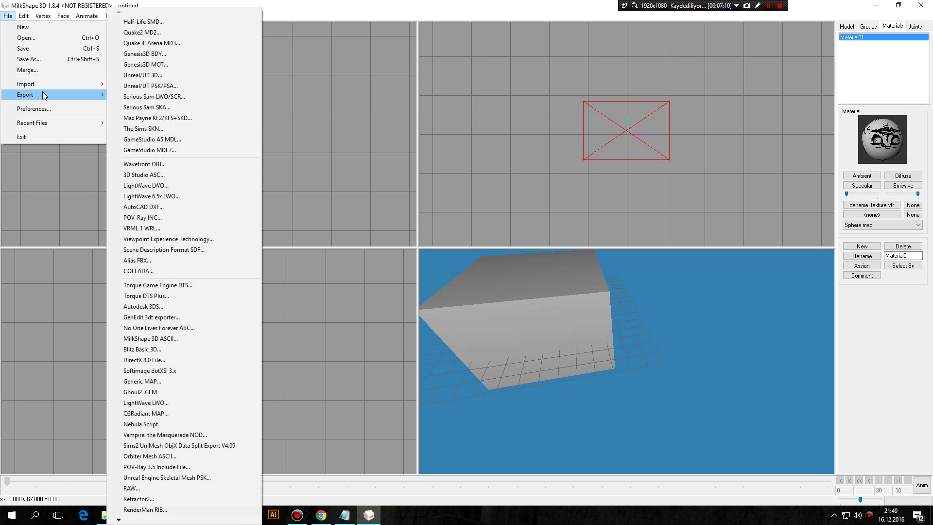
click(156, 28)
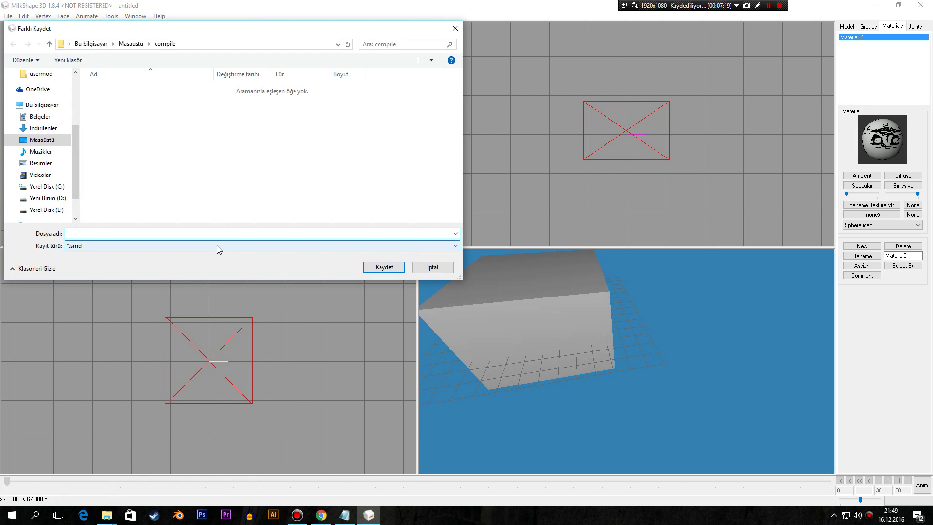
text(deneme)
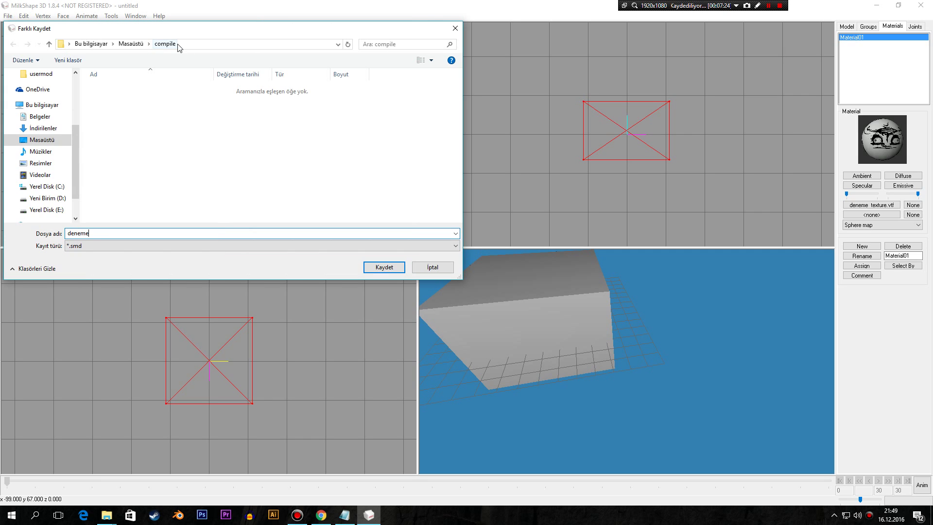
click(397, 273)
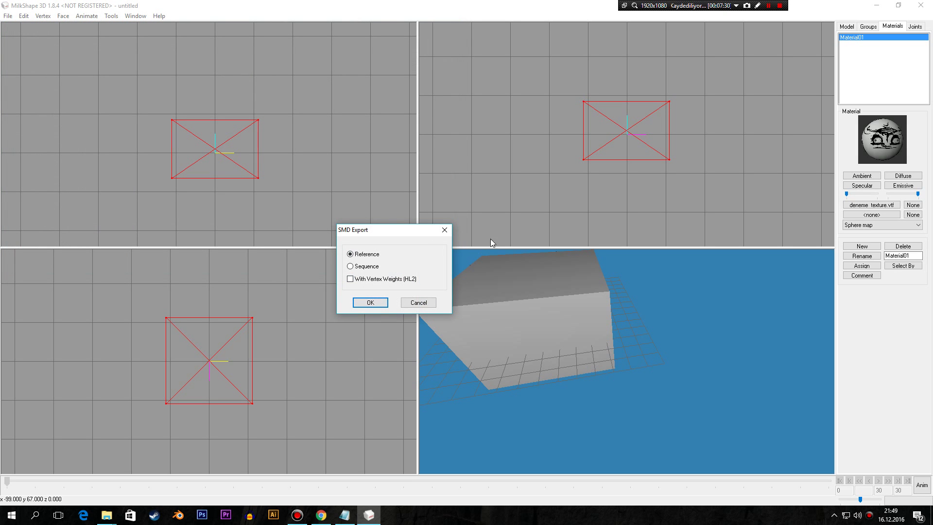
click(381, 304)
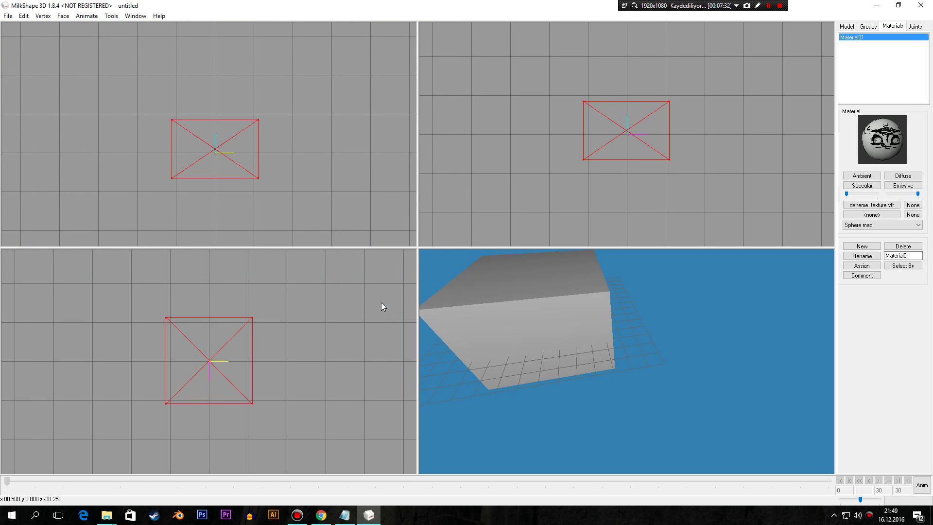
Step: Export the box as a second reference SMD named deneme_collision in the compile folder and close MilkShape 3D without saving the model
click(6, 18)
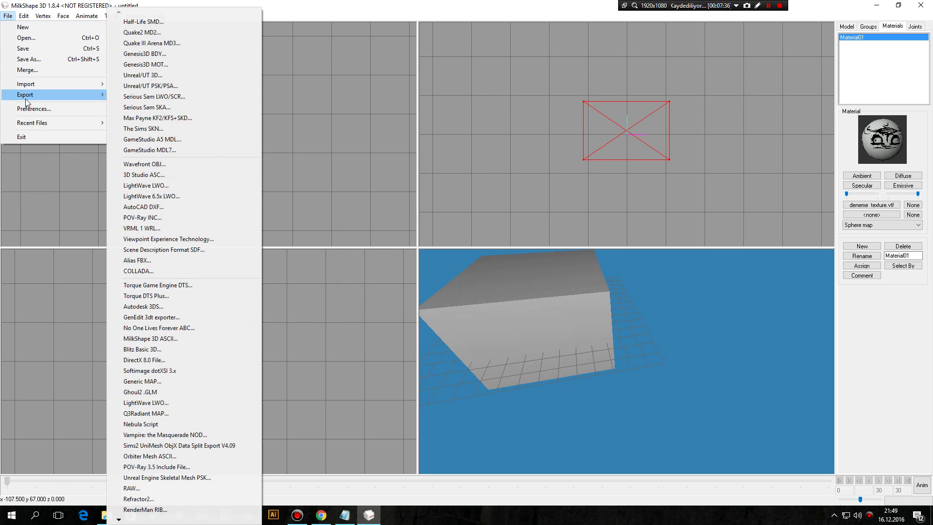
click(143, 22)
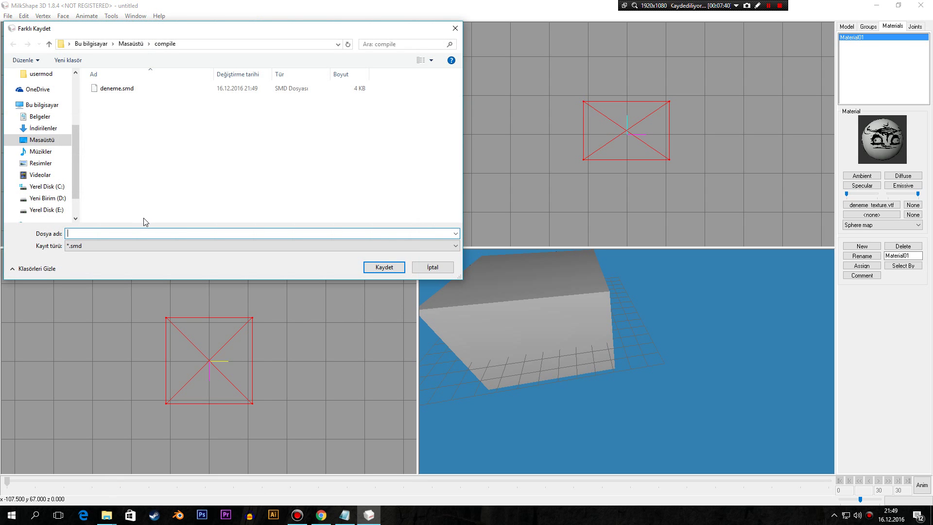
text(deneme)
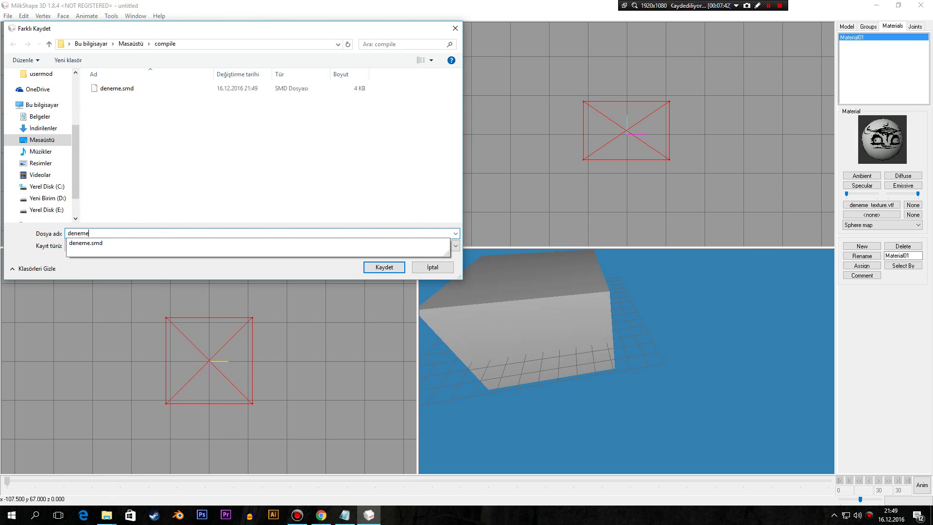
text(_colli)
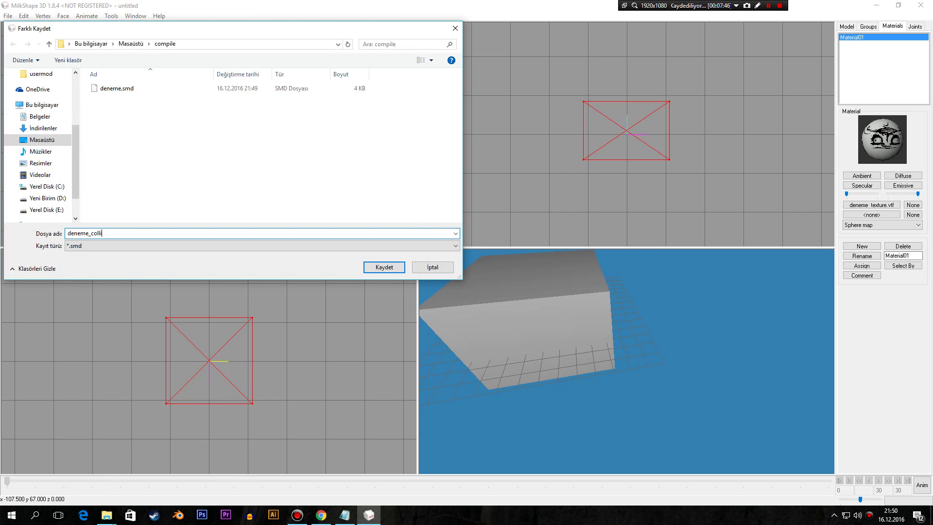
text(sion)
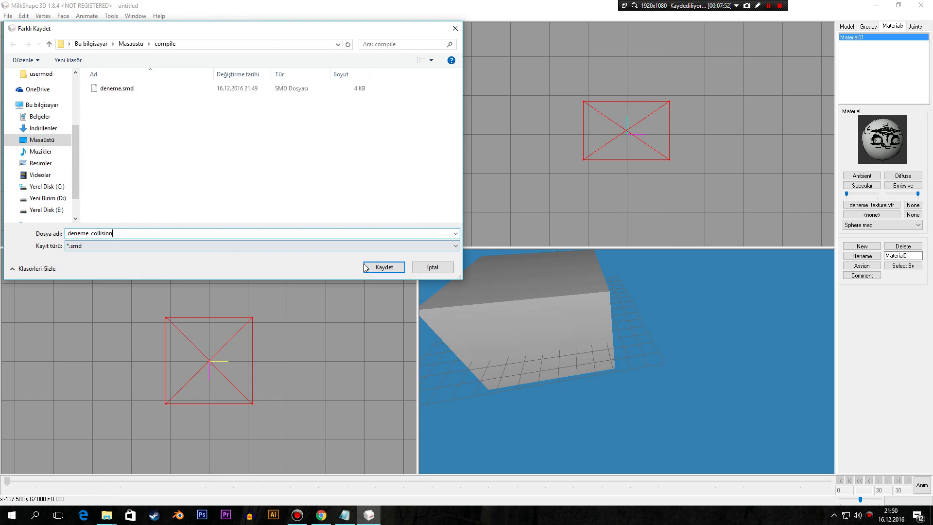
click(156, 232)
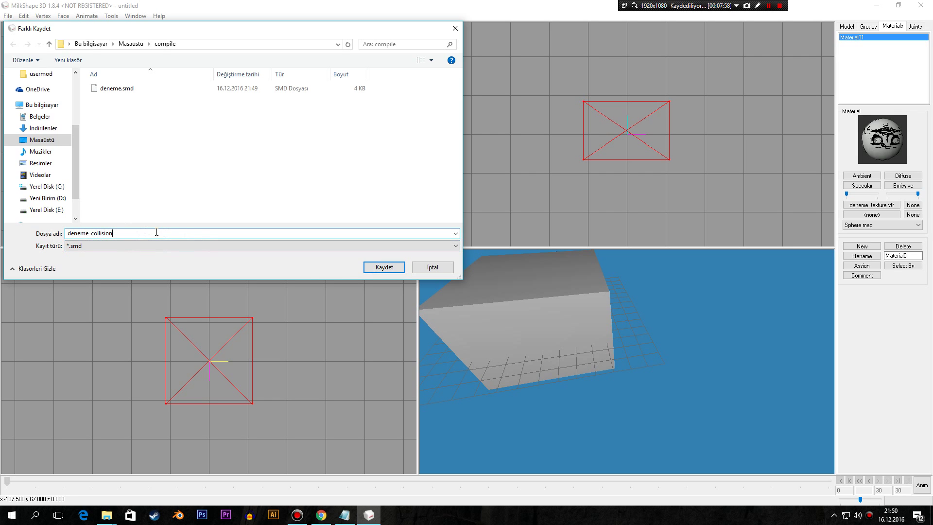
click(382, 266)
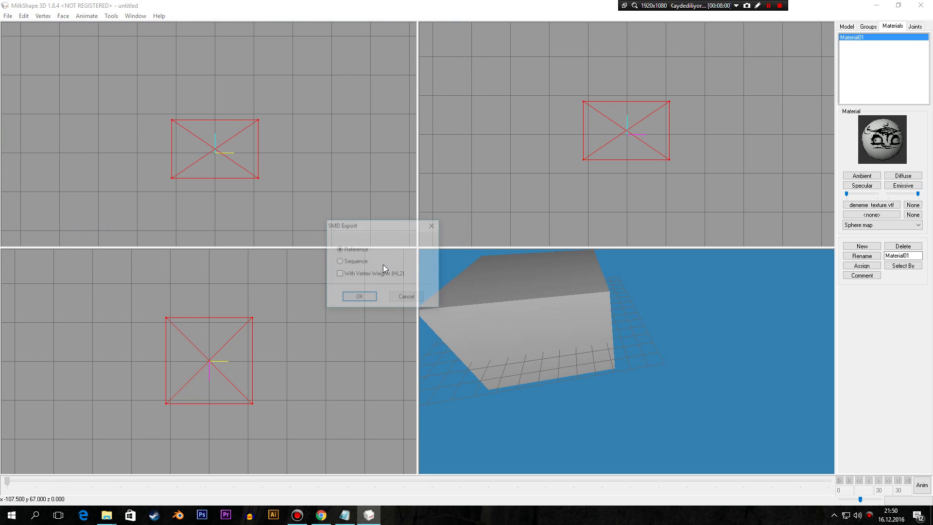
click(364, 300)
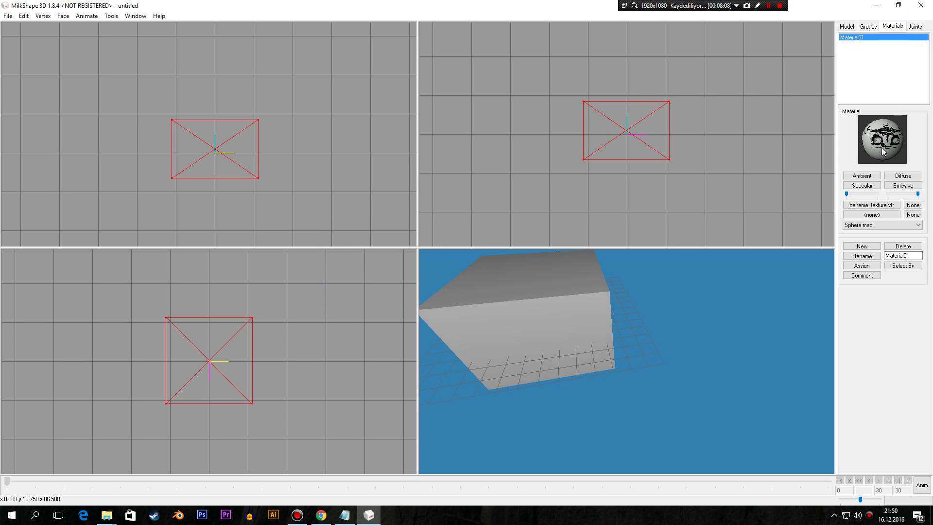
click(922, 4)
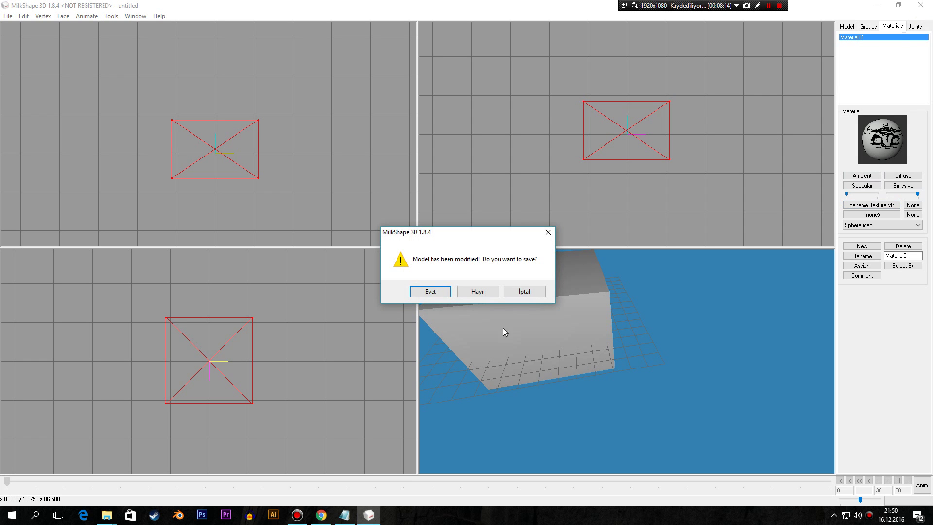
click(475, 293)
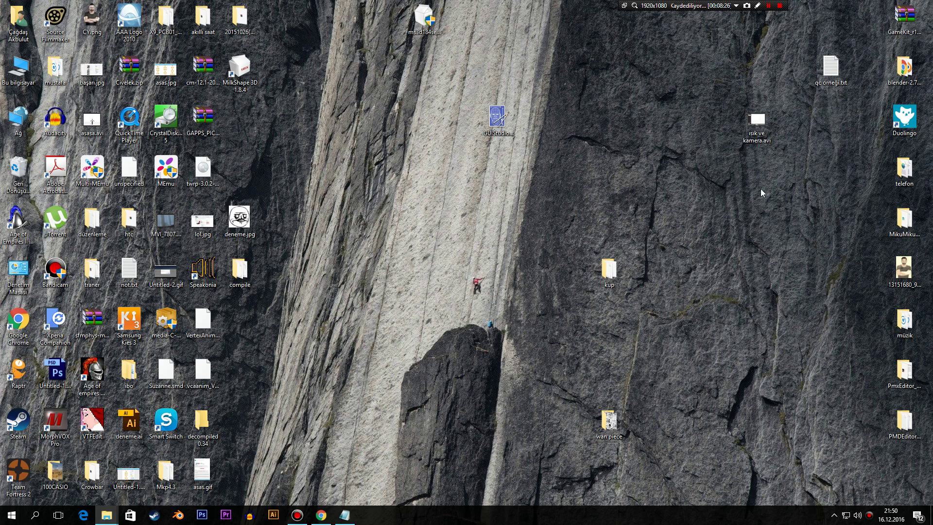
Step: Open the sample file qc örneği.txt from the desktop, move its window aside and bring up the Windows search
double_click(832, 73)
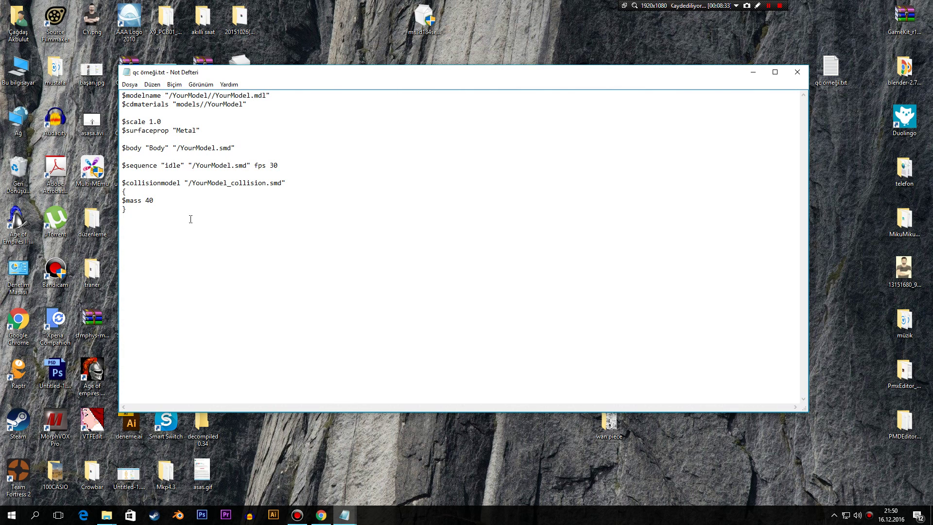
drag(307, 73, 470, 46)
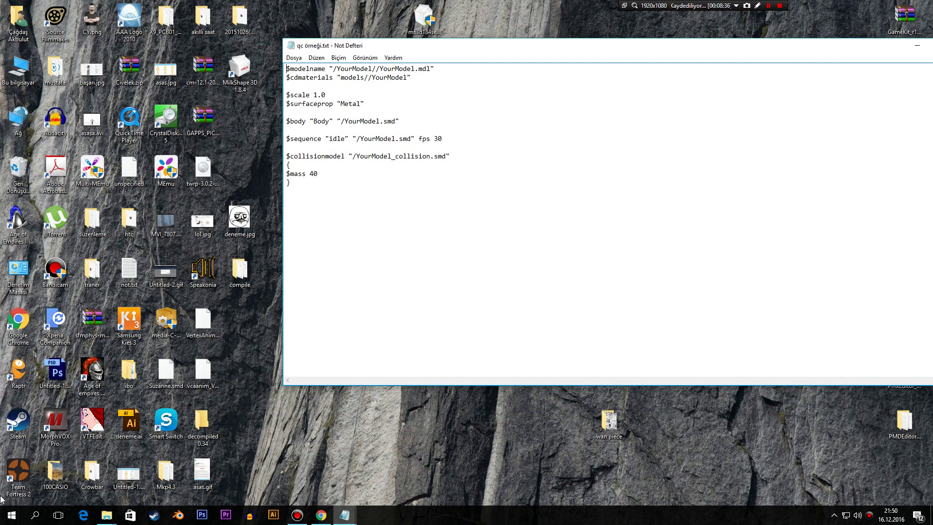
click(35, 516)
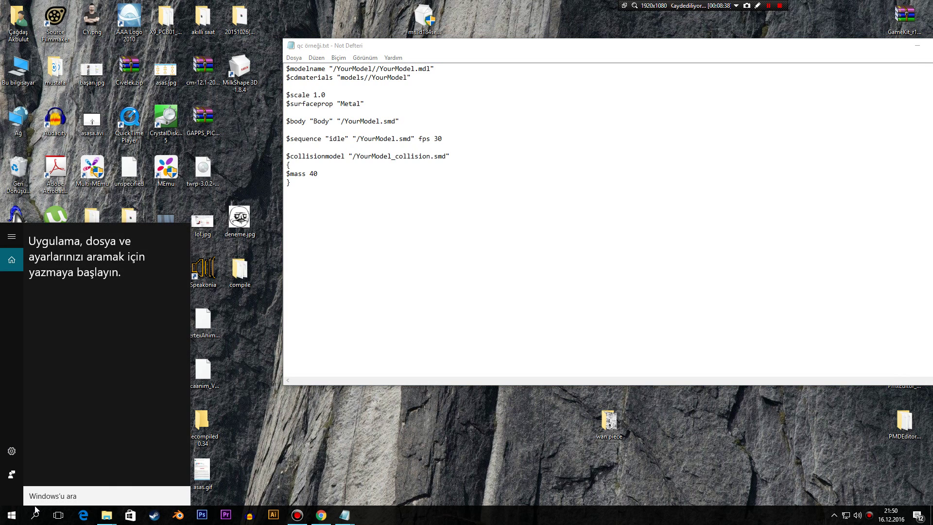
text(yen)
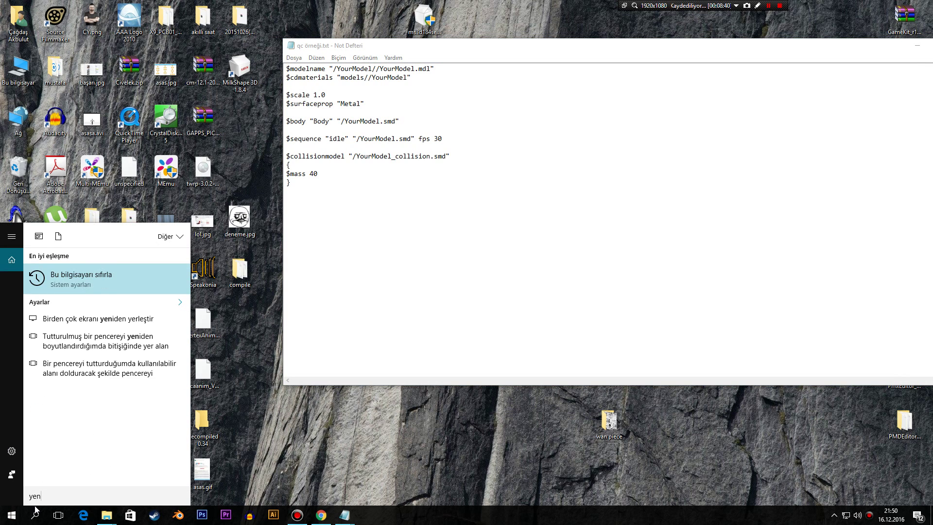
text(id)
key(BackSpace)
key(BackSpace)
key(BackSpace)
key(BackSpace)
key(BackSpace)
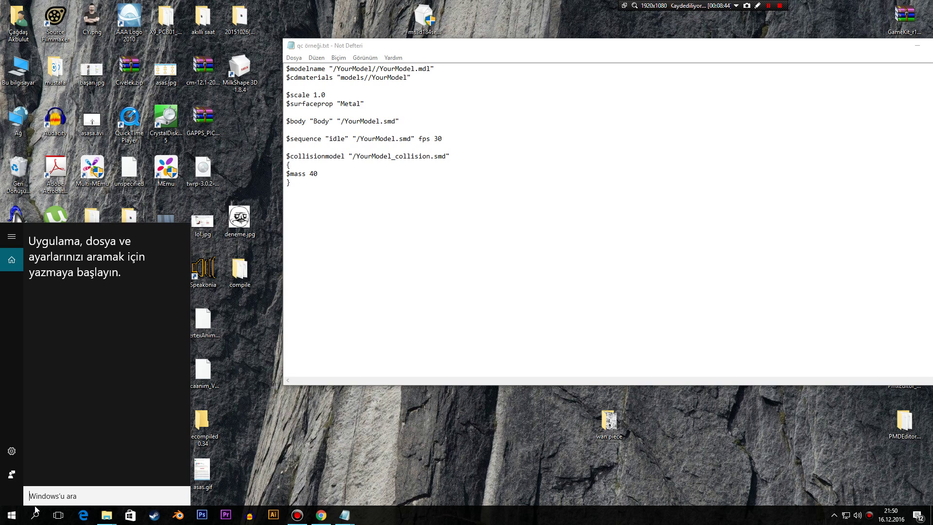
Step: Search Windows for "not", open a blank Notepad (Not Defteri) document and move its window below the sample's title bar
text(not)
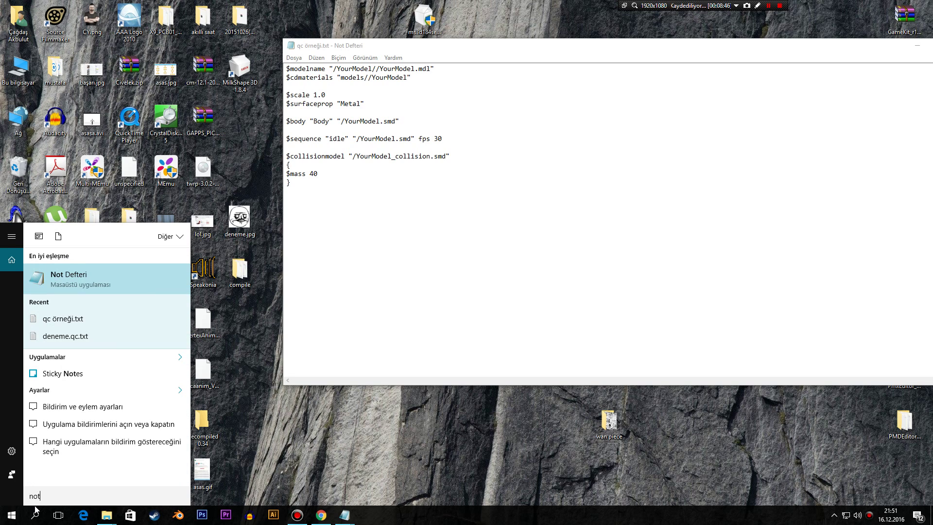
click(88, 272)
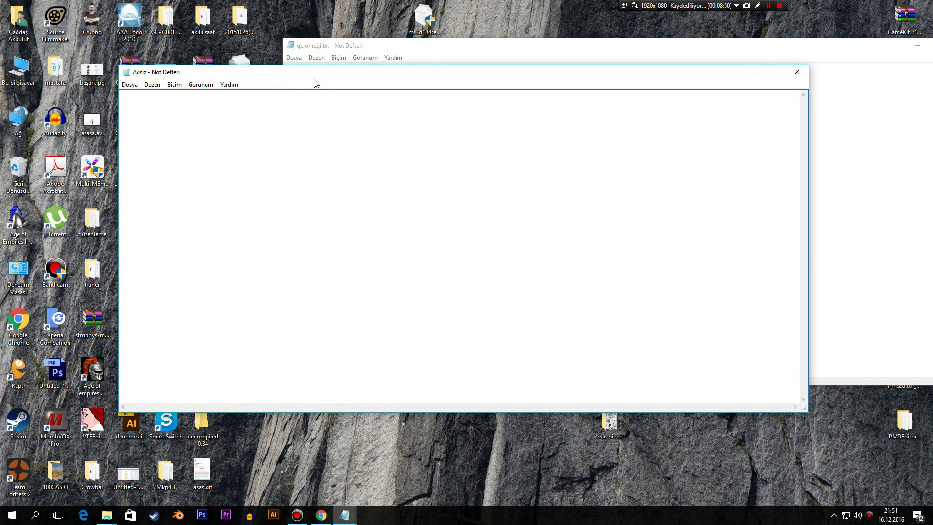
drag(317, 77, 462, 101)
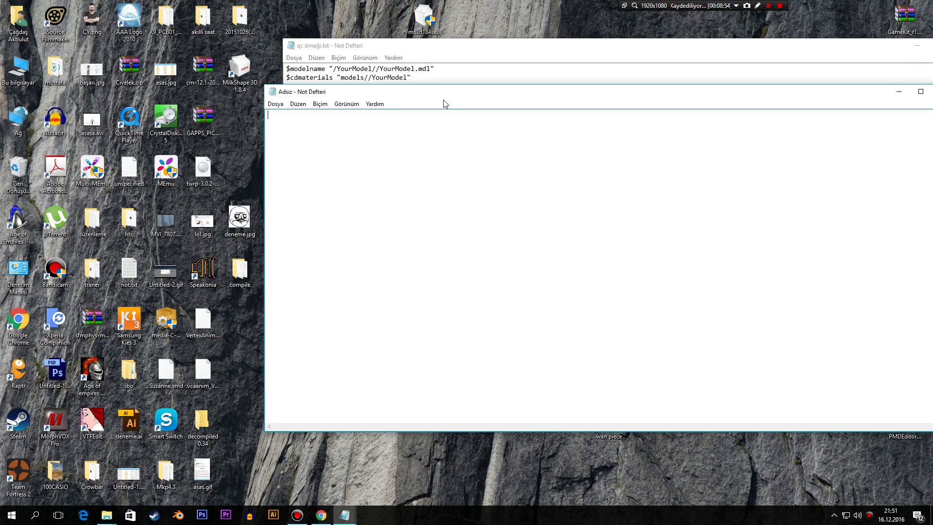
Step: Copy the entire QC template text from qc örneği.txt and paste it into the blank Notepad document
click(462, 49)
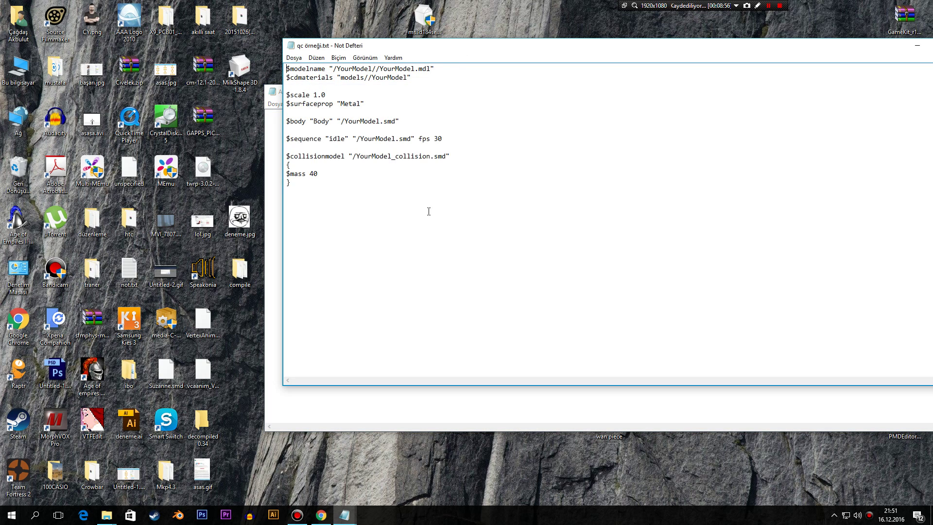
drag(428, 211, 262, 79)
key(ctrl+c)
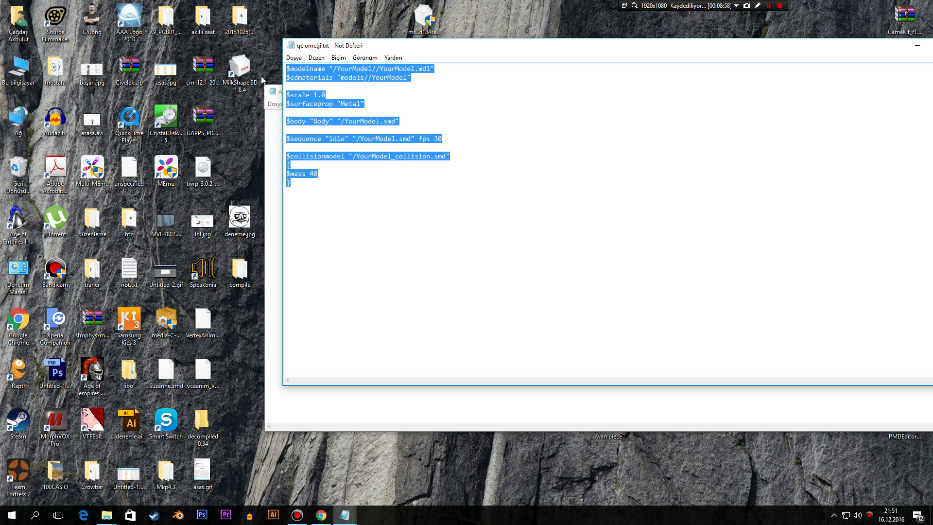
click(275, 96)
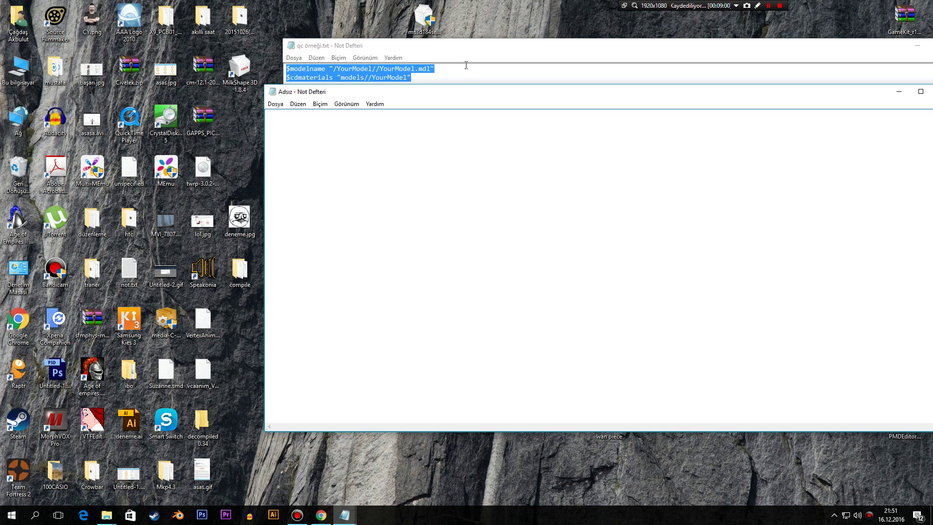
click(483, 58)
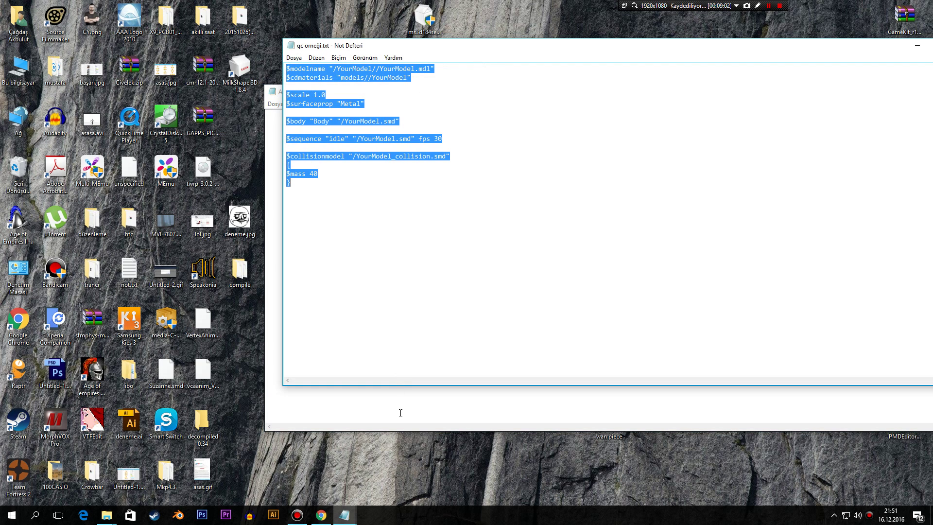
click(275, 103)
mouse_move(298, 103)
click(383, 94)
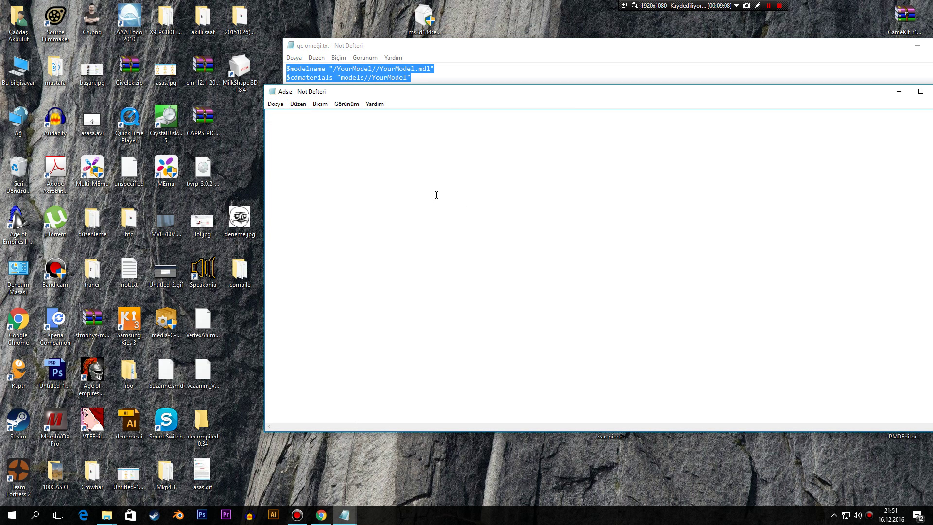
key(ctrl+v)
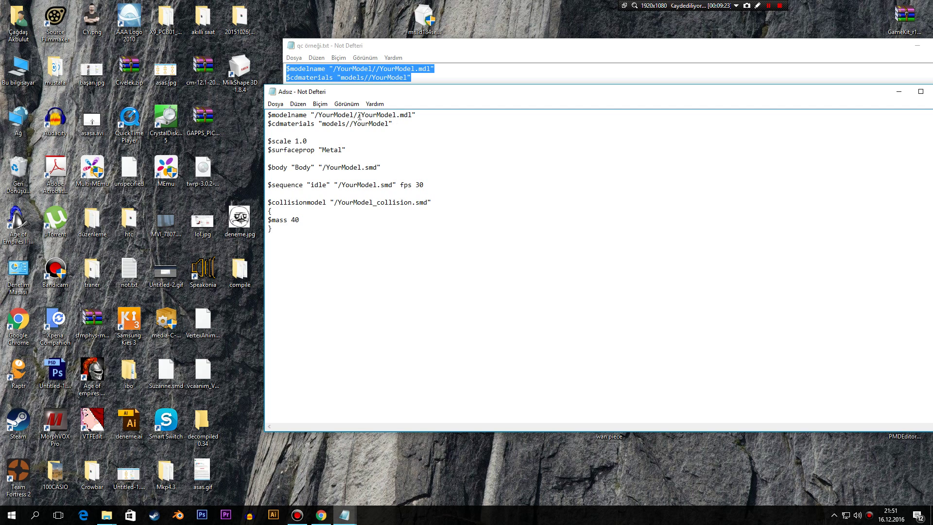
Step: Replace every occurrence of "/YourModel" with "deneme" in the pasted QC script and close the replace dialog
drag(357, 116, 397, 118)
key(ctrl+c)
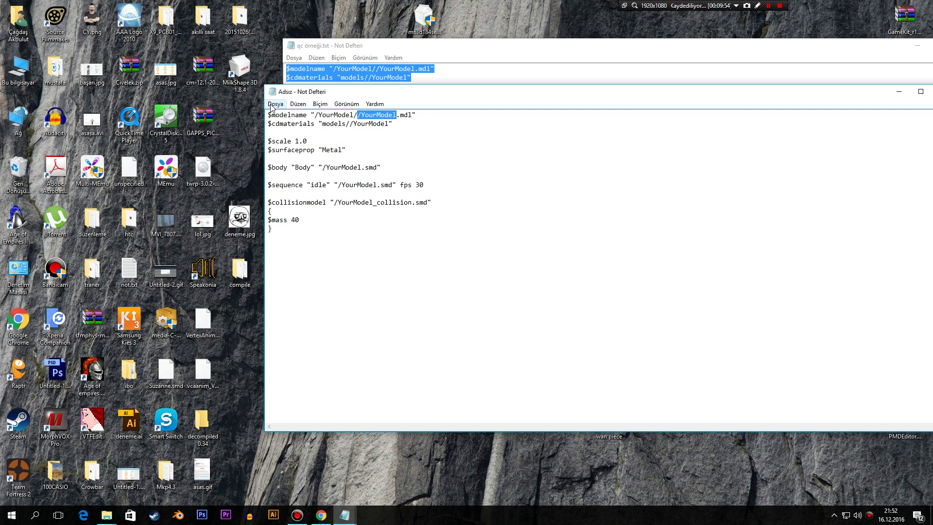
click(276, 106)
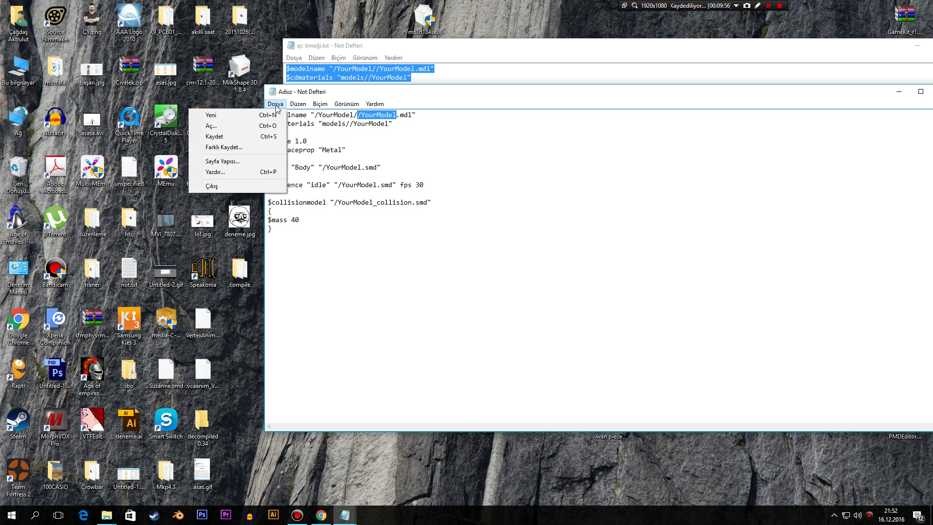
mouse_move(374, 104)
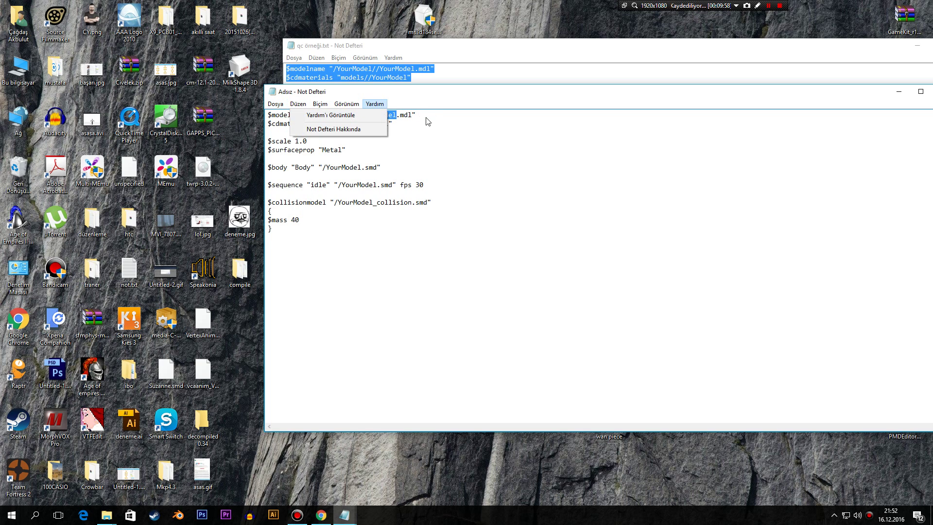
click(434, 94)
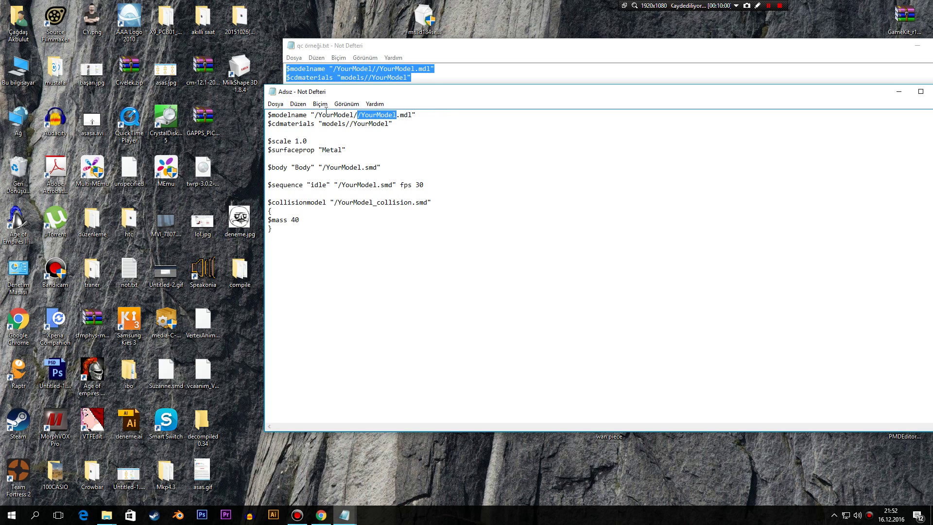
click(298, 104)
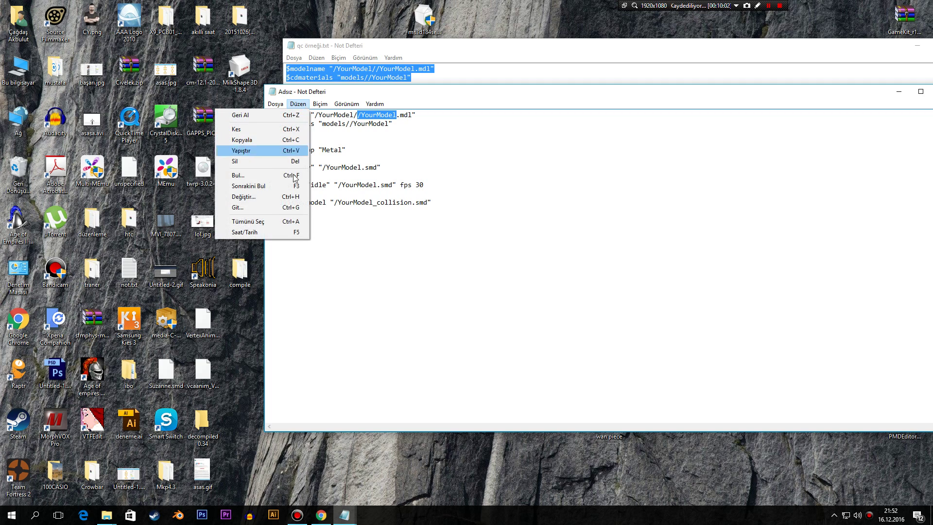
click(289, 197)
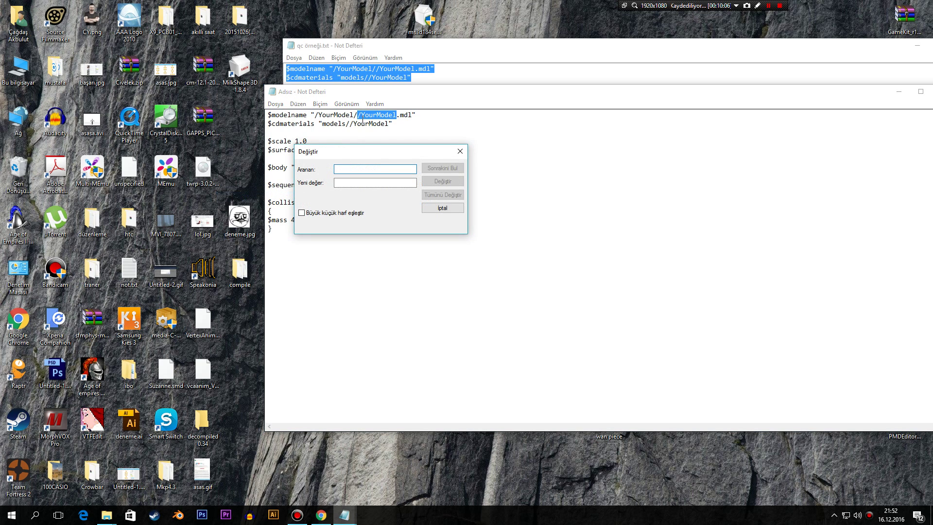
key(ctrl+v)
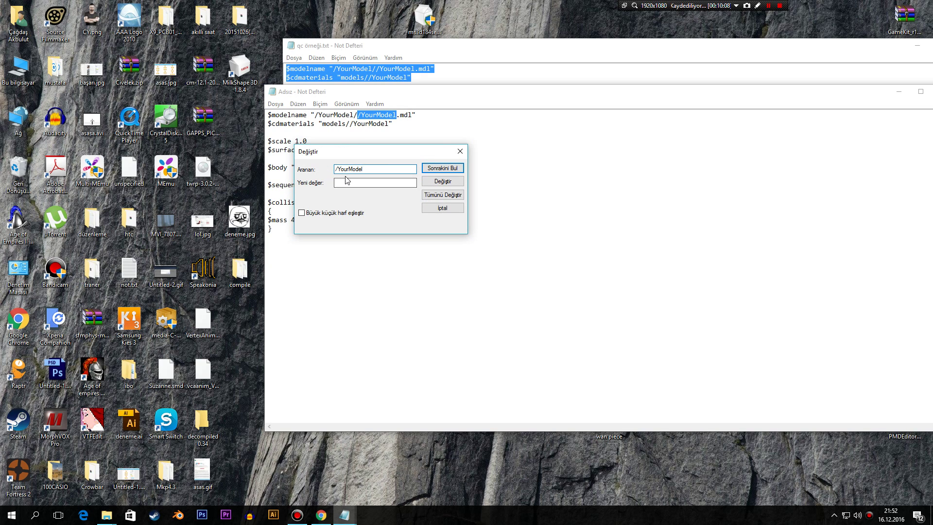
click(342, 183)
click(437, 196)
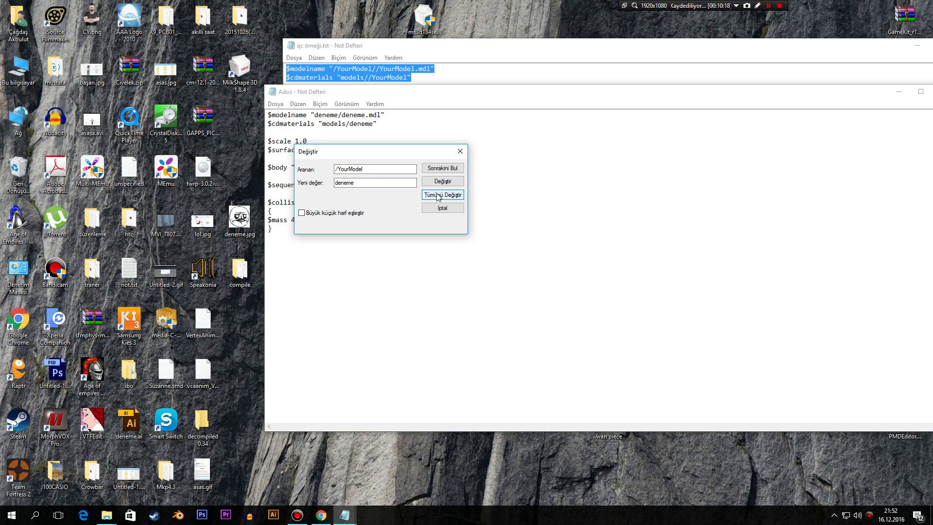
click(459, 151)
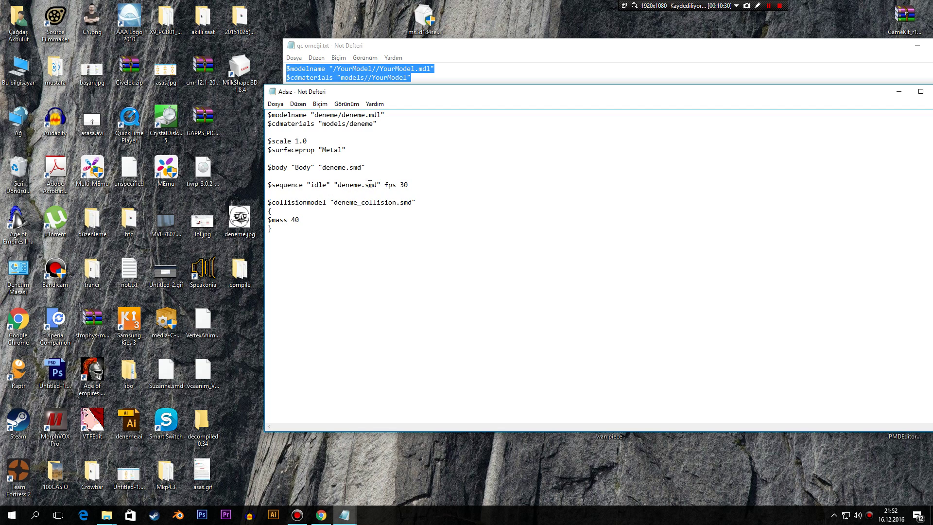
Step: Save the script as deneme.qc in the desktop's compile folder, using the all-files type (Tüm Dosyalar)
click(276, 104)
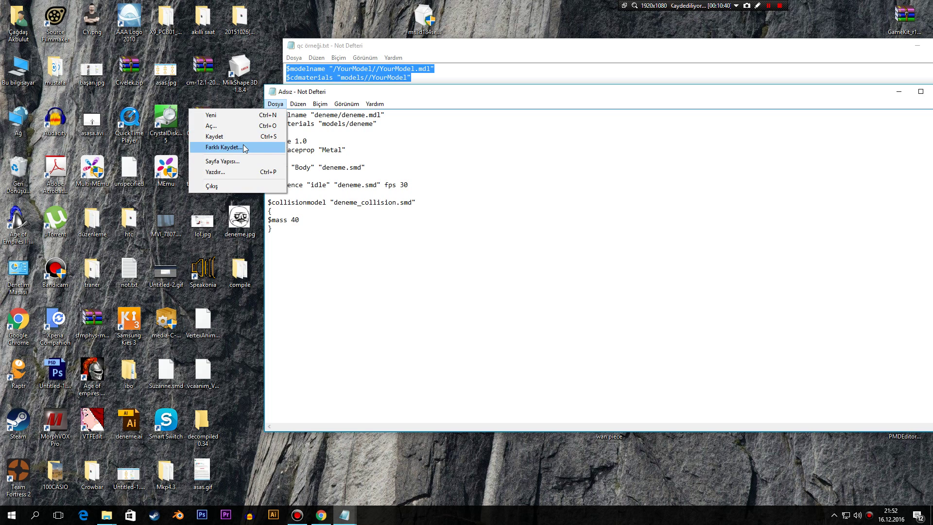
click(243, 147)
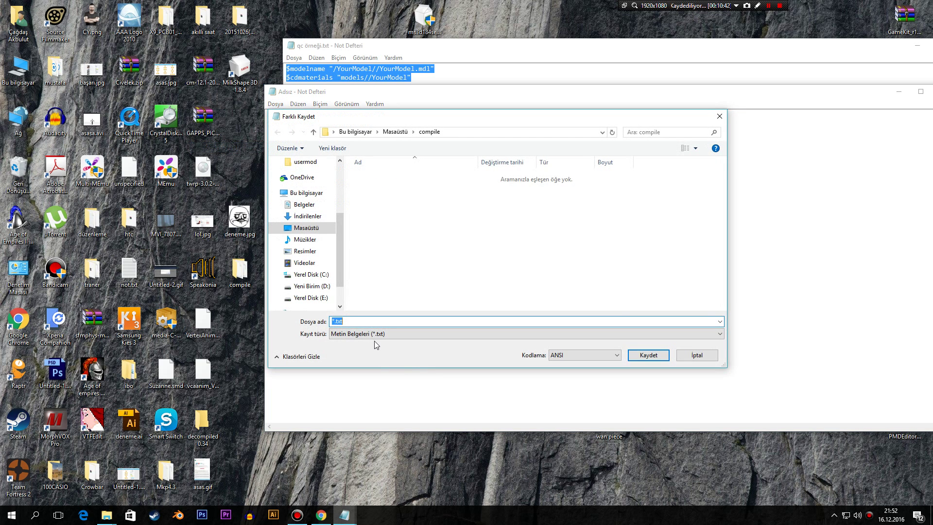
text(deneme)
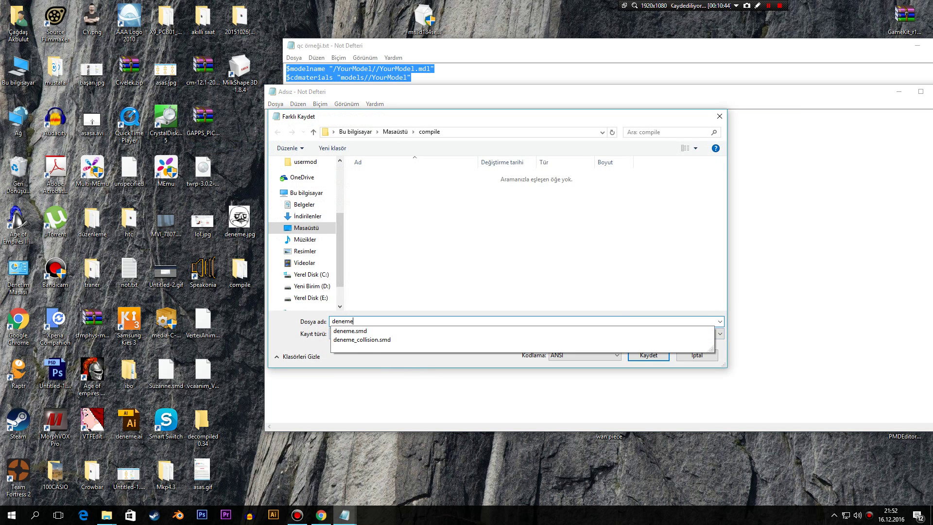
text(.qc)
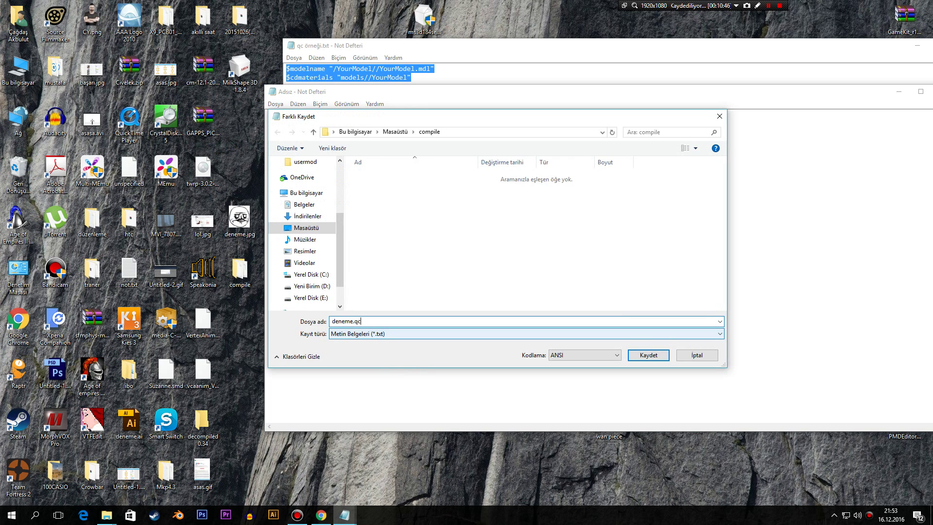
click(486, 334)
click(461, 350)
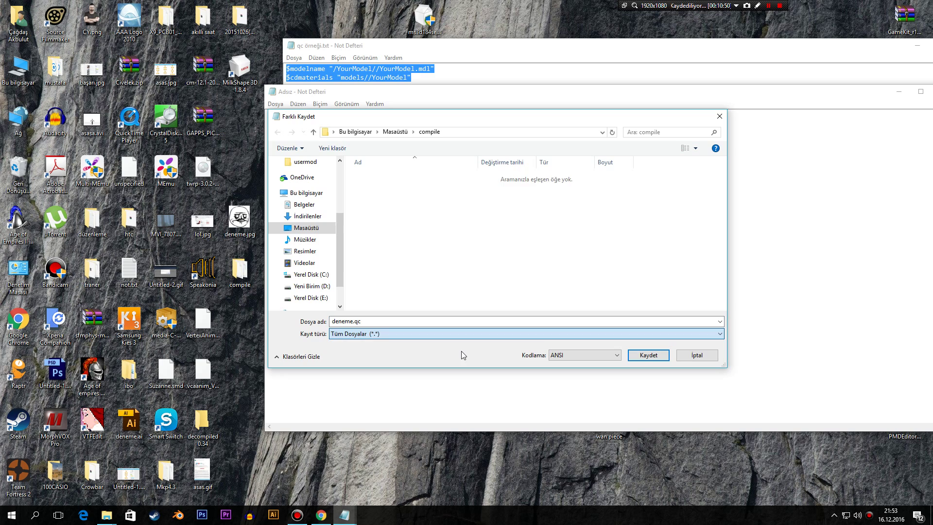
click(450, 320)
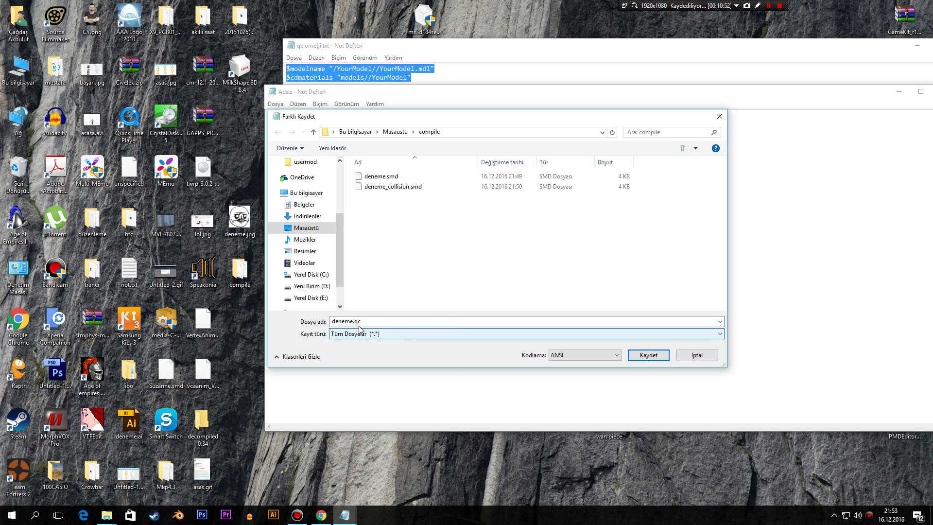
click(648, 355)
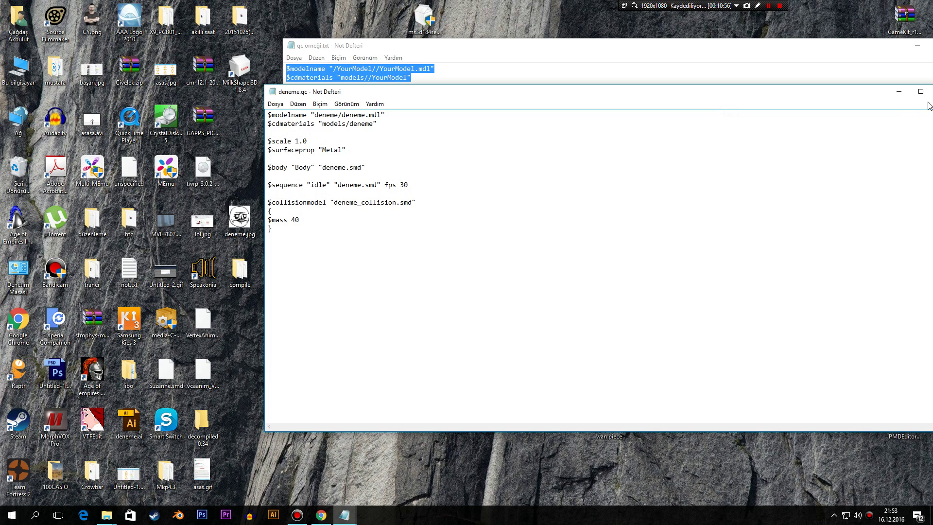
Step: Check the files in the desktop's compile folder, then close the folder and both Notepad documents
double_click(248, 287)
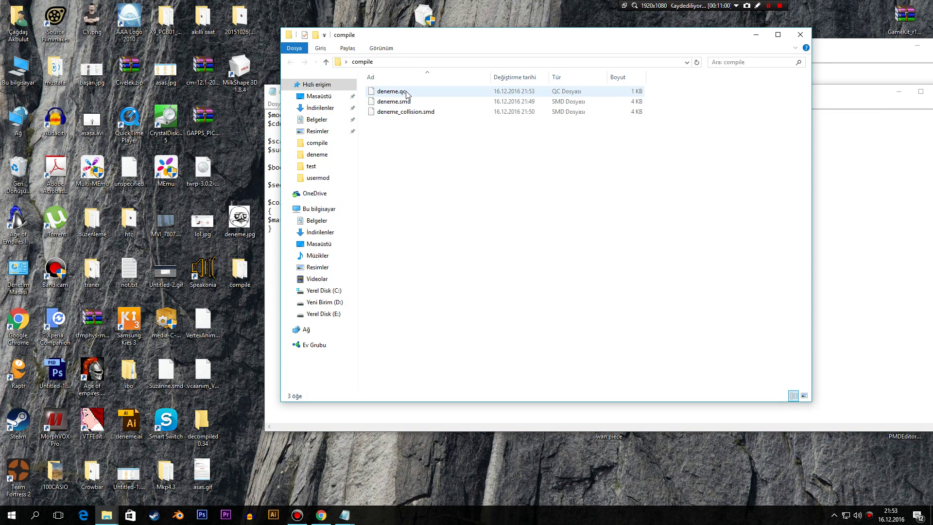
click(800, 35)
drag(774, 95, 685, 95)
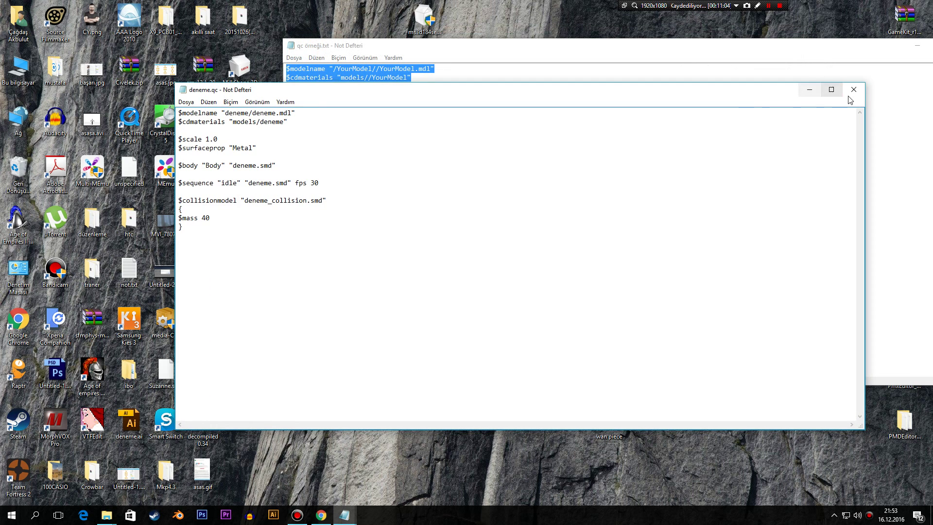
click(851, 92)
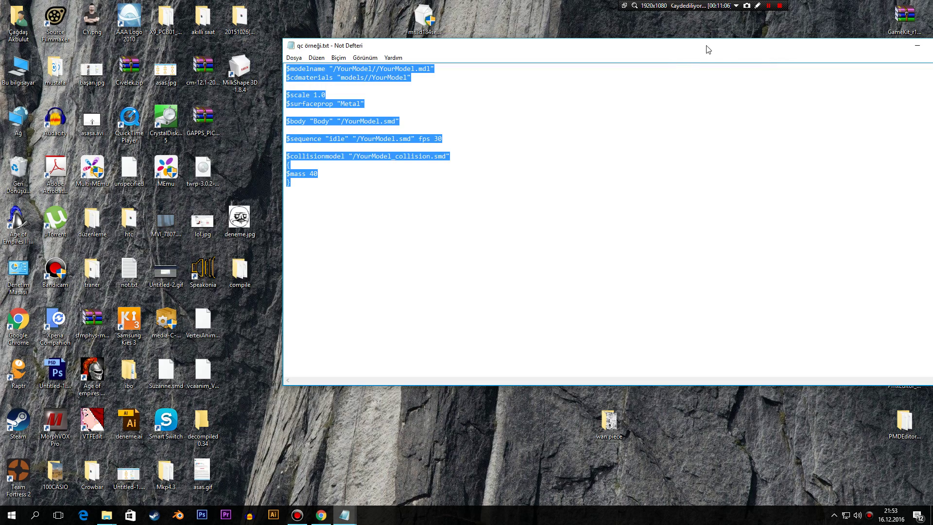
drag(709, 46, 555, 67)
click(809, 65)
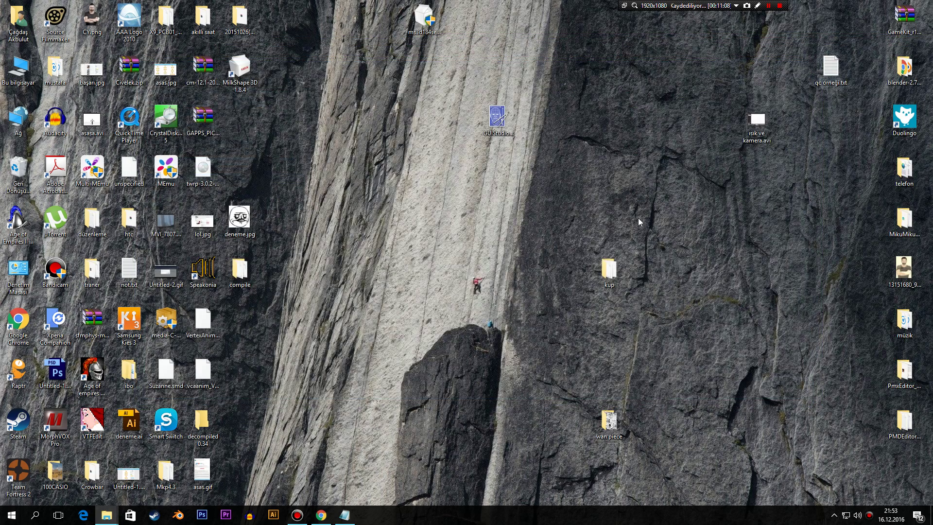
Step: Launch GUIStudioMDL from the desktop and dismiss its startup warning
click(491, 119)
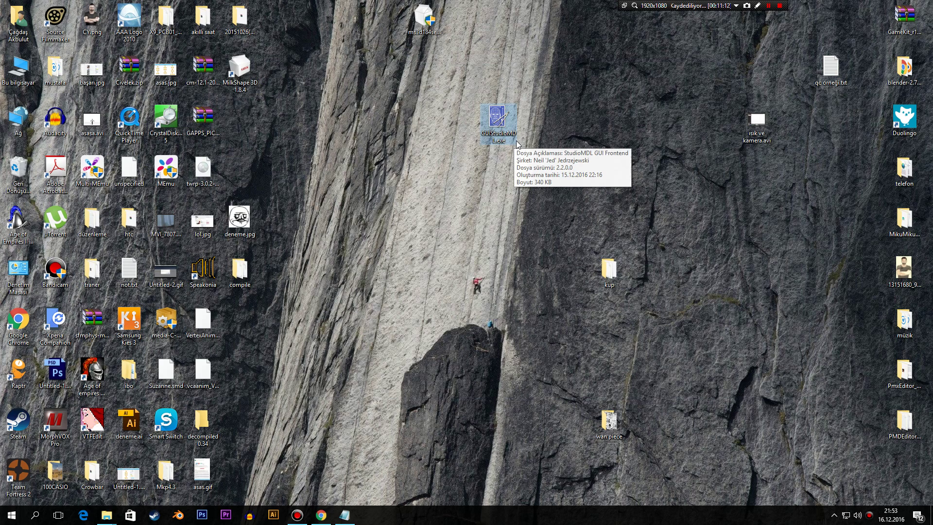
double_click(504, 135)
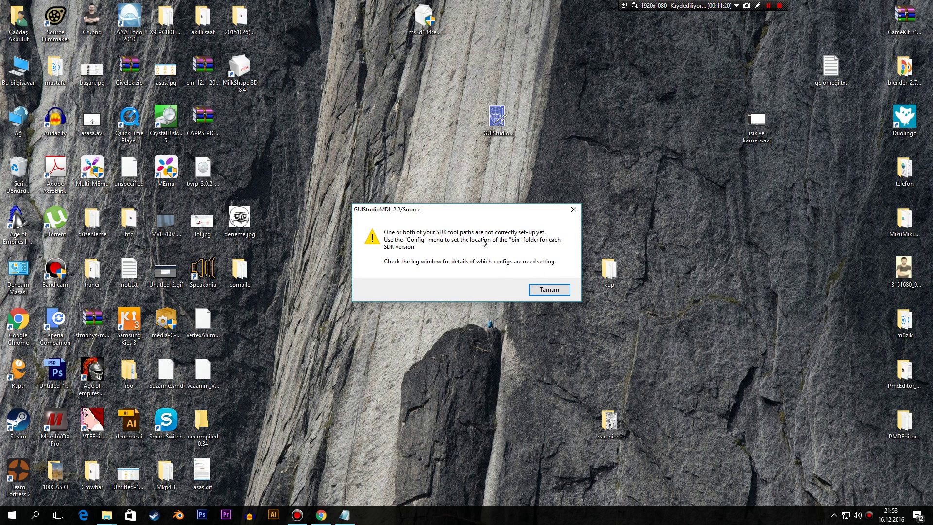
click(544, 290)
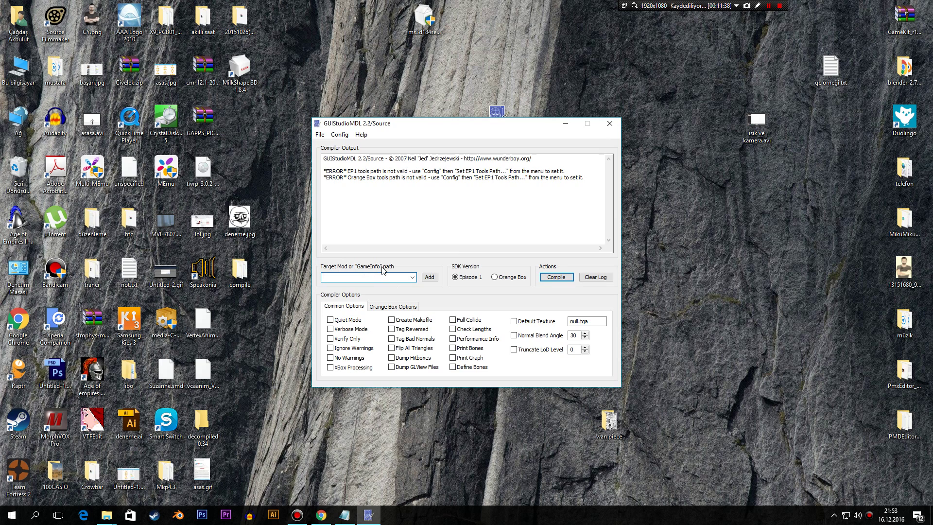
Step: Start adding a target mod GameInfo path and browse to Program Dosyaları (x86) on drive C:
click(430, 278)
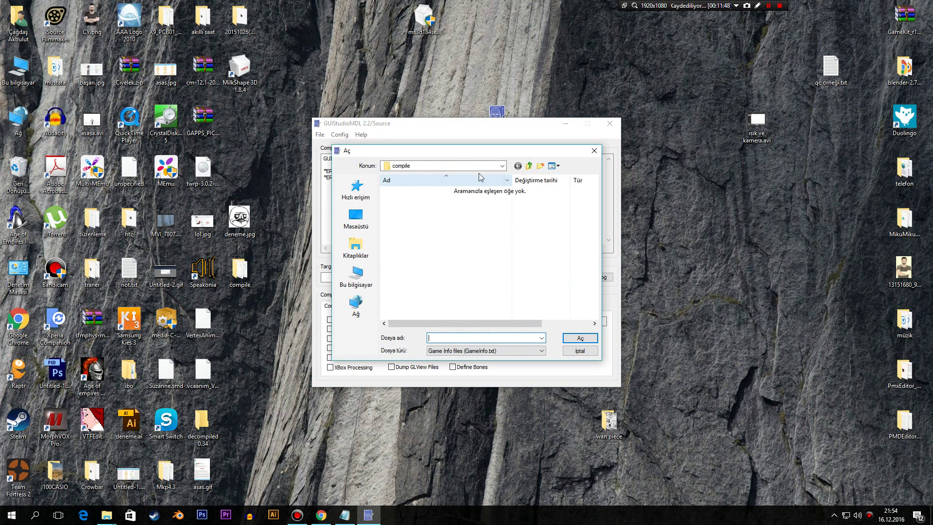
click(356, 219)
scroll(480, 273, down, 2)
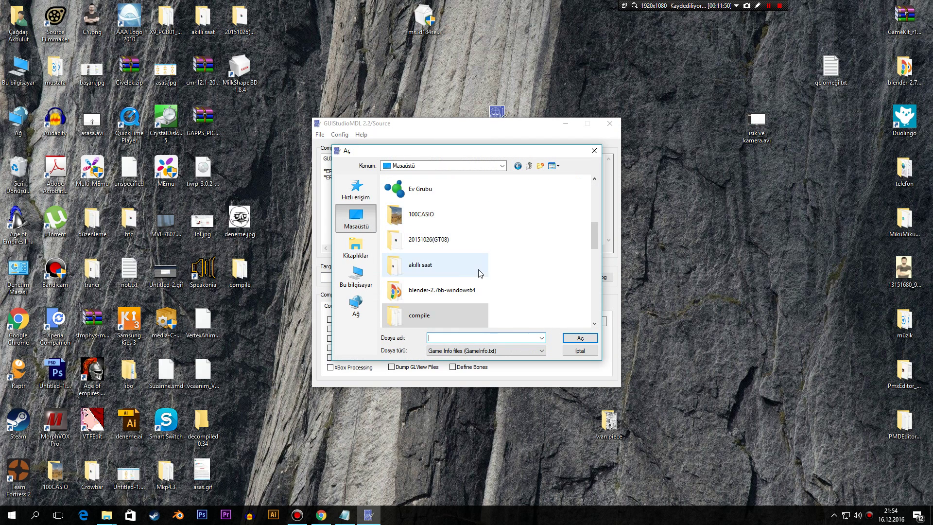
scroll(510, 289, up, 3)
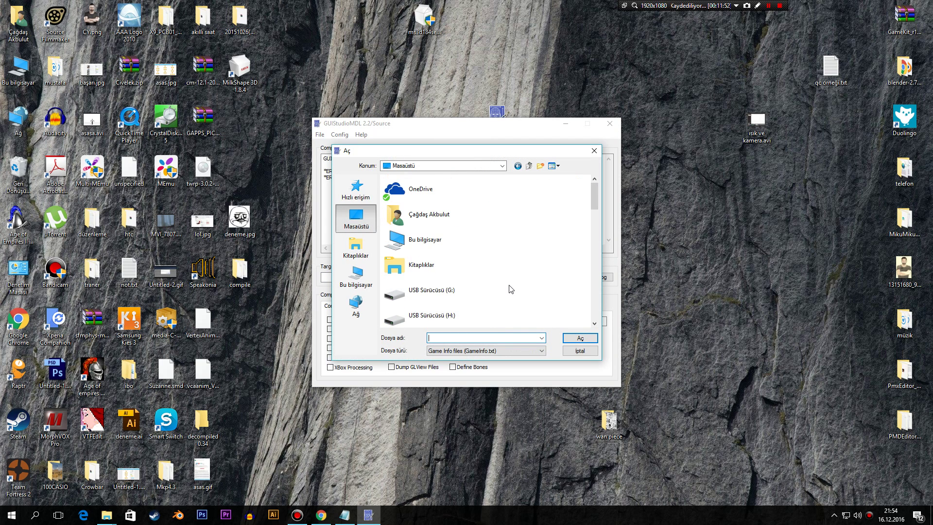
scroll(510, 289, down, 4)
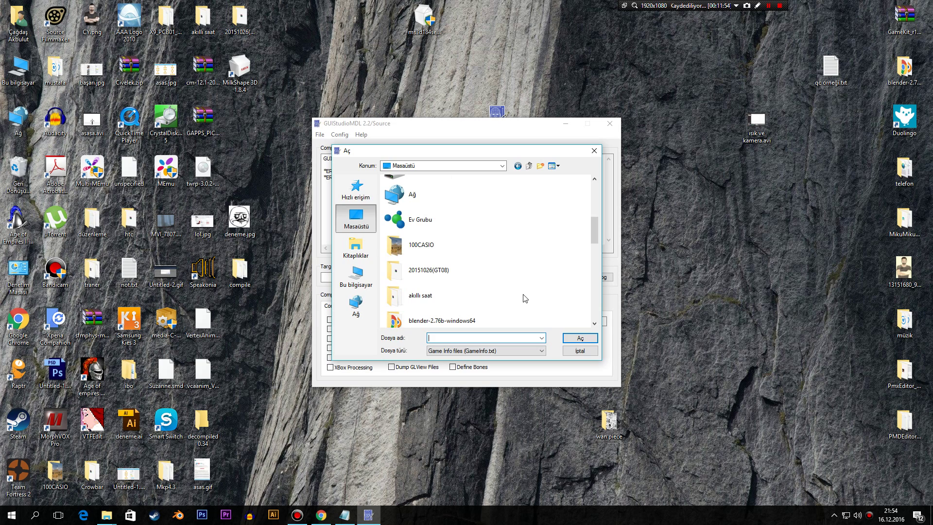
scroll(489, 285, down, 3)
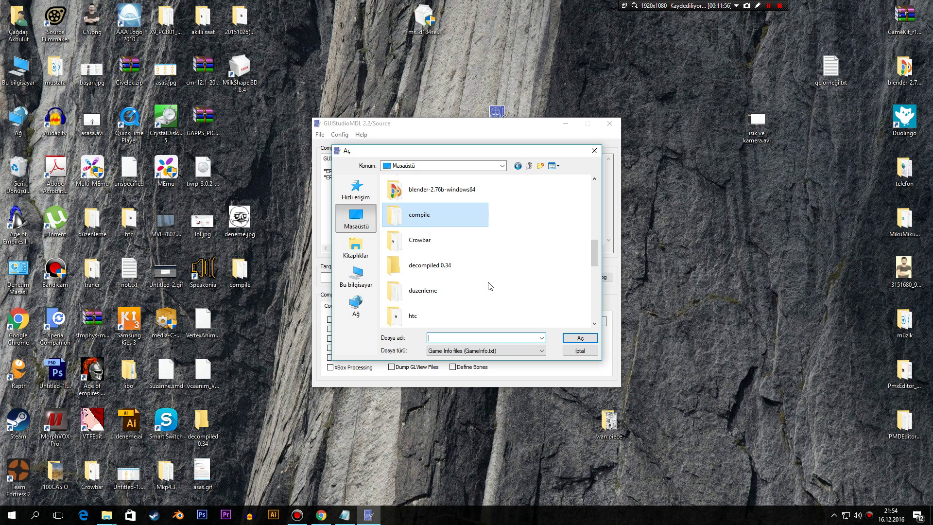
scroll(464, 296, up, 3)
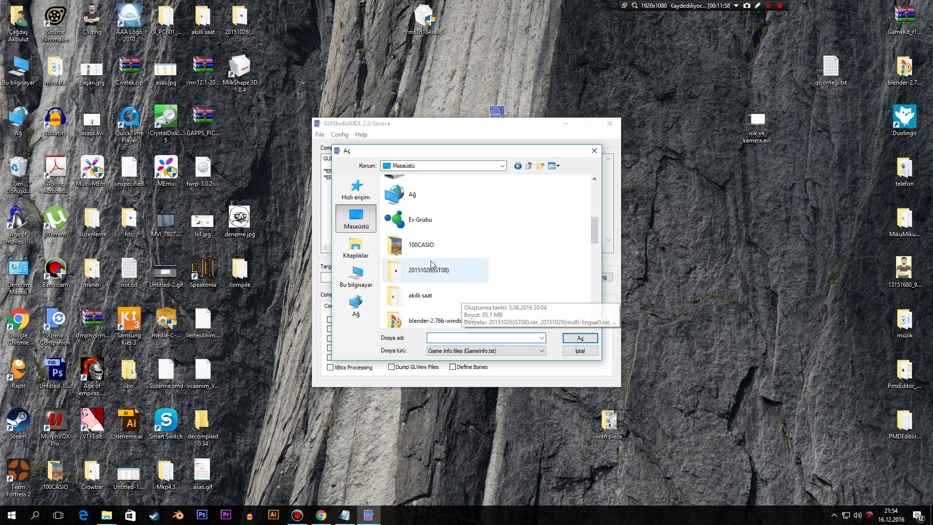
click(363, 278)
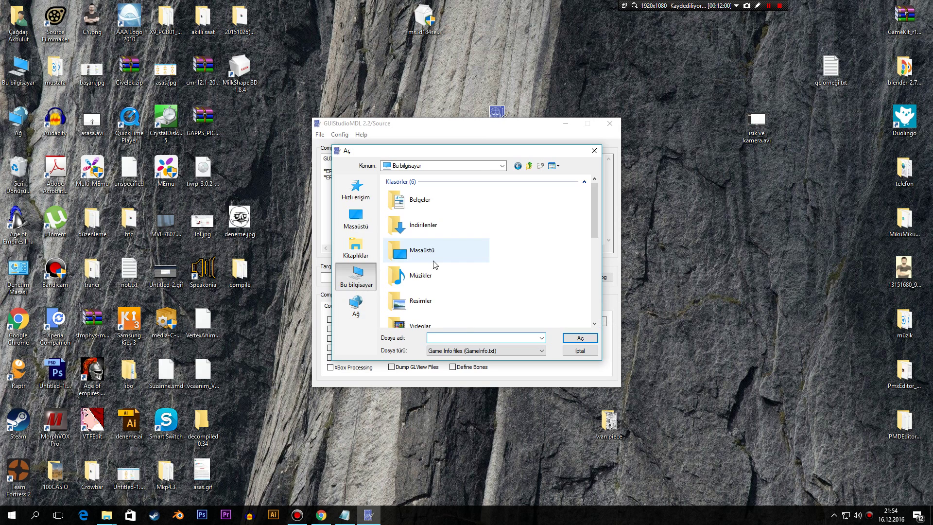
scroll(434, 269, down, 3)
double_click(448, 238)
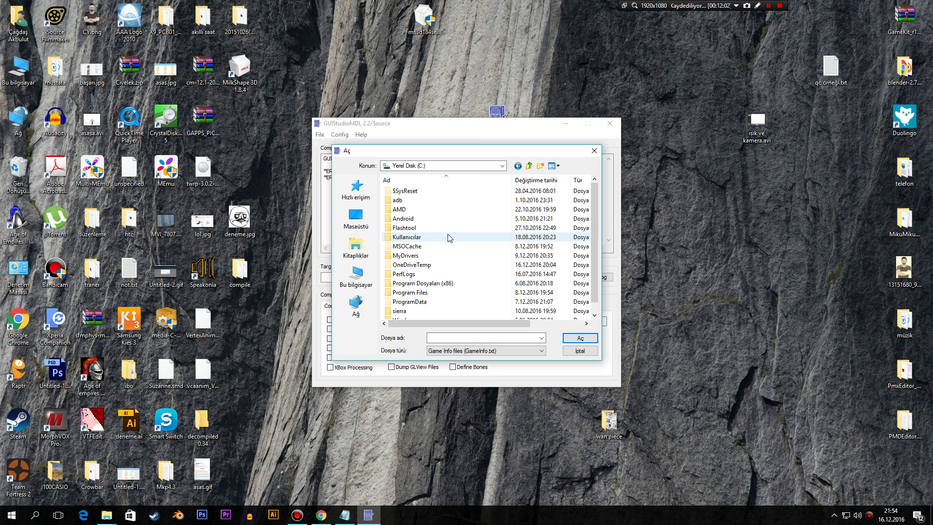
scroll(428, 276, down, 1)
double_click(433, 274)
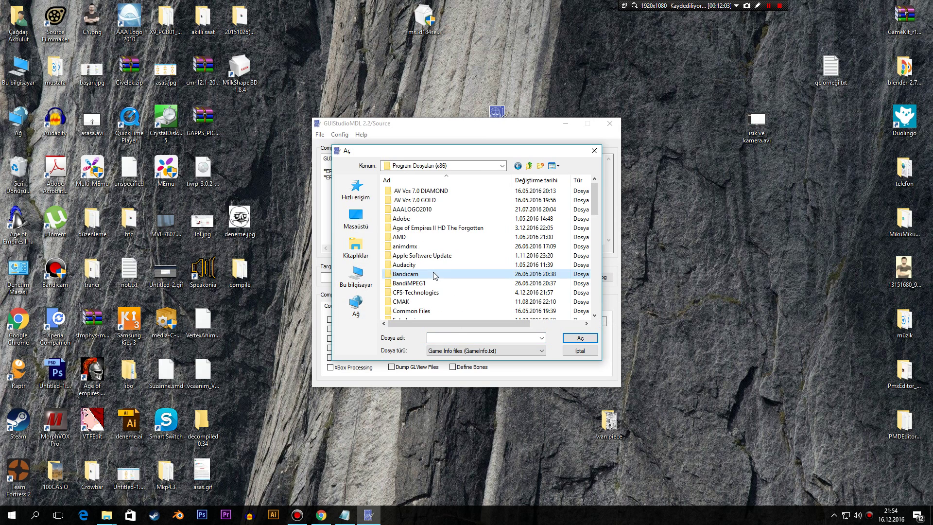
Step: Browse from Program Dosyaları (x86) to the Steam\steamapps\common\SourceFilmmaker folder in the file chooser
scroll(436, 277, down, 6)
scroll(437, 278, down, 6)
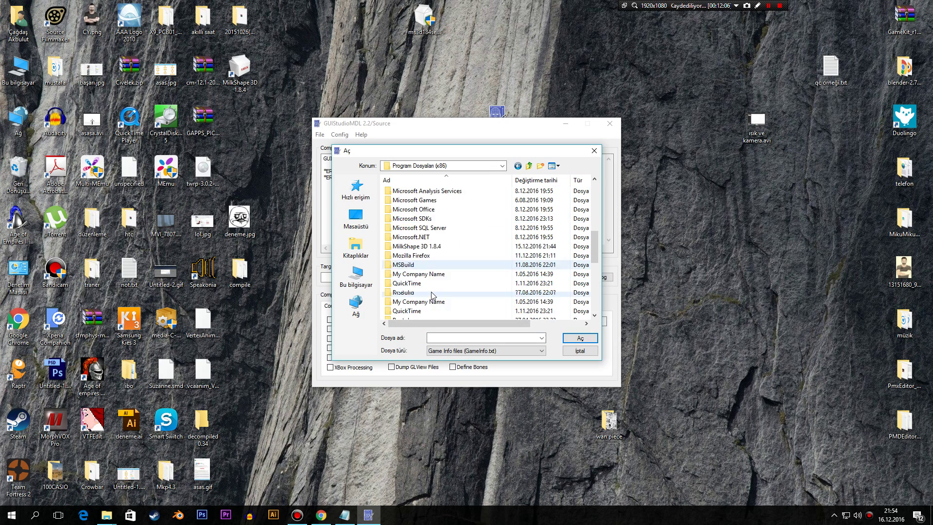
double_click(411, 293)
scroll(411, 296, down, 2)
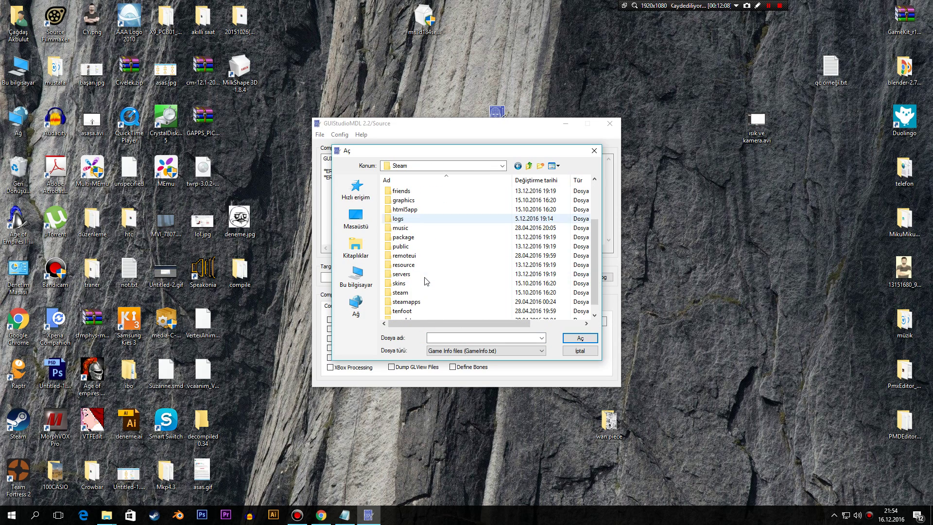
double_click(422, 301)
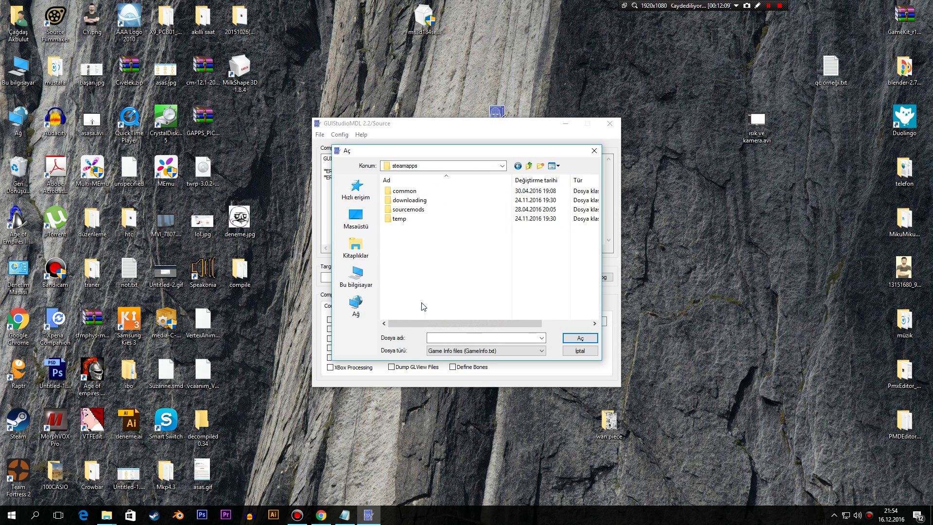
double_click(411, 191)
double_click(424, 192)
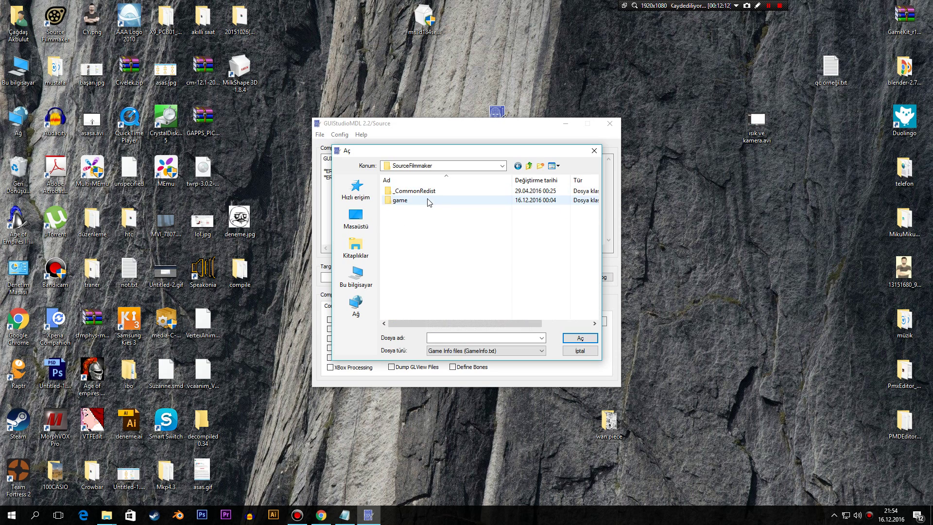
Step: Add gameinfo.txt from SourceFilmmaker's game\usermod folder as the target mod
double_click(426, 201)
scroll(481, 274, down, 2)
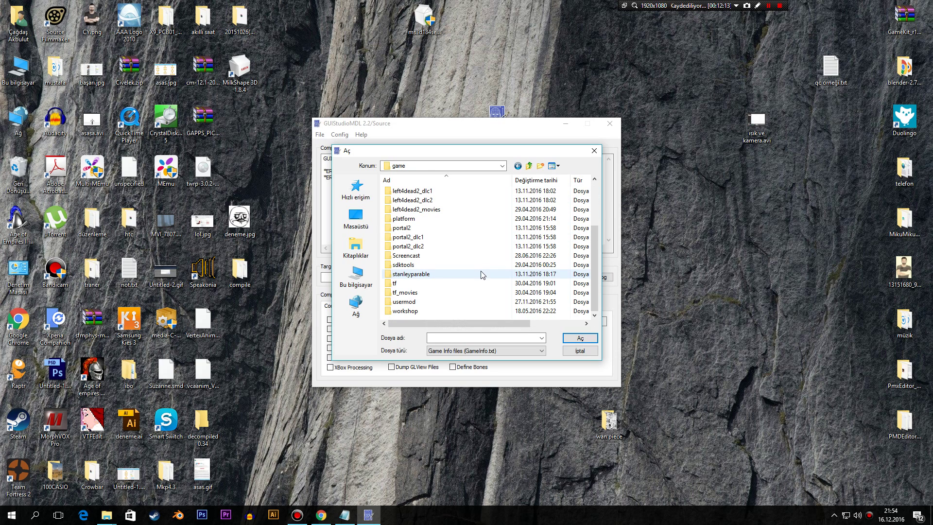
double_click(420, 302)
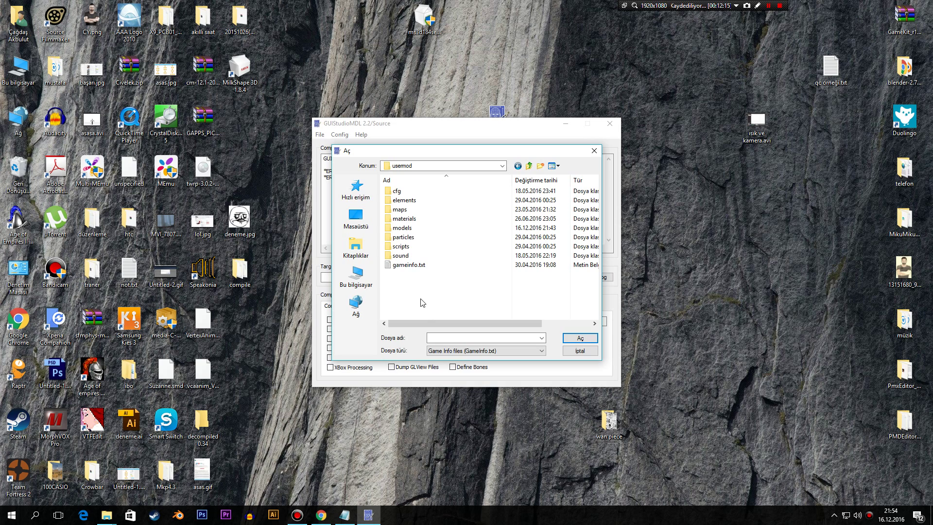
double_click(421, 228)
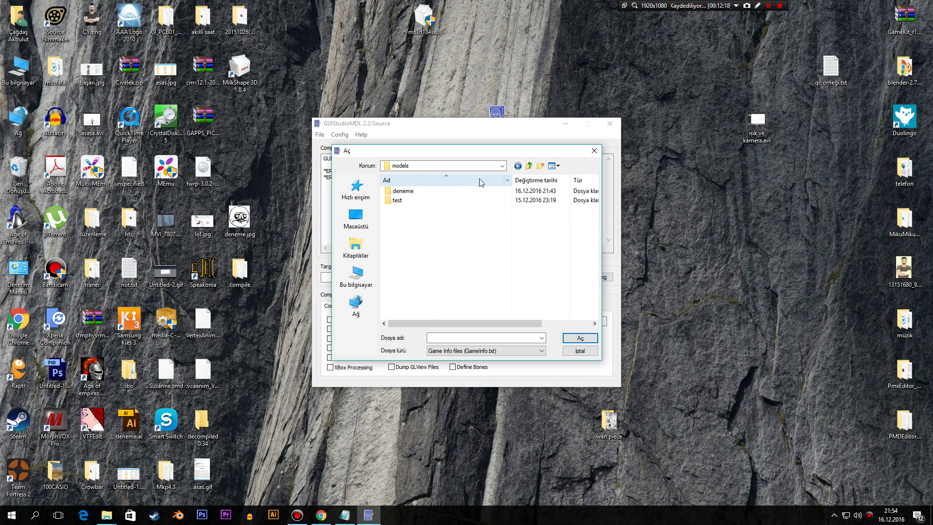
click(518, 167)
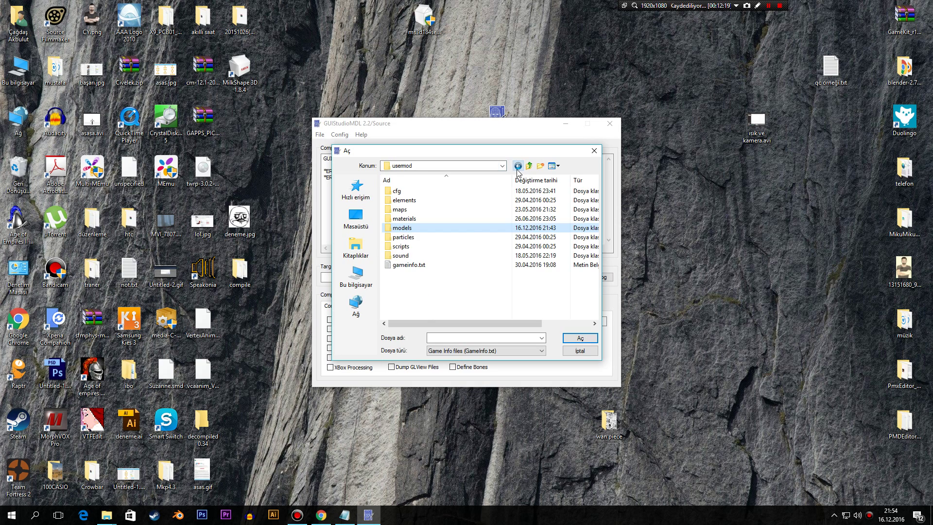
double_click(426, 265)
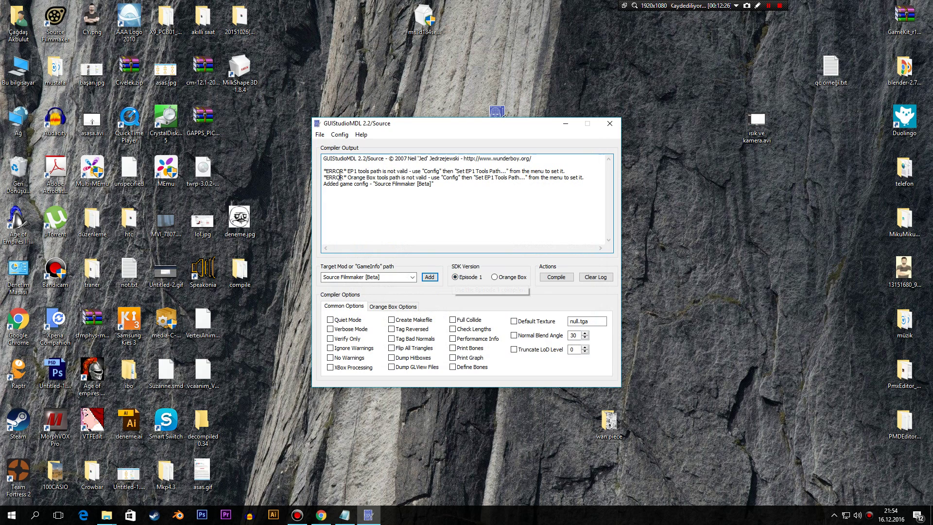
Step: Load deneme.qc from the desktop's compile folder, try to compile it and dismiss the error dialog
click(320, 135)
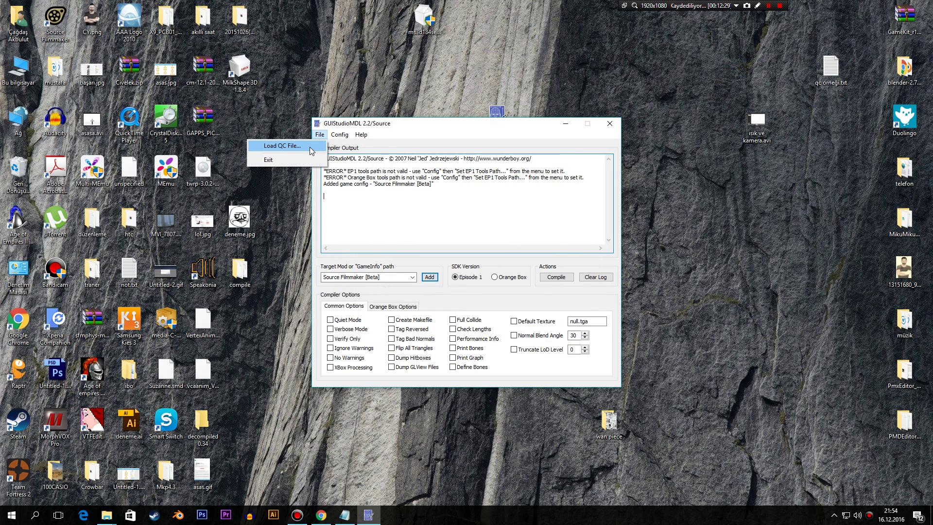
click(310, 146)
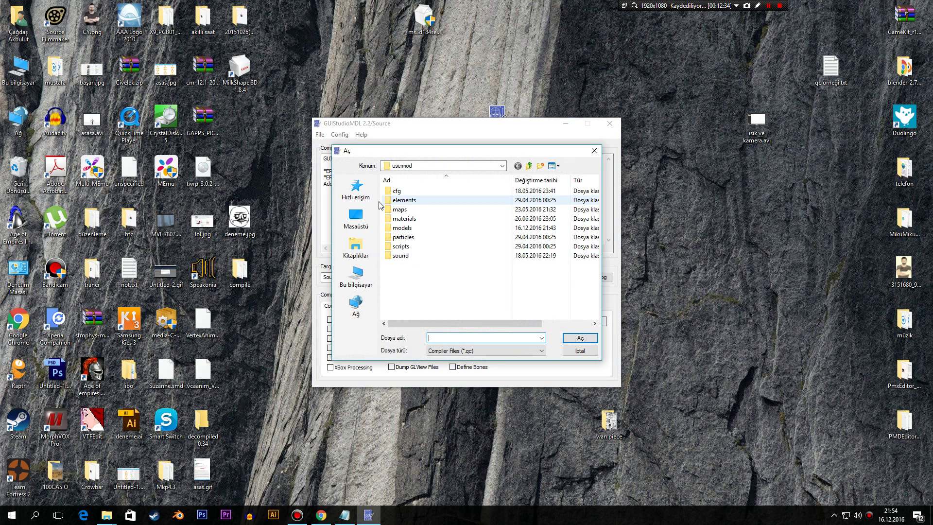
click(356, 219)
scroll(457, 316, down, 2)
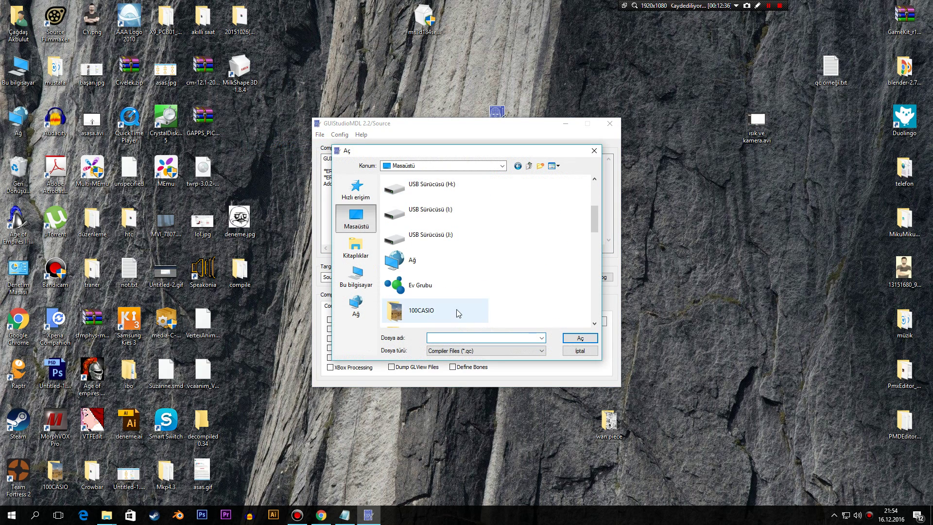
scroll(456, 316, down, 10)
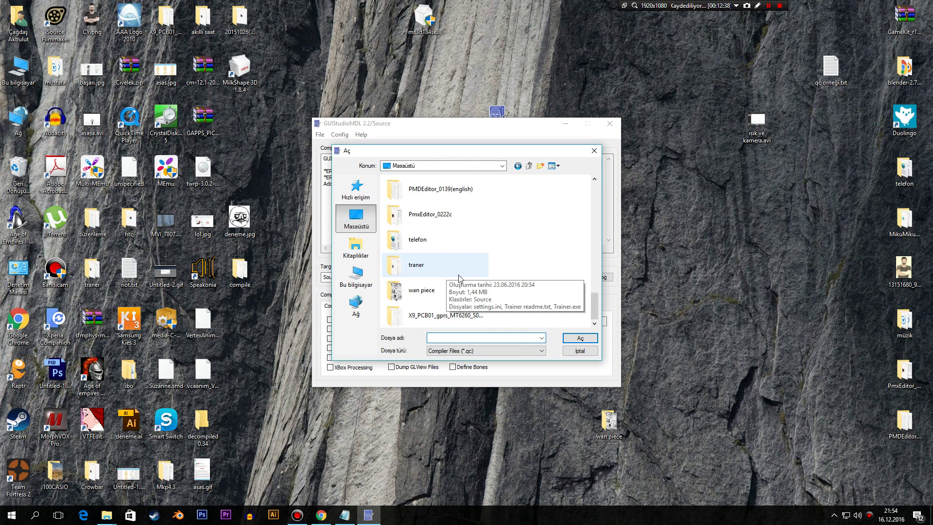
scroll(450, 273, up, 8)
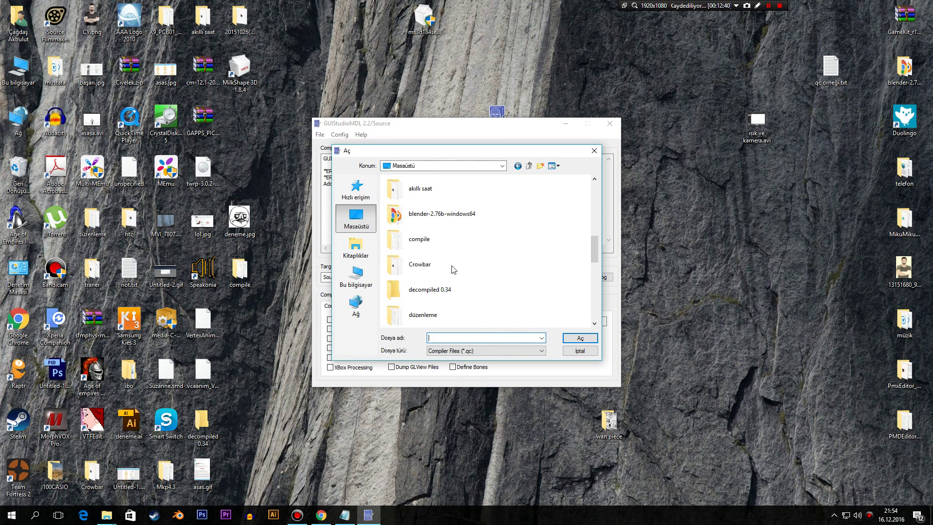
double_click(432, 241)
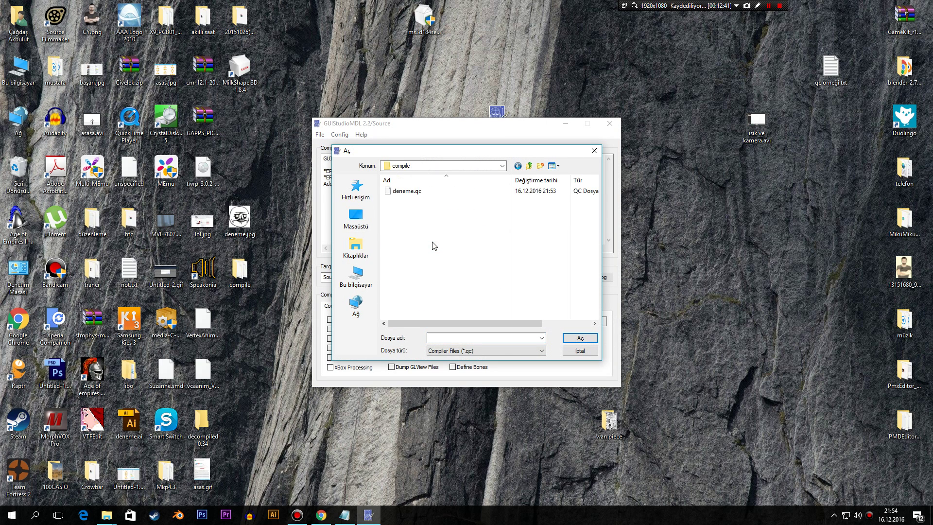
double_click(413, 195)
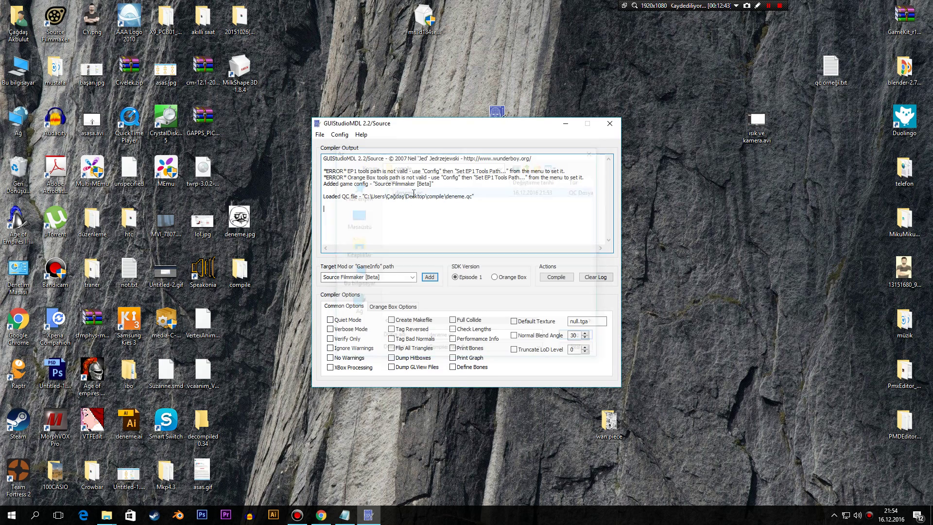
click(566, 277)
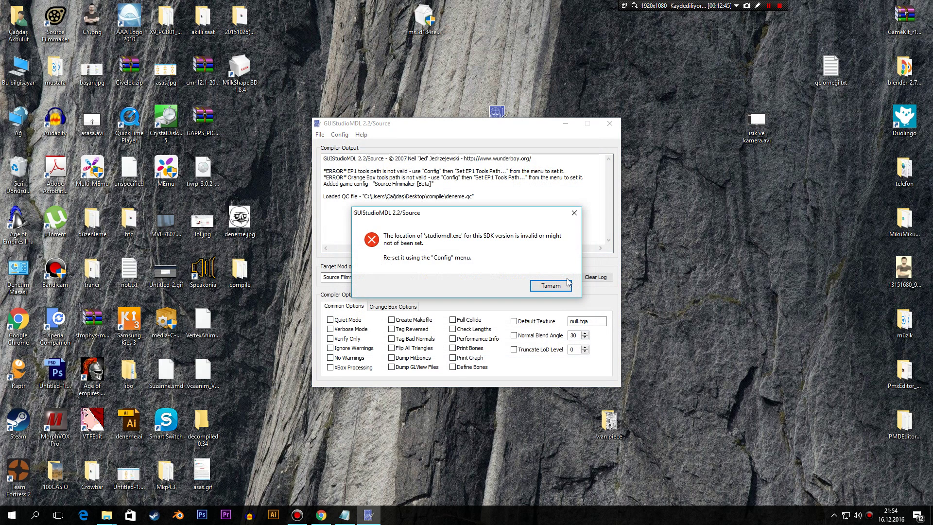
click(552, 288)
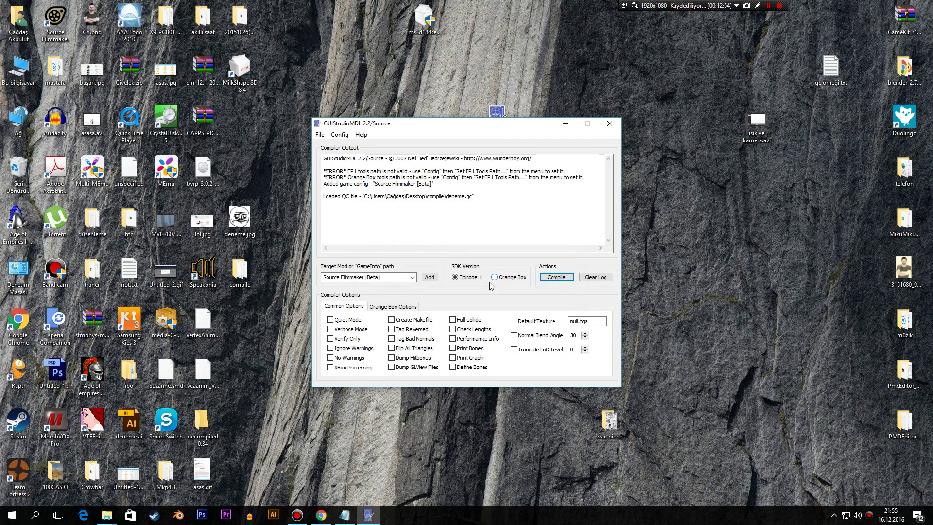
Step: Browse in File Explorer to the Steam folder inside Program Dosyaları (x86) on drive C:
double_click(20, 73)
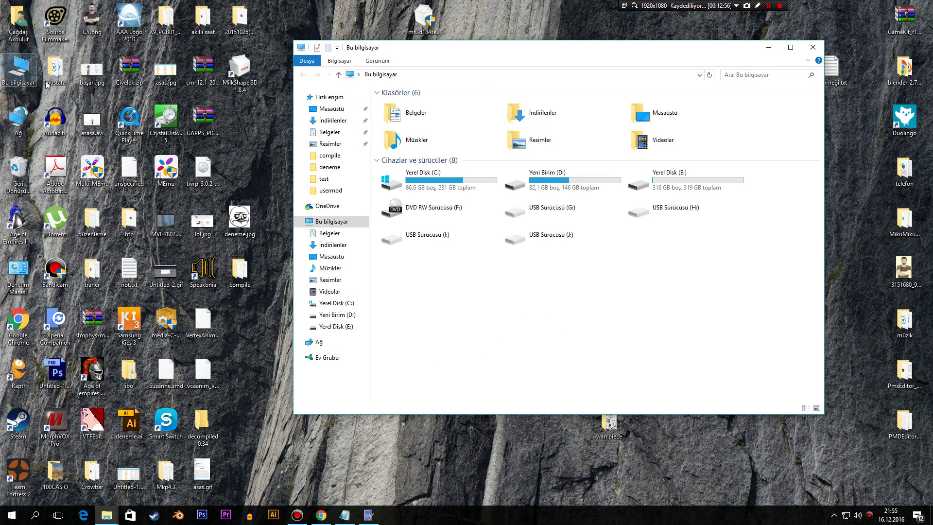
double_click(424, 180)
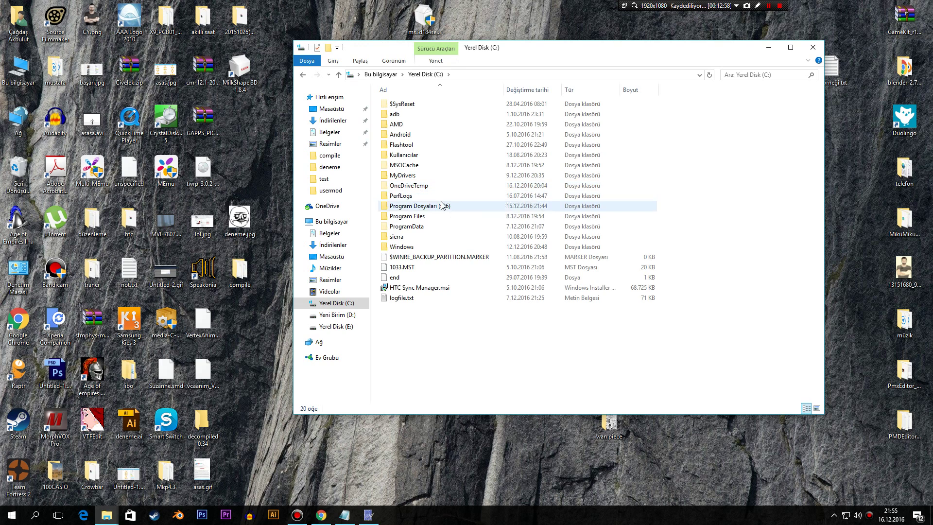
double_click(442, 205)
scroll(447, 306, down, 4)
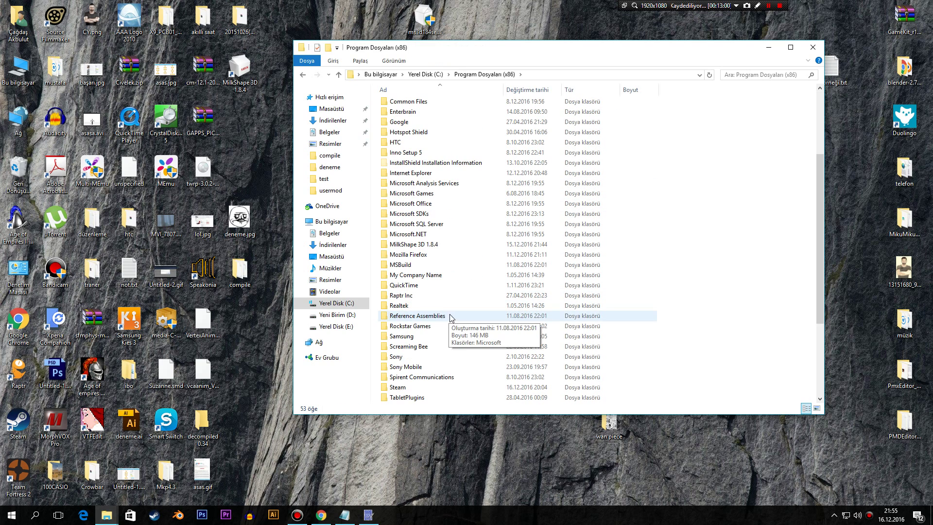
scroll(431, 343, down, 4)
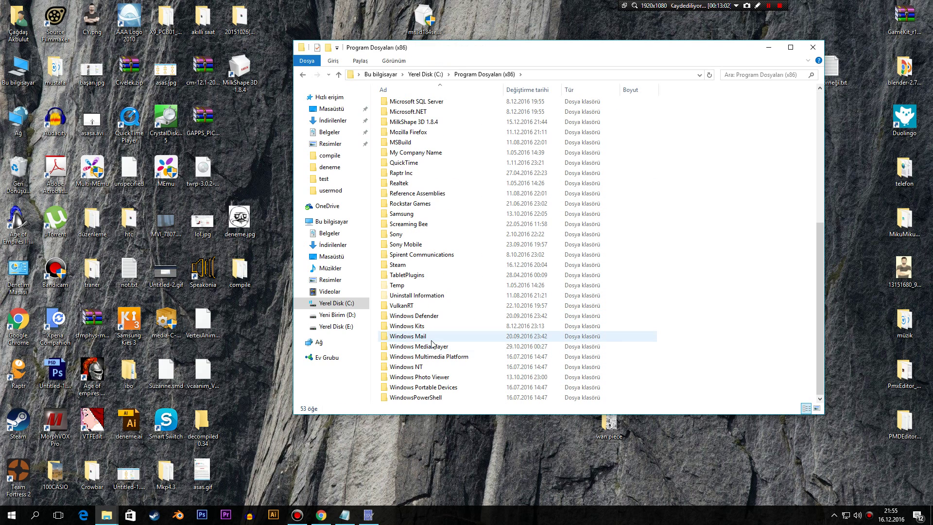
scroll(439, 302, up, 4)
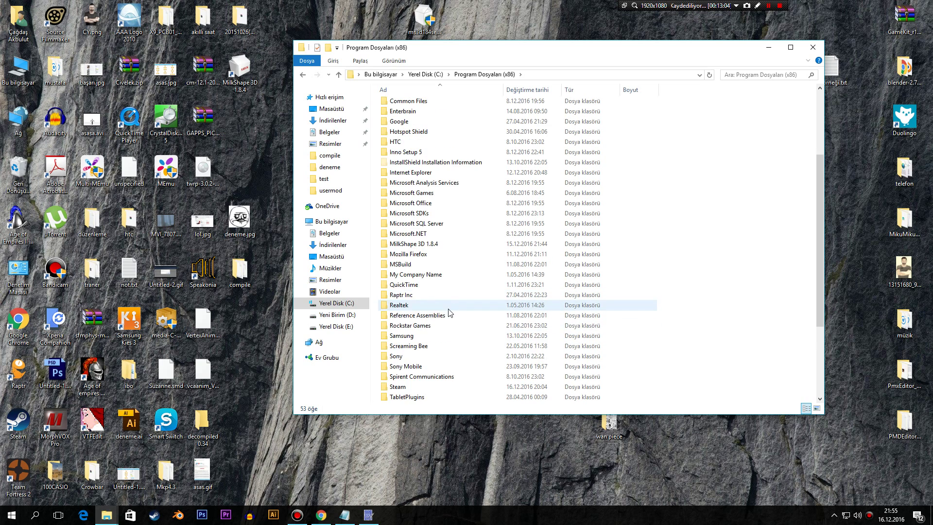
scroll(442, 335, down, 3)
scroll(433, 335, up, 1)
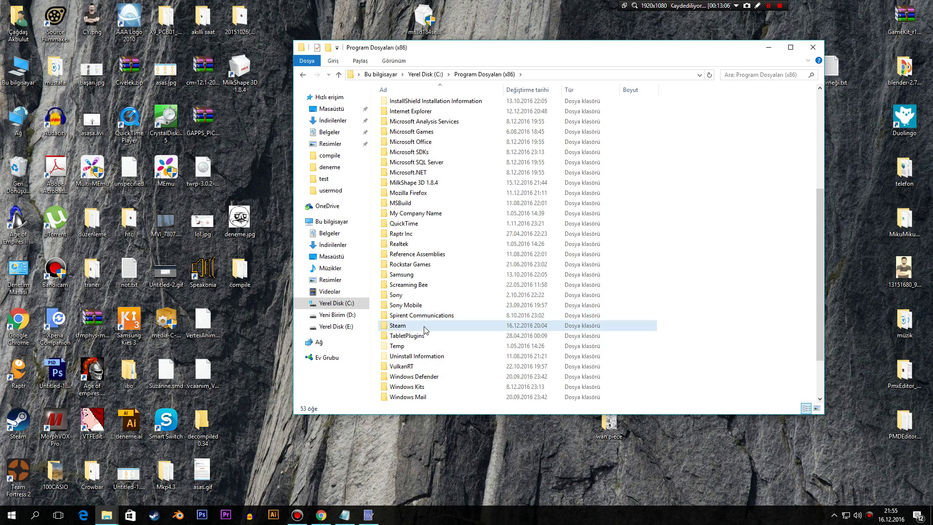
double_click(425, 329)
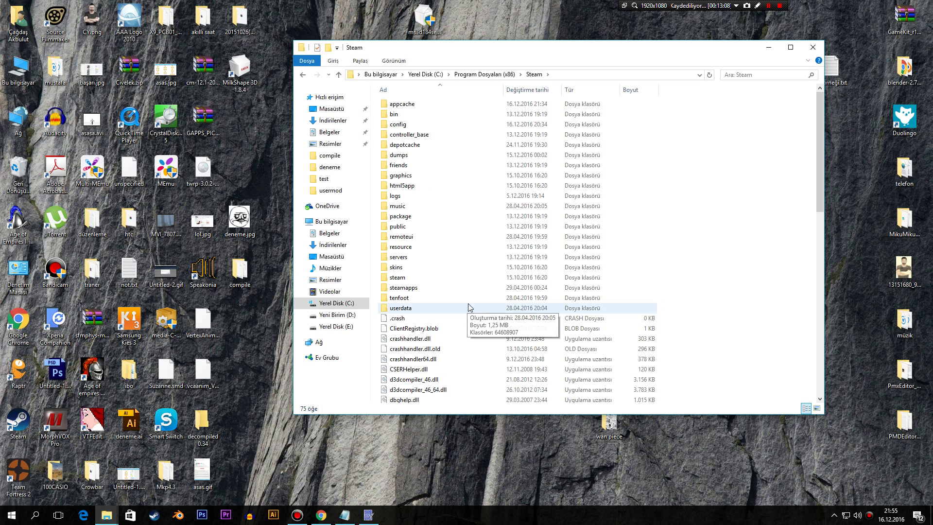
double_click(423, 287)
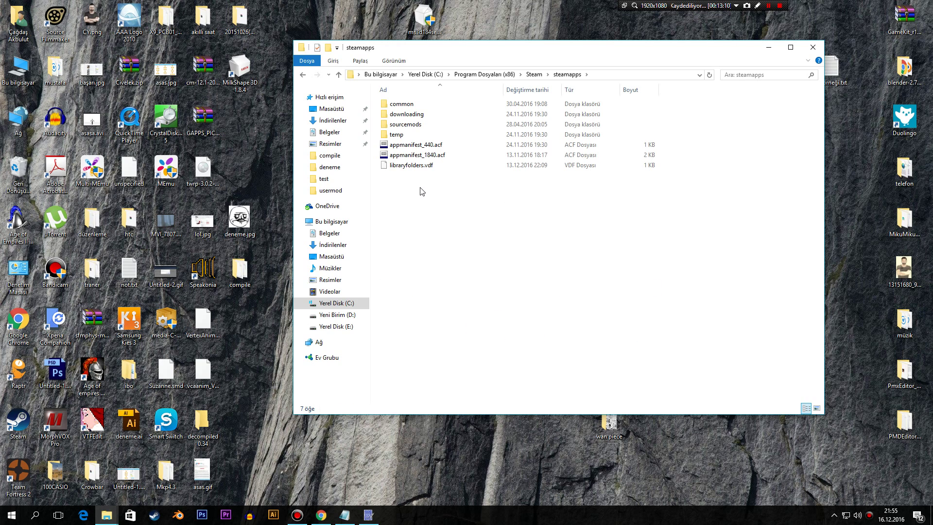
click(303, 75)
double_click(413, 277)
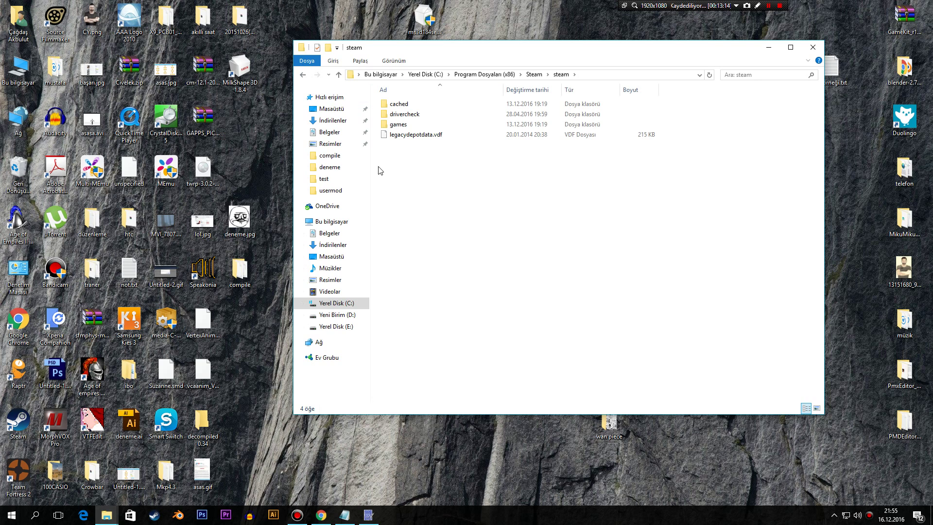
double_click(402, 107)
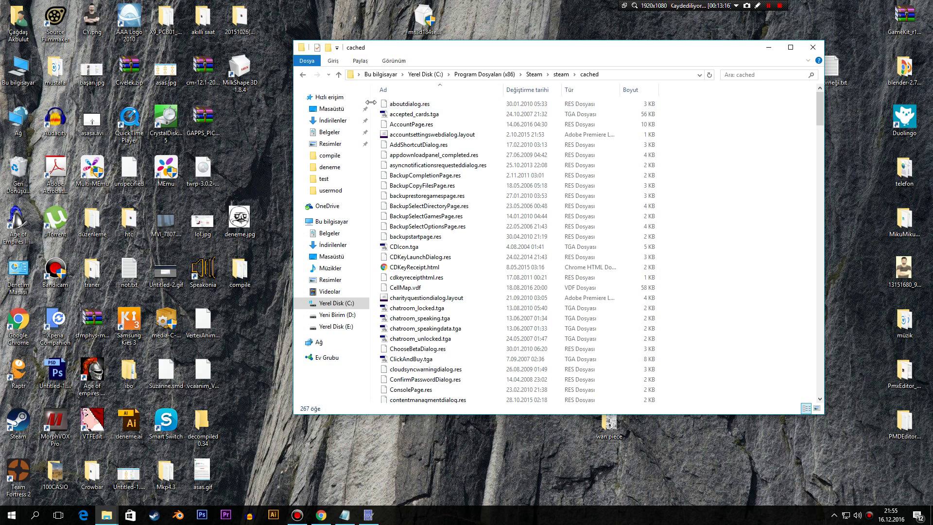
click(304, 75)
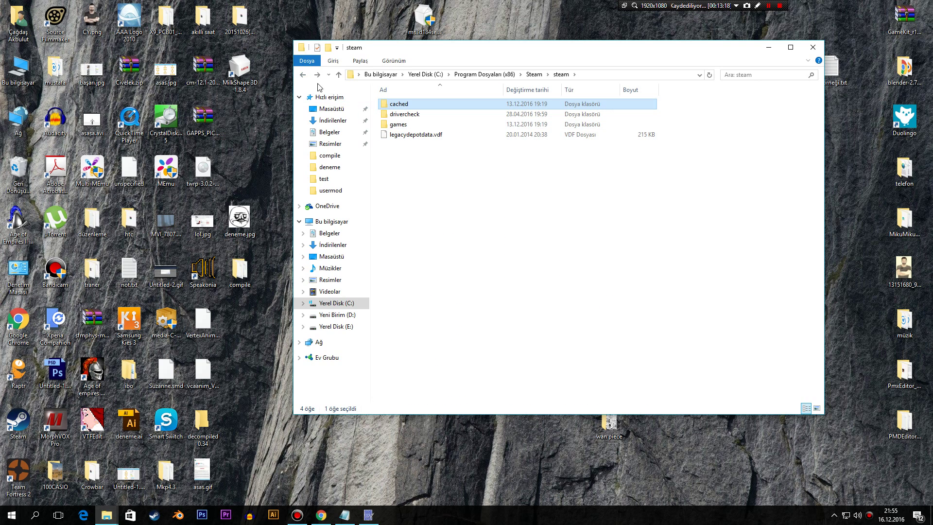
click(304, 74)
Step: Open the steamapps\common\SourceFilmmaker\game\bin folder from the Steam folder
double_click(417, 289)
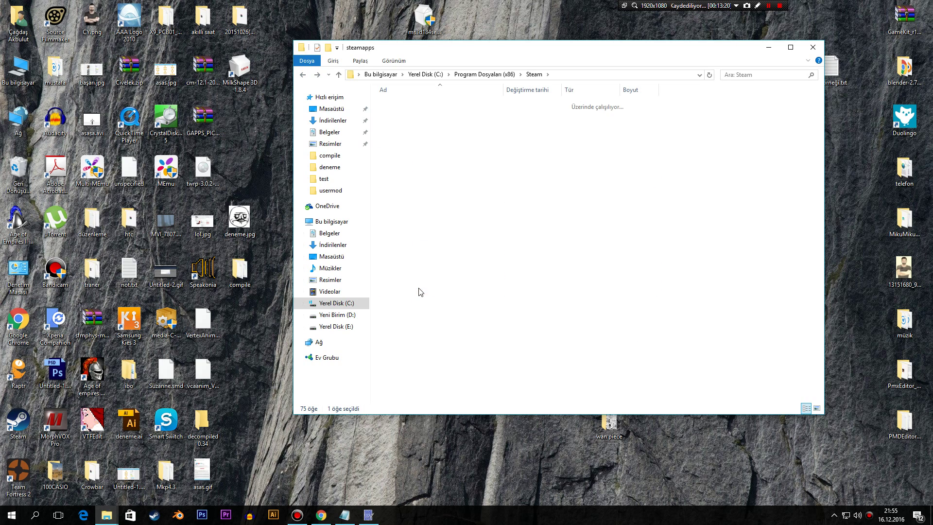
double_click(406, 104)
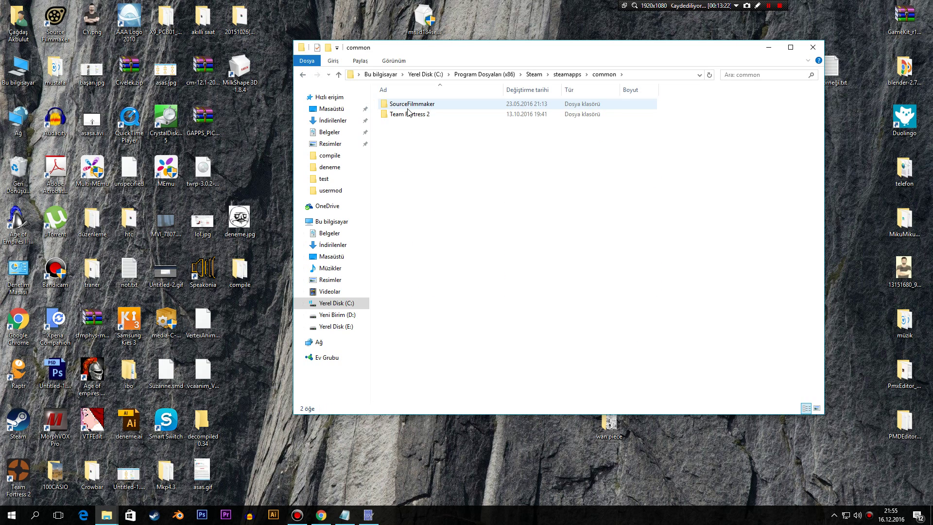
click(408, 106)
double_click(408, 104)
click(408, 115)
double_click(408, 114)
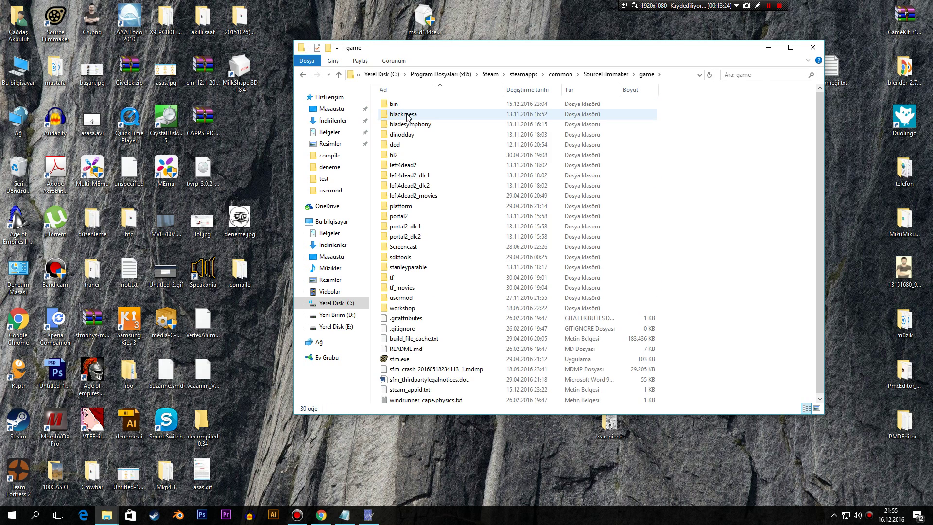
double_click(403, 106)
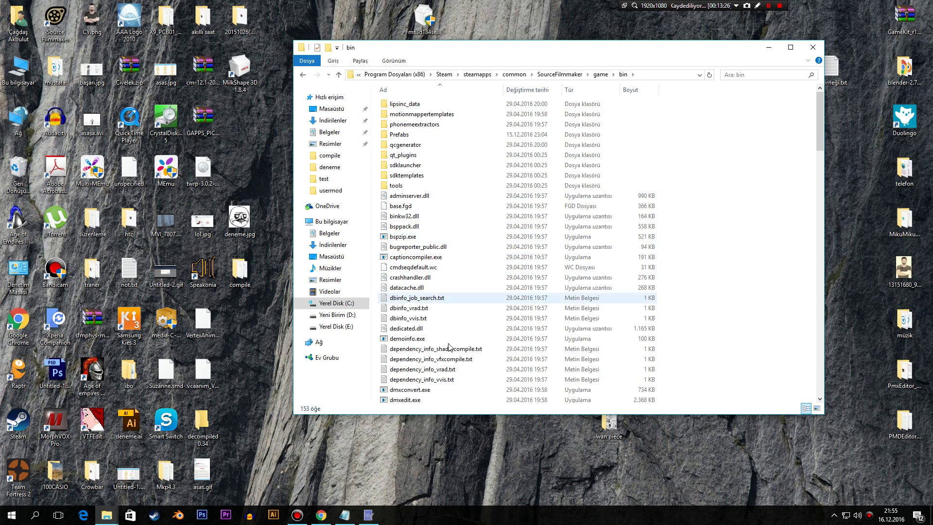
Step: Find studiomdl.exe in the bin folder, run it to check it, and put its windows away
scroll(444, 355, down, 8)
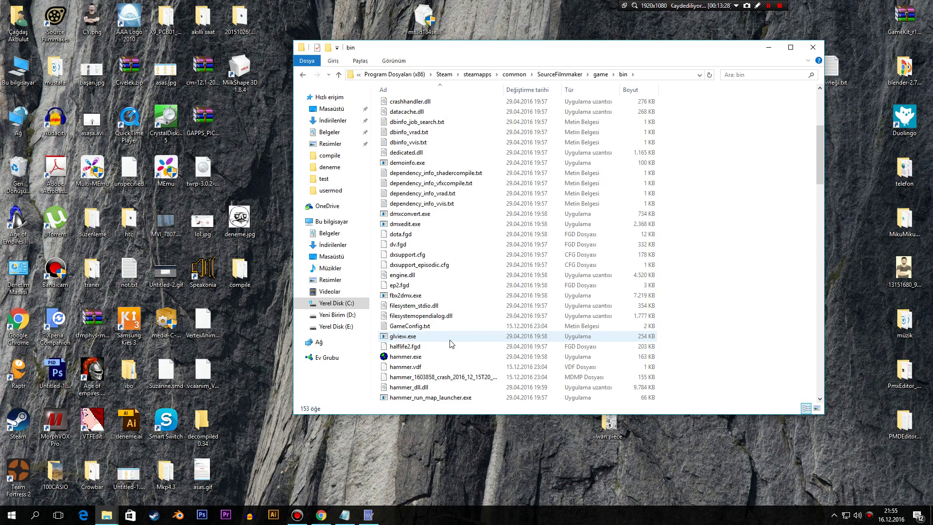
scroll(452, 342, down, 3)
scroll(452, 340, down, 10)
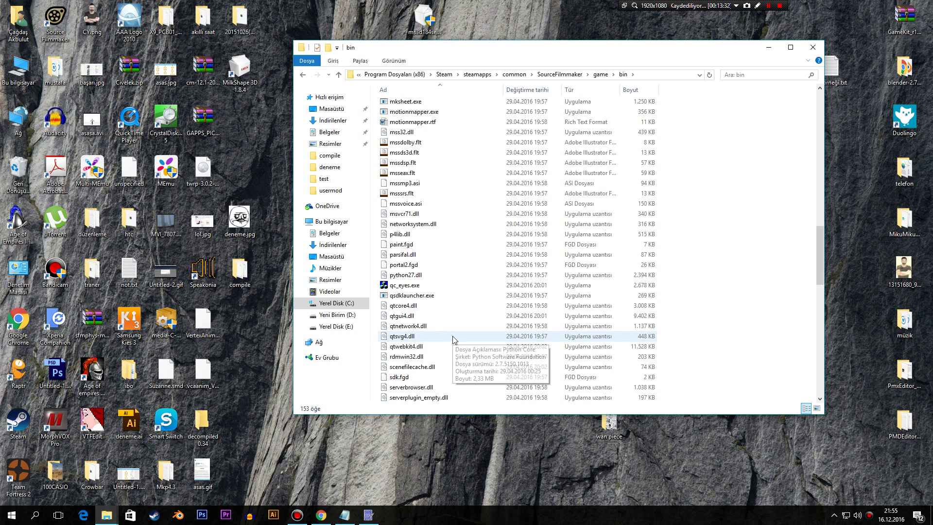
scroll(455, 339, down, 4)
scroll(449, 341, down, 2)
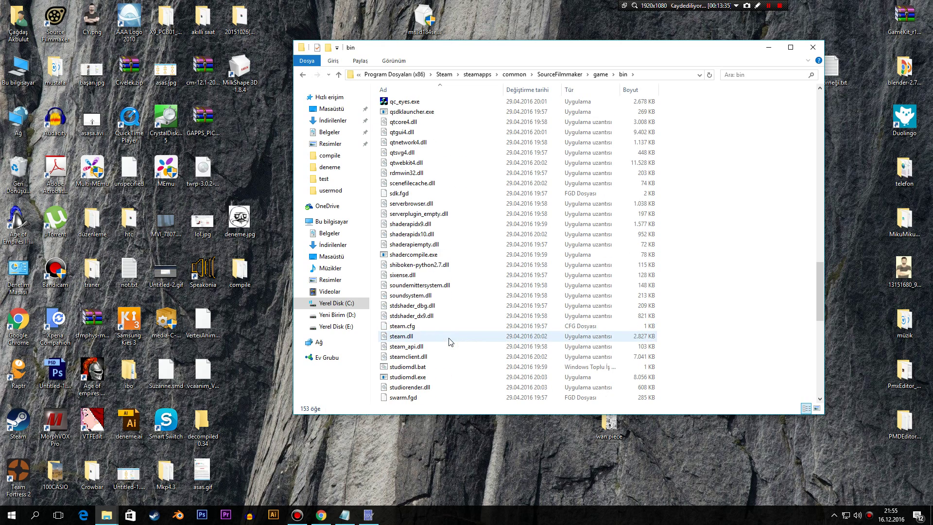
double_click(420, 377)
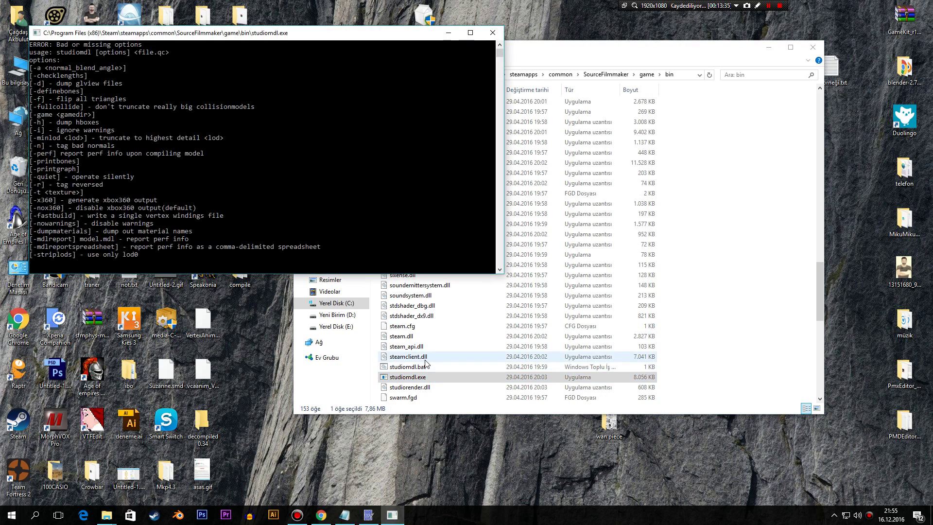
click(773, 54)
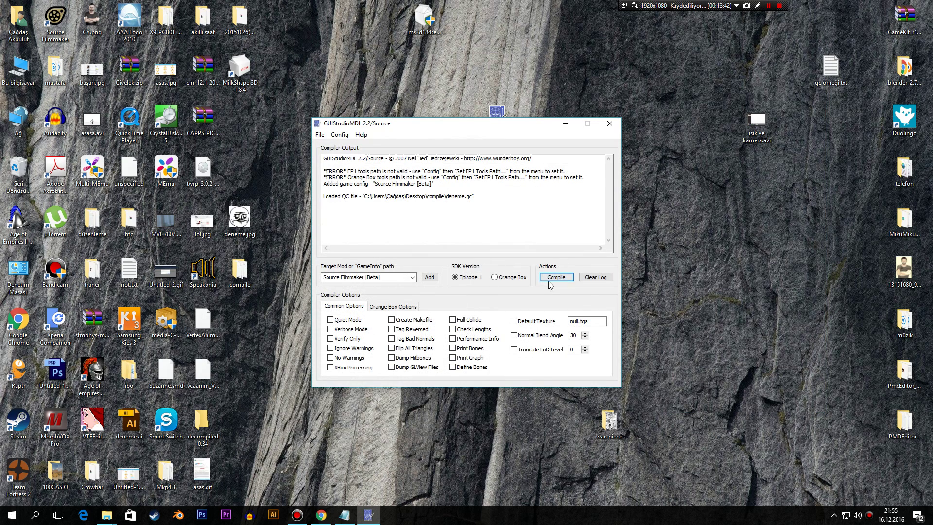
Step: Try compiling deneme.qc again, and restart GUIStudioMDL
click(566, 278)
click(559, 286)
click(614, 127)
click(493, 123)
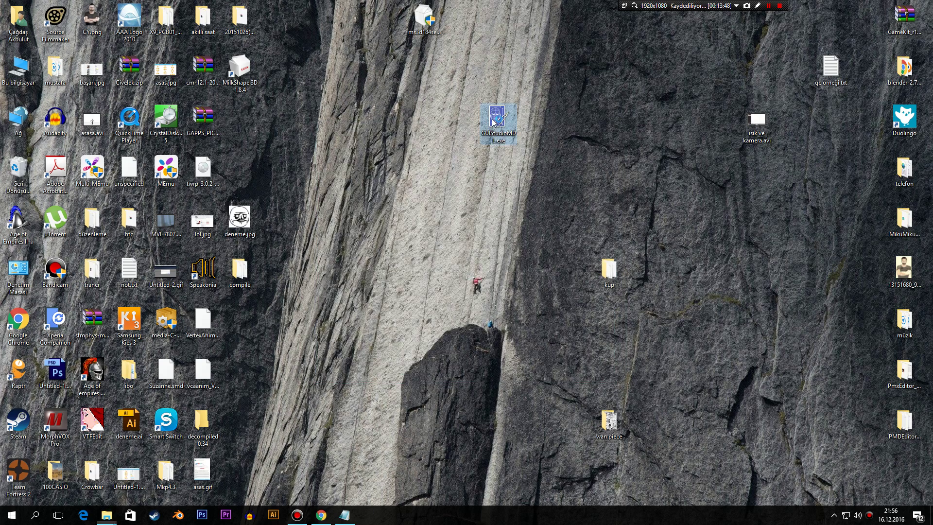
double_click(493, 122)
click(545, 291)
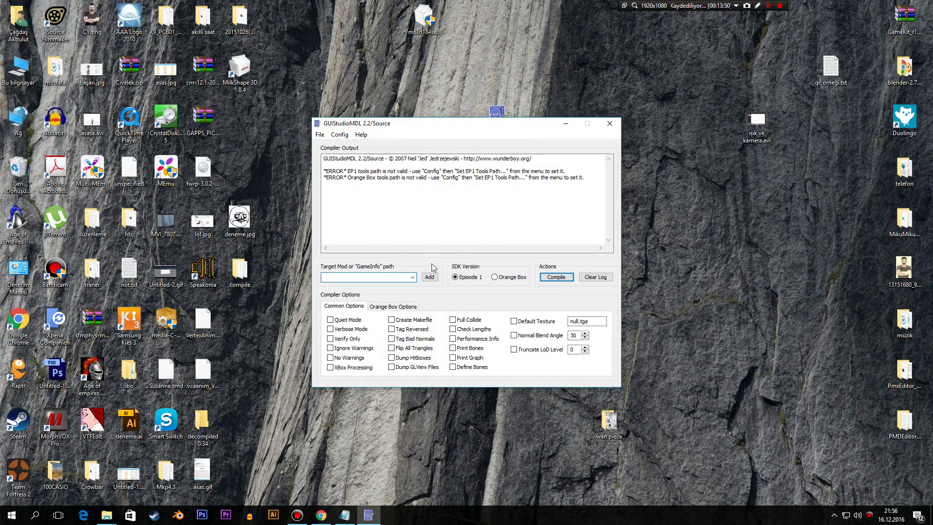
click(431, 277)
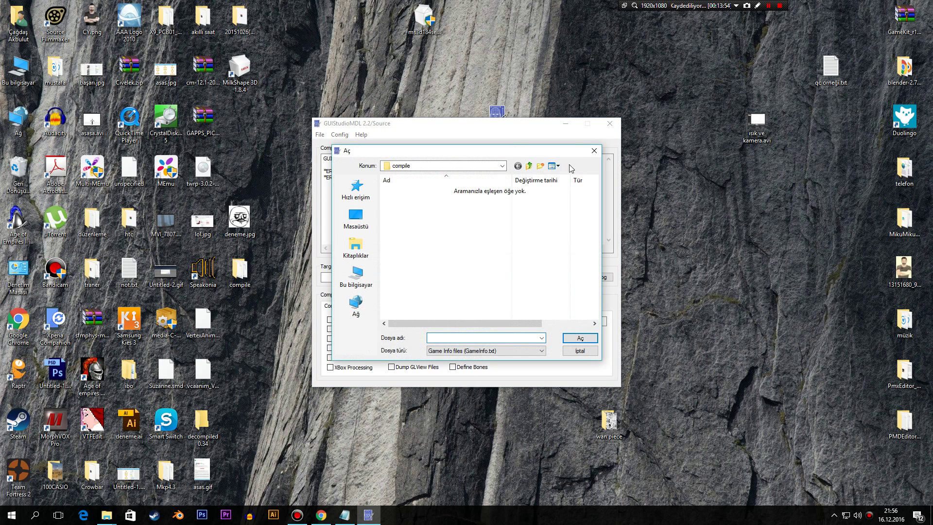
click(594, 151)
Step: Start setting the EP1 tools path and expand Program Dosyaları (x86) on drive C: in the folder browser
click(339, 134)
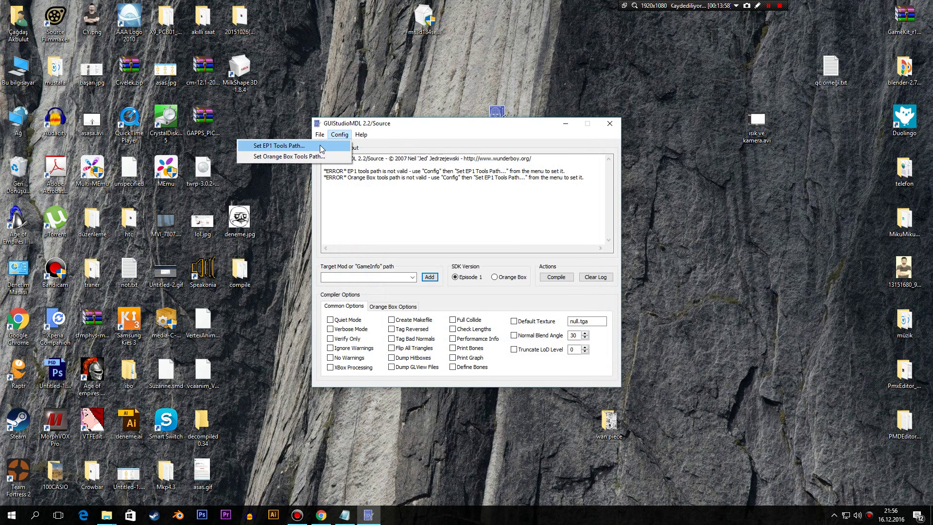
click(319, 146)
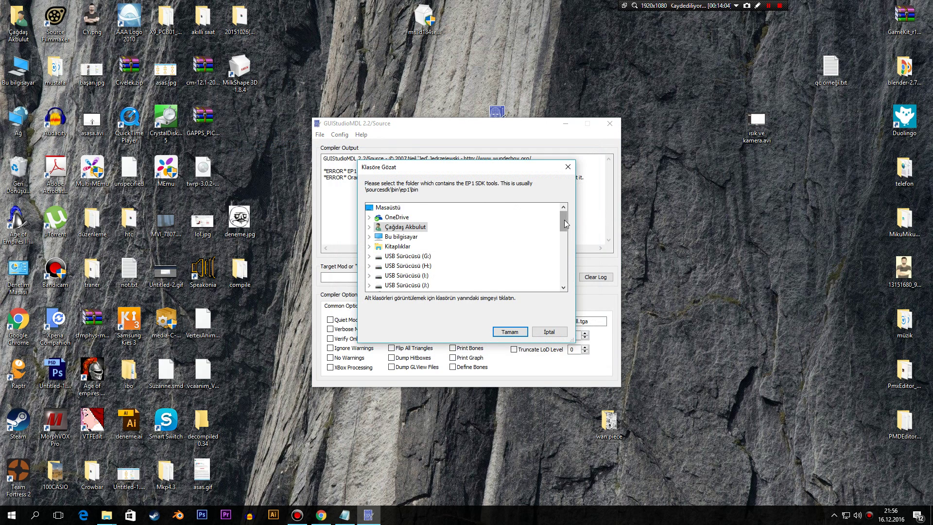
mouse_move(564, 219)
mouse_down()
mouse_move(565, 281)
mouse_move(558, 213)
mouse_move(573, 284)
mouse_move(561, 216)
mouse_up()
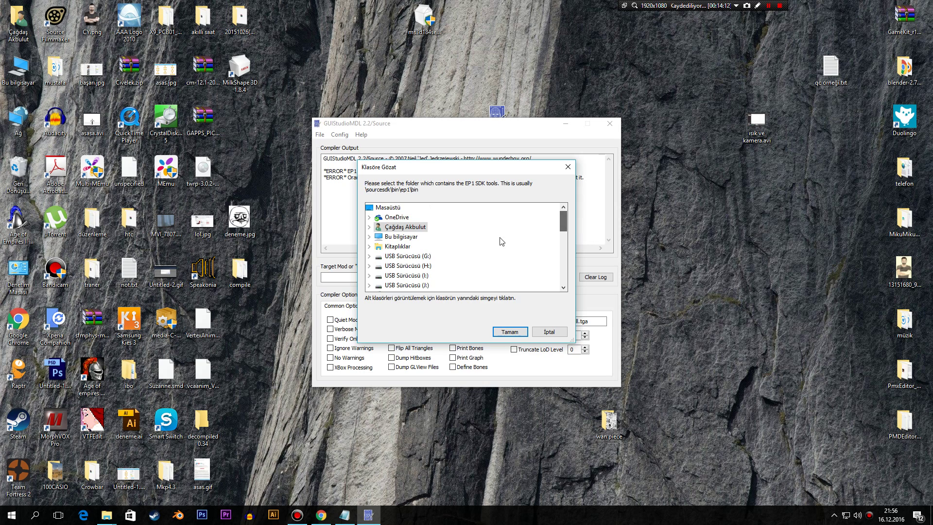
click(370, 236)
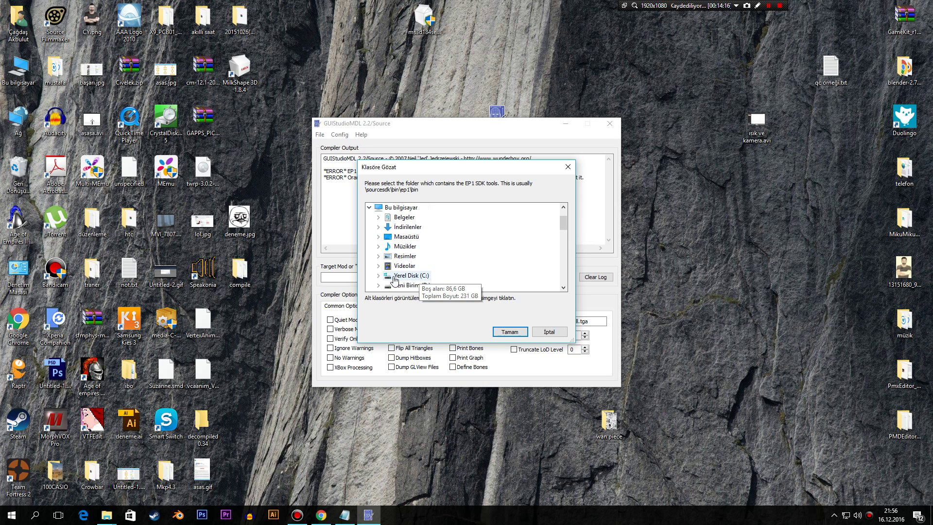
double_click(410, 282)
scroll(444, 260, down, 2)
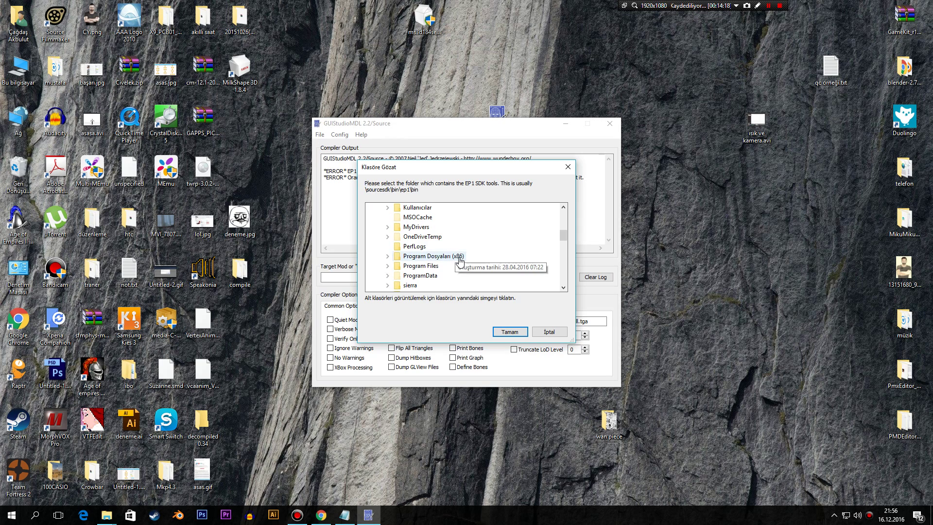
double_click(461, 256)
Step: Expand the Steam folder under Program Dosyaları (x86) in the EP1 tools folder browser
scroll(466, 258, down, 6)
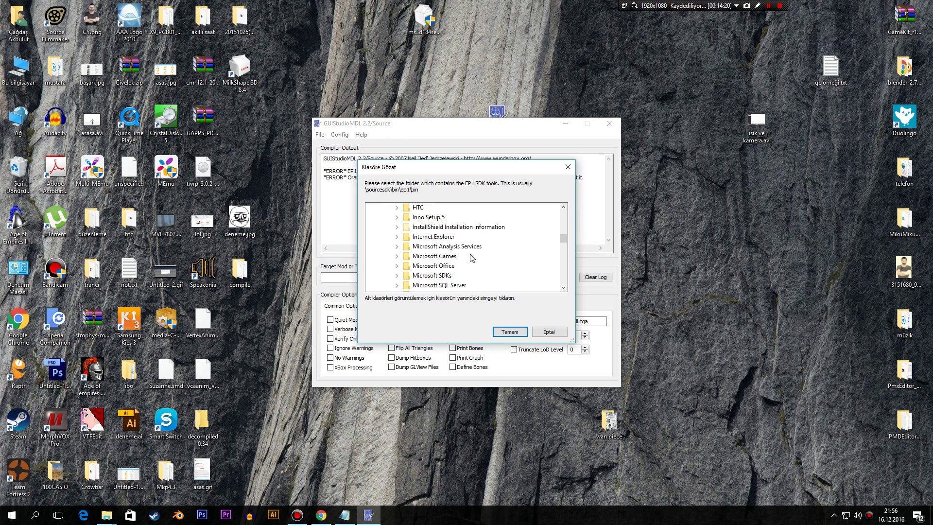
scroll(470, 257, down, 6)
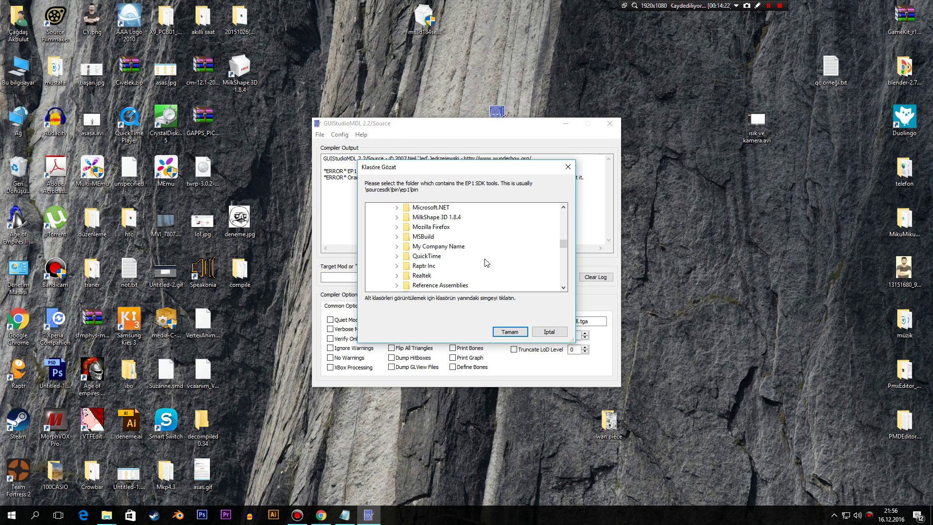
scroll(486, 263, down, 6)
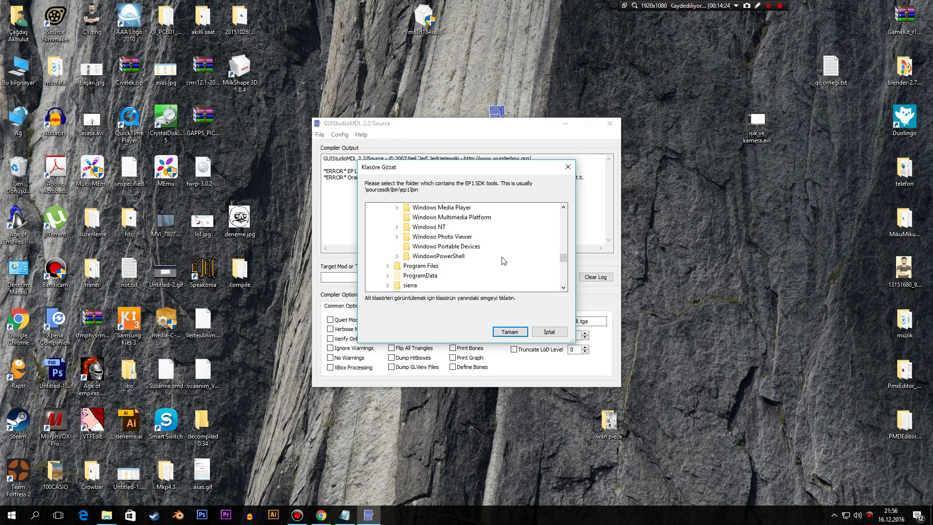
scroll(527, 266, up, 6)
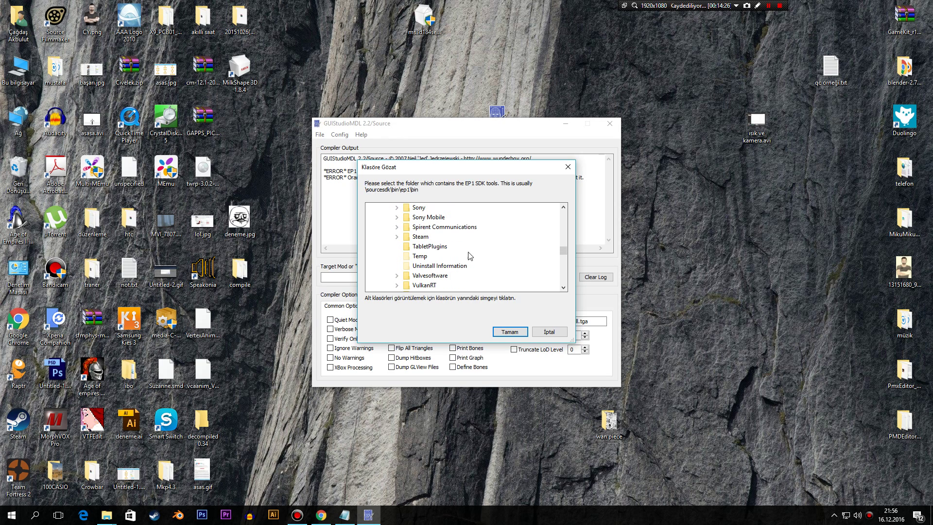
double_click(430, 239)
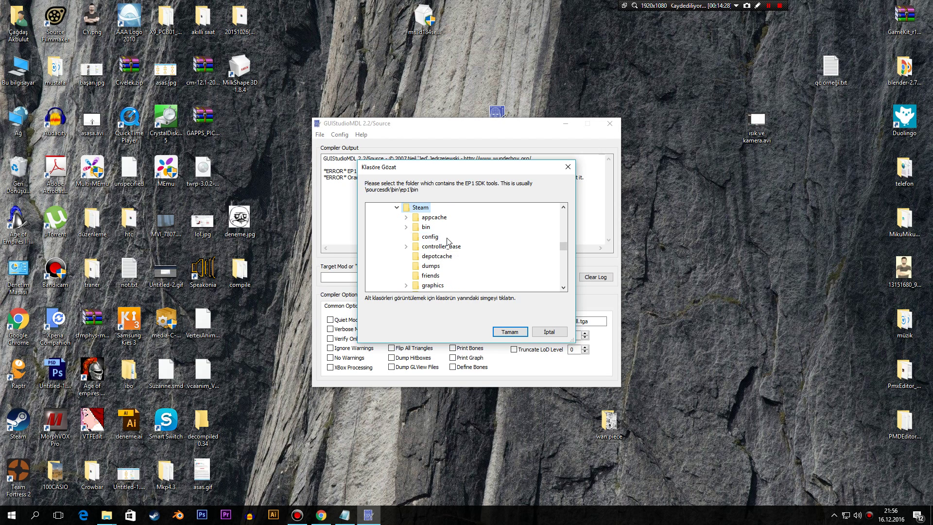
Step: Find the steamapps folder inside Steam and expand it
scroll(454, 254, down, 5)
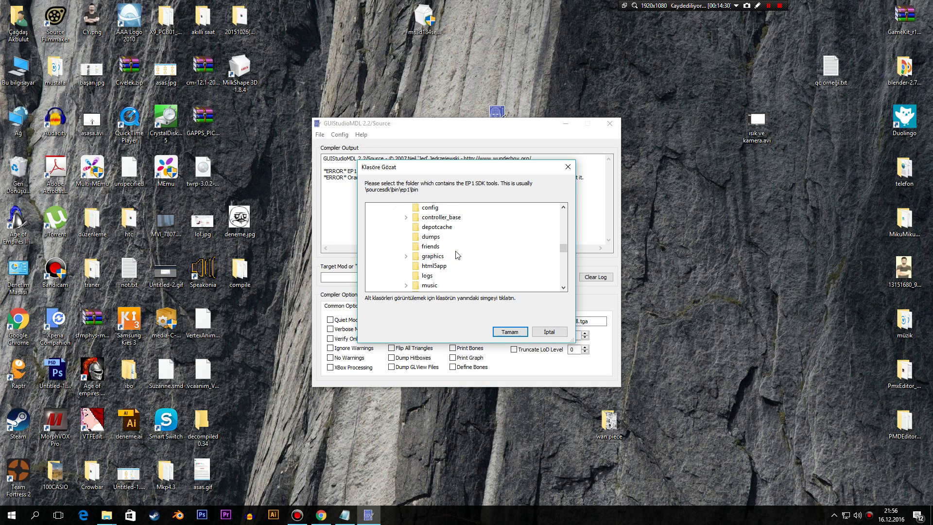
scroll(461, 264, up, 5)
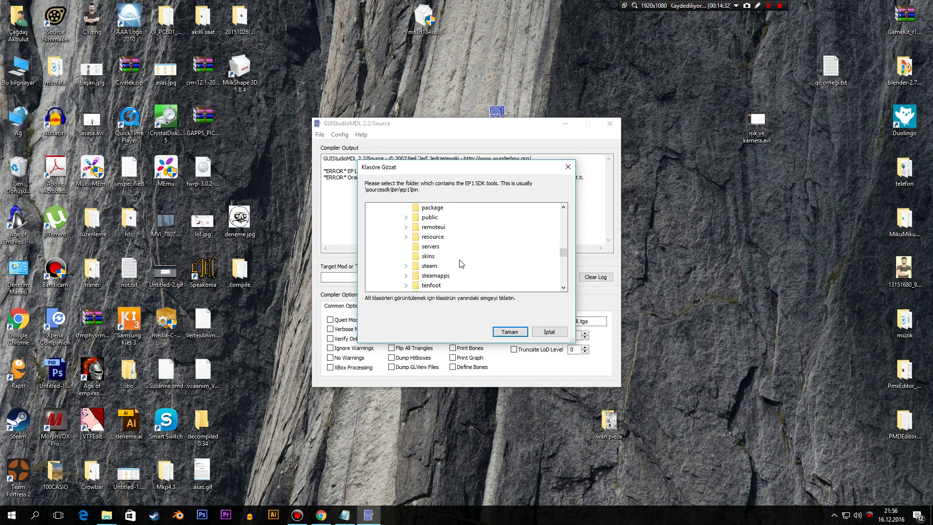
scroll(461, 264, down, 5)
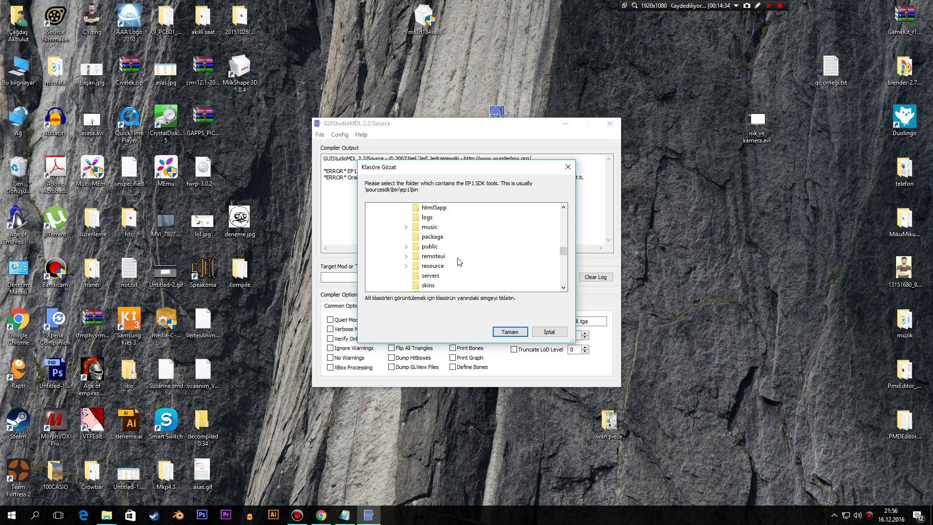
scroll(457, 262, up, 3)
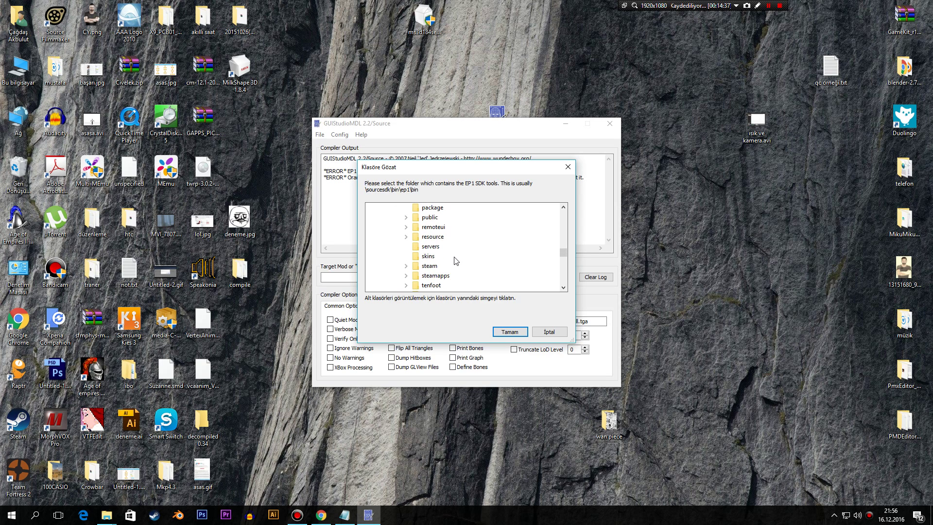
scroll(456, 260, up, 2)
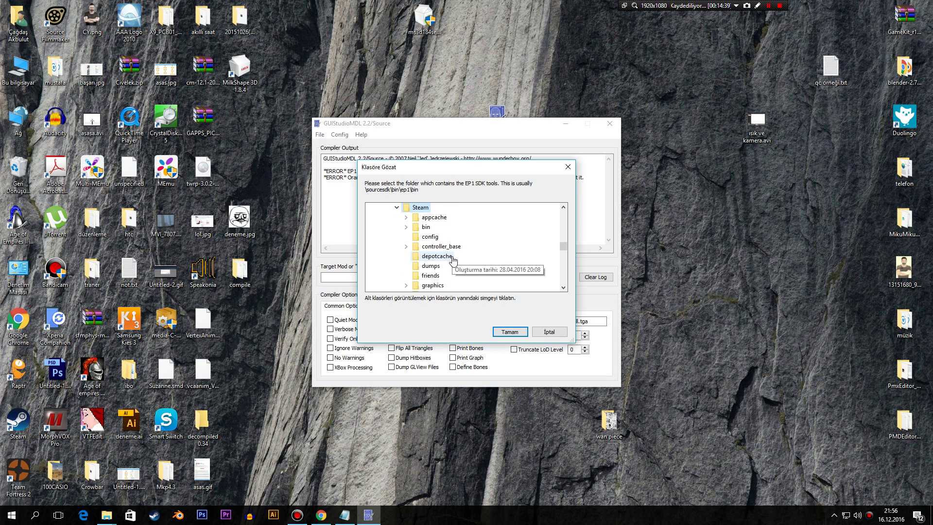
scroll(453, 261, up, 1)
scroll(453, 261, down, 5)
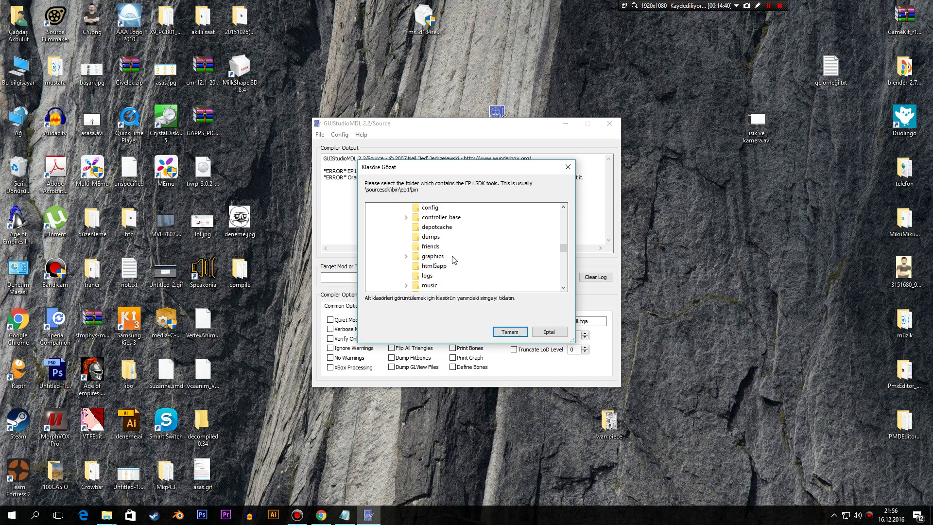
double_click(436, 276)
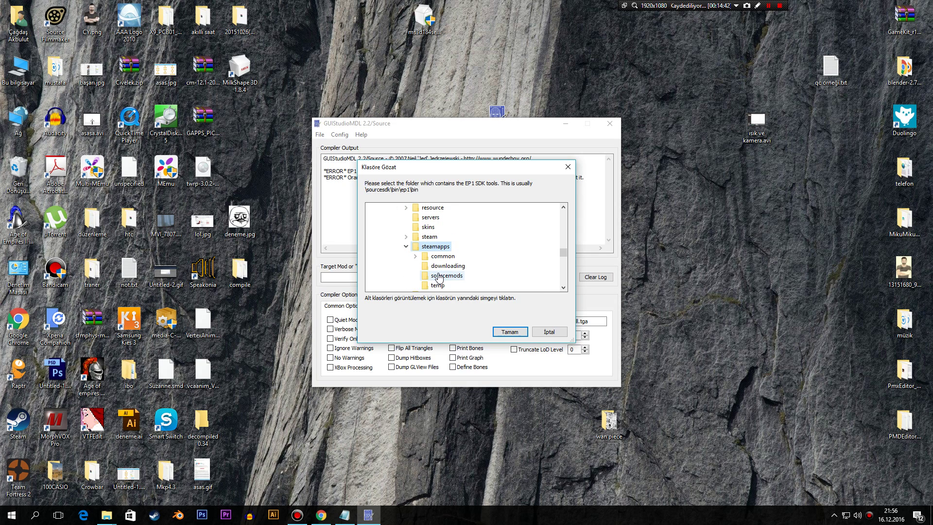
Step: Set the EP1 tools path to the common\SourceFilmmaker\game\bin folder within steamapps
double_click(449, 257)
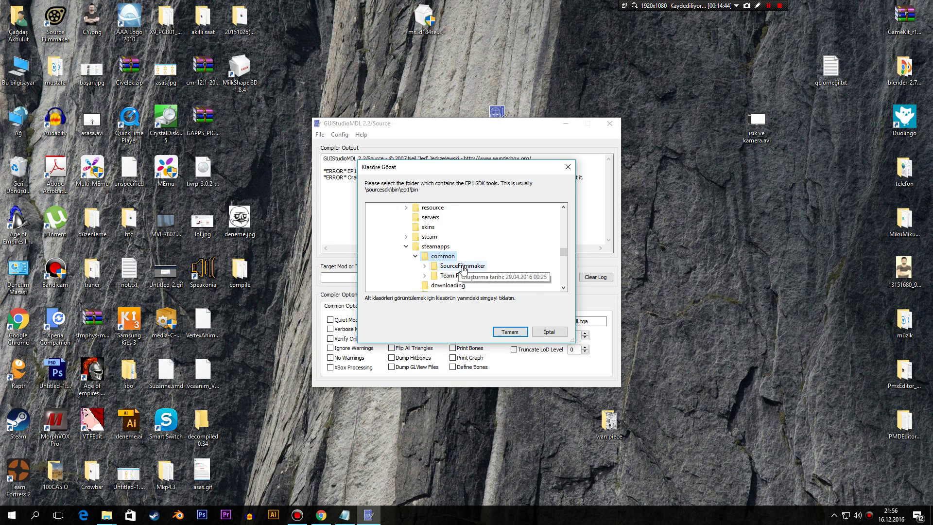
double_click(451, 265)
double_click(459, 256)
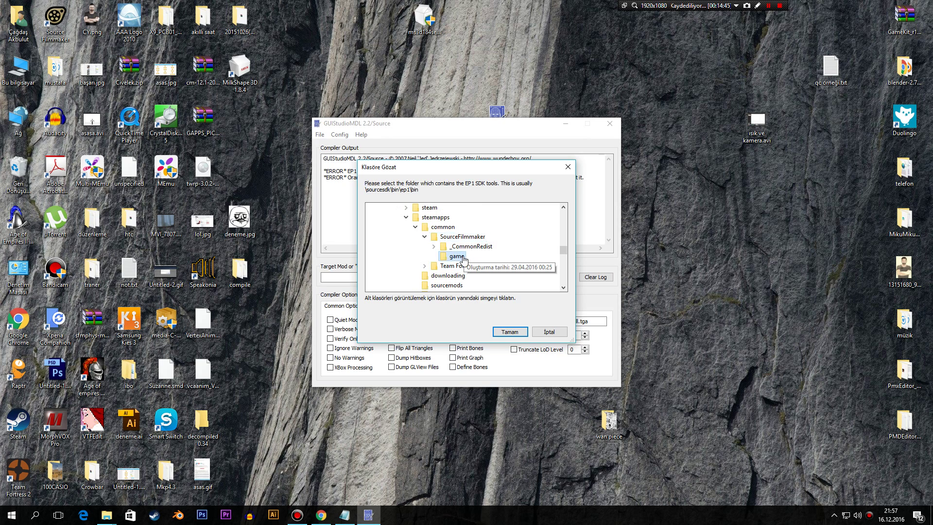
double_click(467, 239)
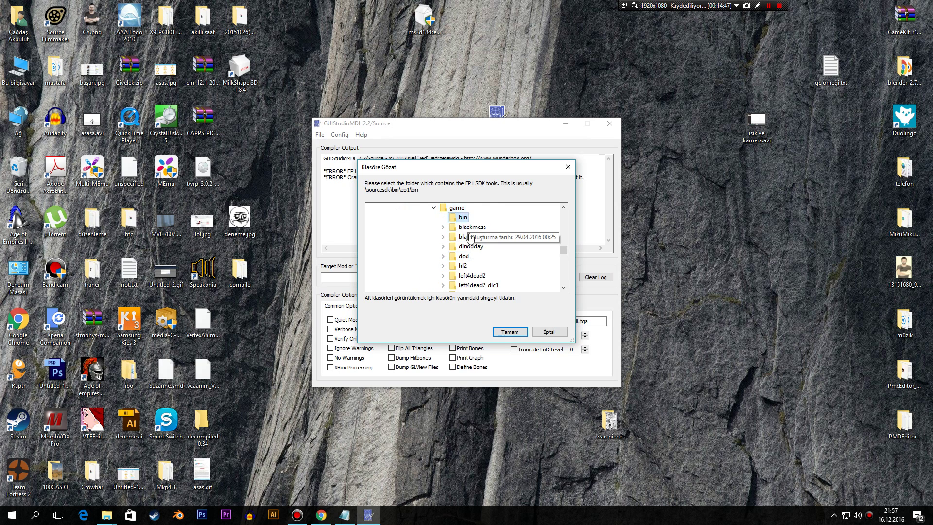
click(510, 332)
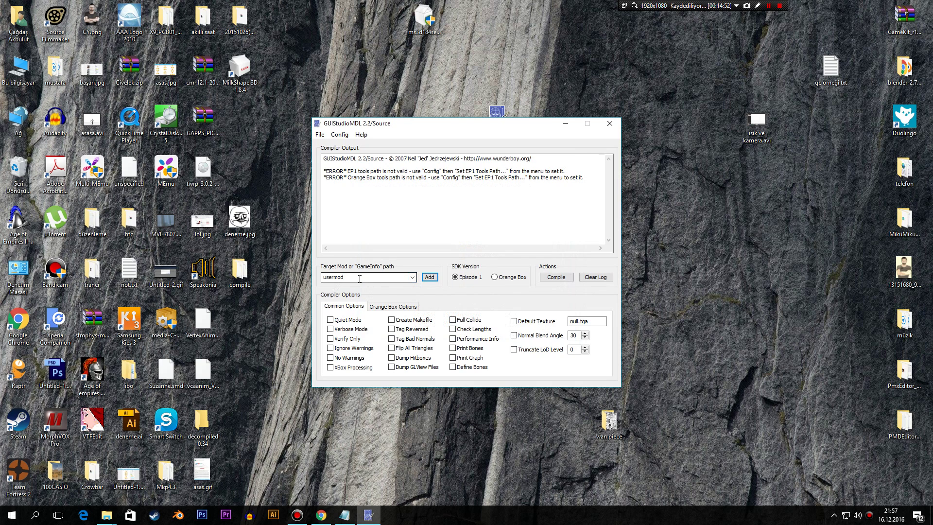
Step: Load deneme.qc from the compile folder and compile it for usermod with the Episode 1 SDK version
click(320, 135)
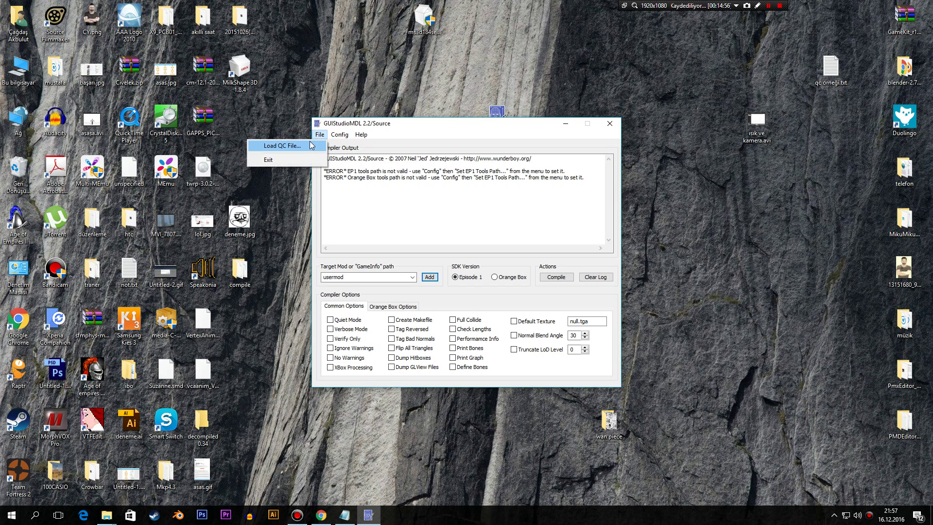
click(281, 145)
click(407, 192)
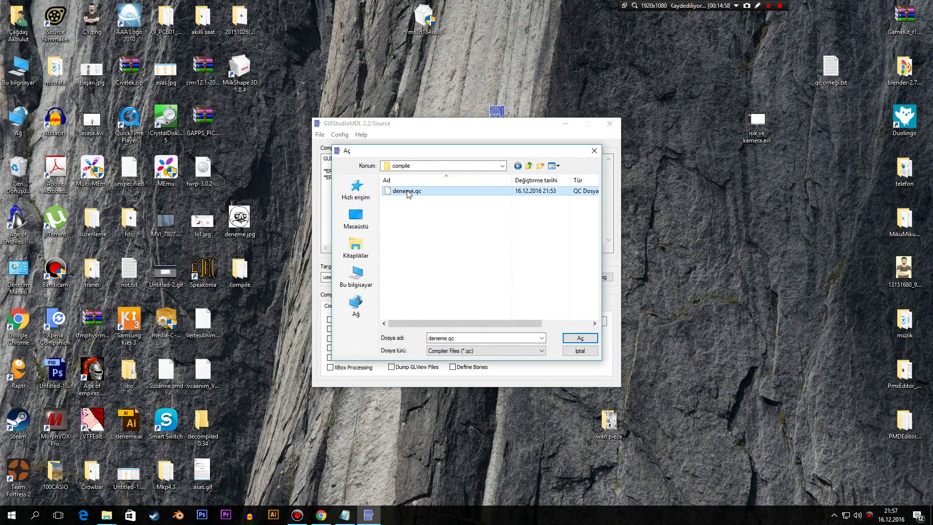
double_click(407, 192)
click(556, 276)
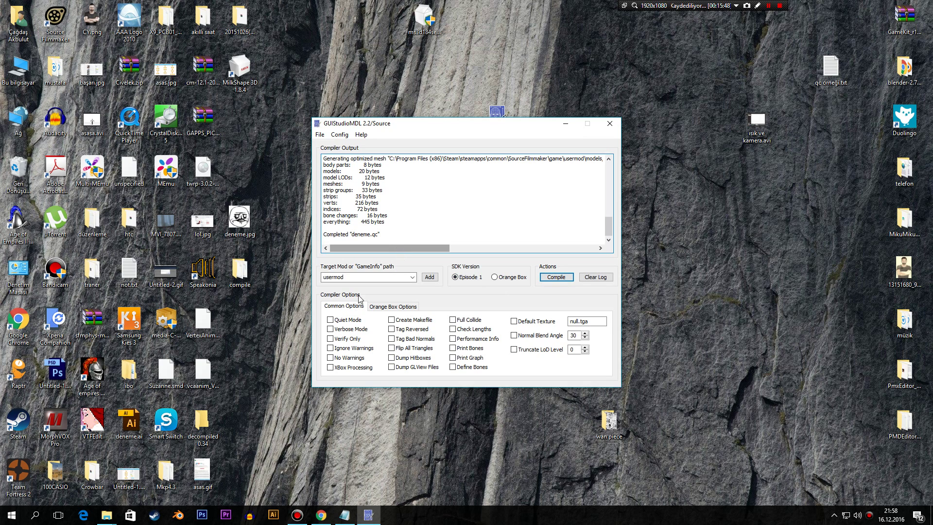
Step: Launch Source Filmmaker and create a new session named session3 with a framerate of 24
click(67, 26)
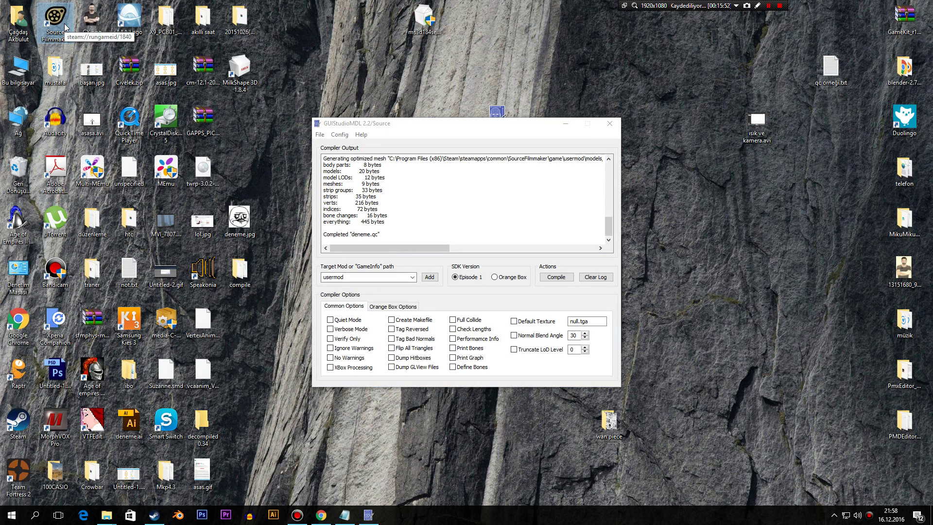
double_click(66, 27)
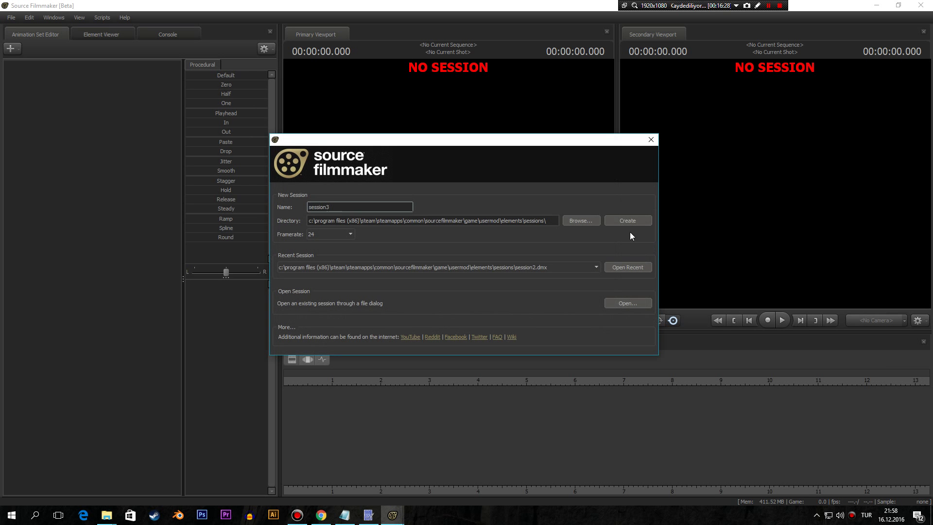
click(628, 222)
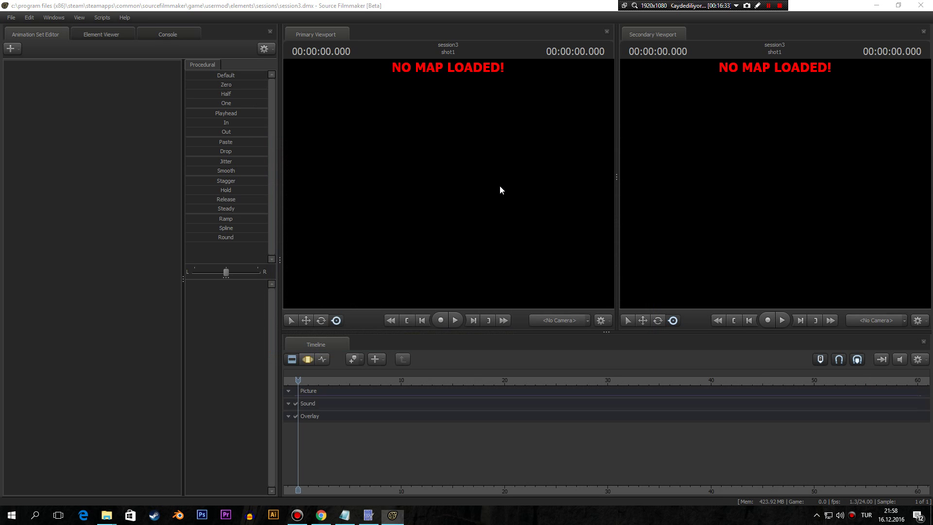
Step: Load a map into the session and add the usermod model deneme\deneme.mdl as a new animation set, filtering the models by "dene"
double_click(387, 272)
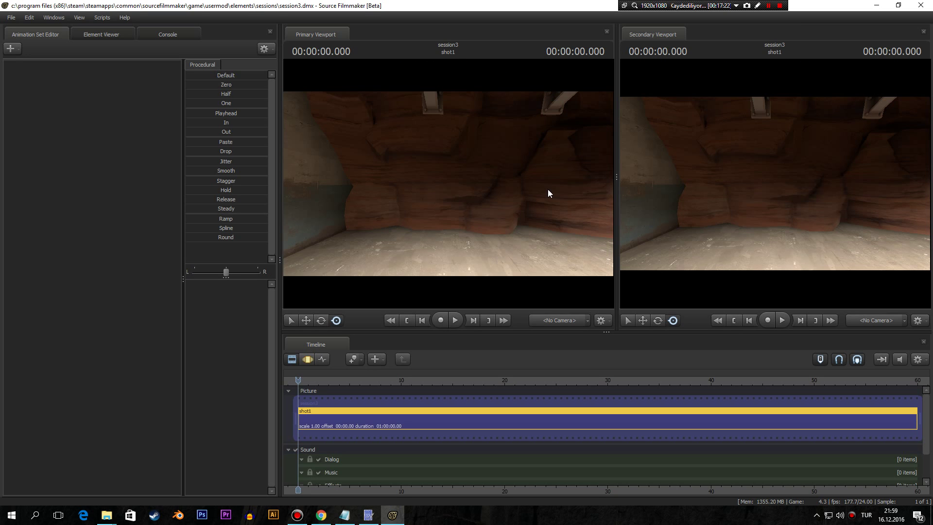
click(19, 51)
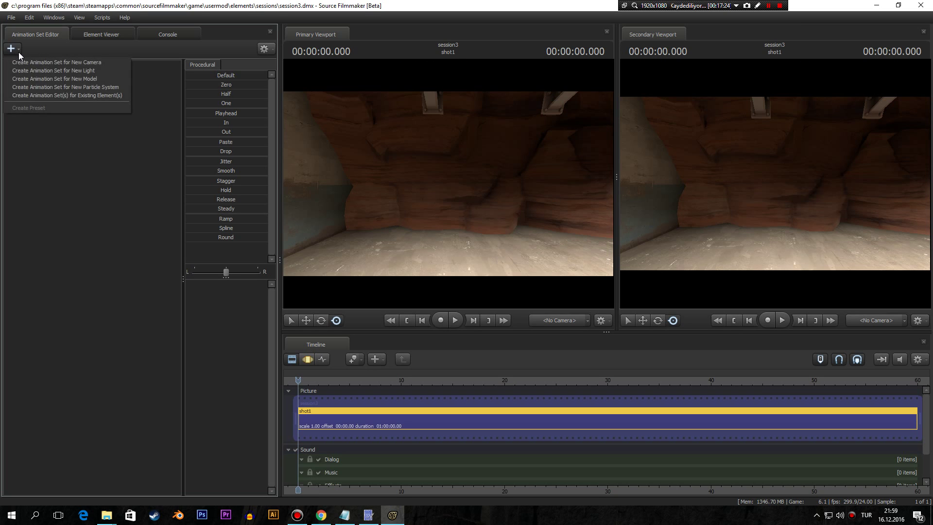
click(39, 81)
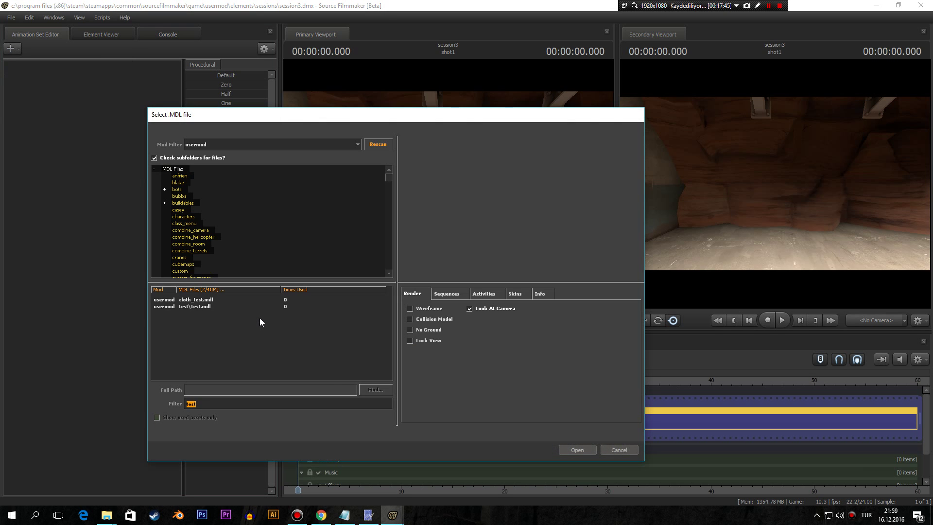
text(dene)
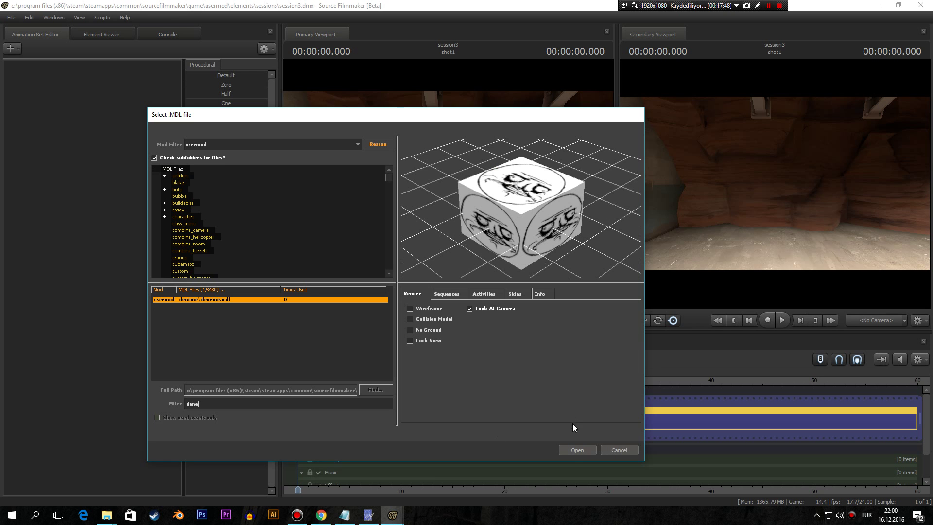
click(574, 451)
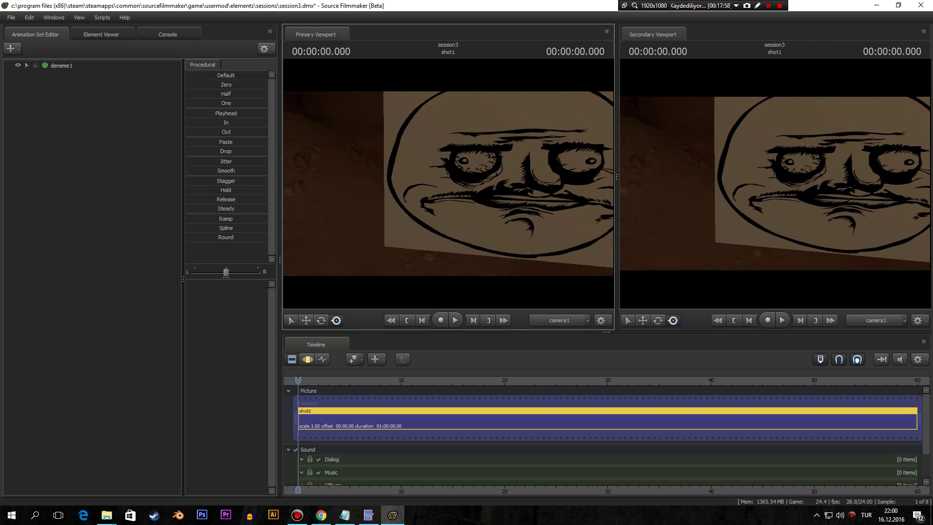
Step: Examine the textured box model from several angles and distances in the primary viewport
drag(448, 187, 447, 188)
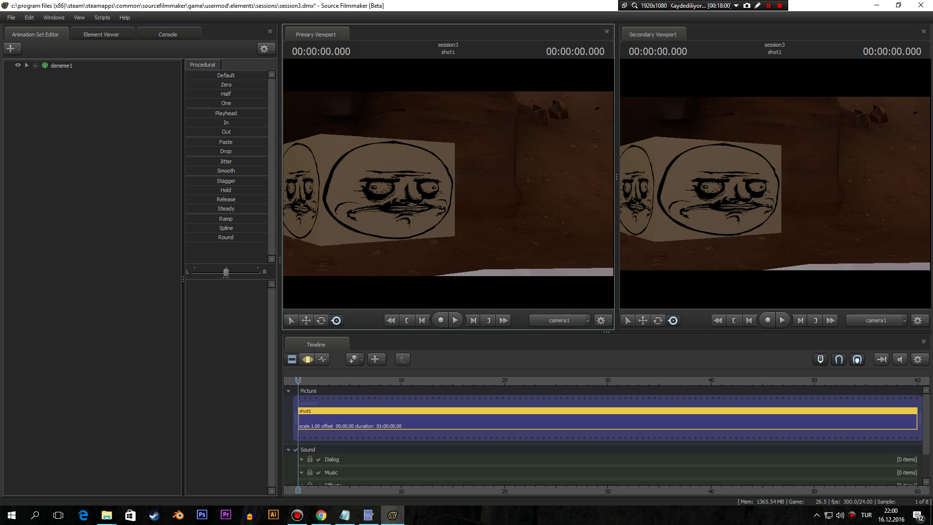
drag(581, 175, 581, 174)
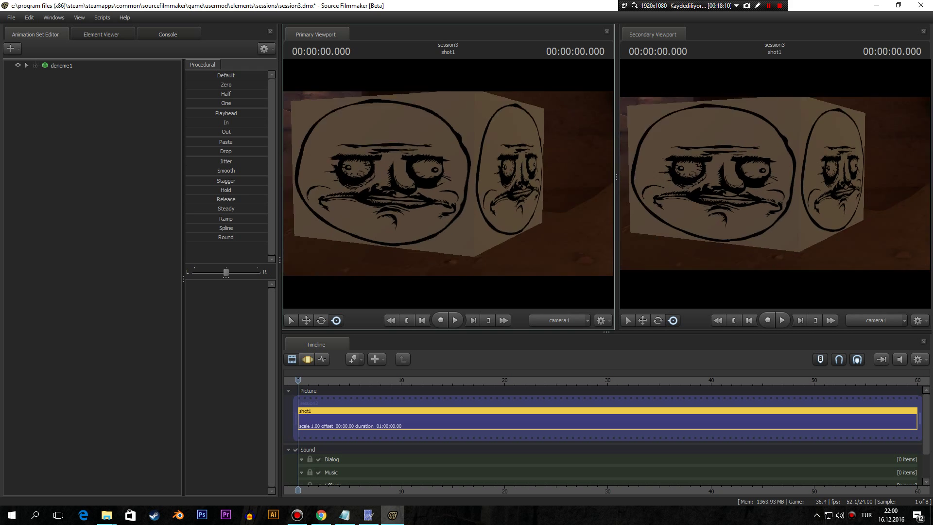
drag(448, 187, 448, 187)
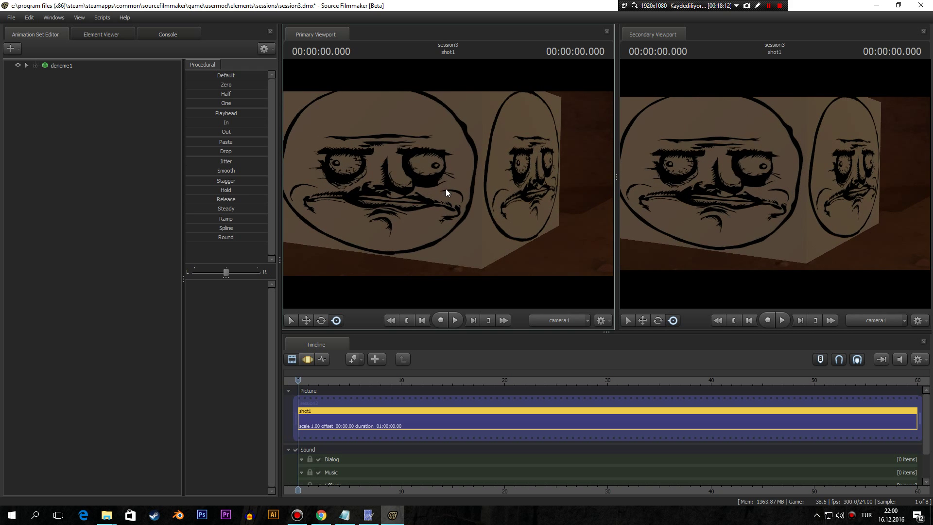